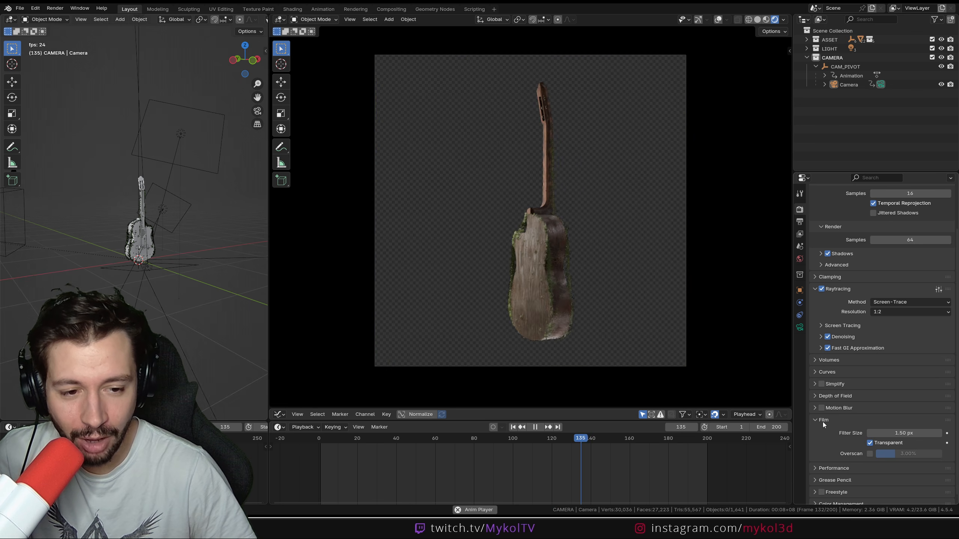
# Collapse the Film render settings and stop the animation playback.
pyautogui.click(823, 420)
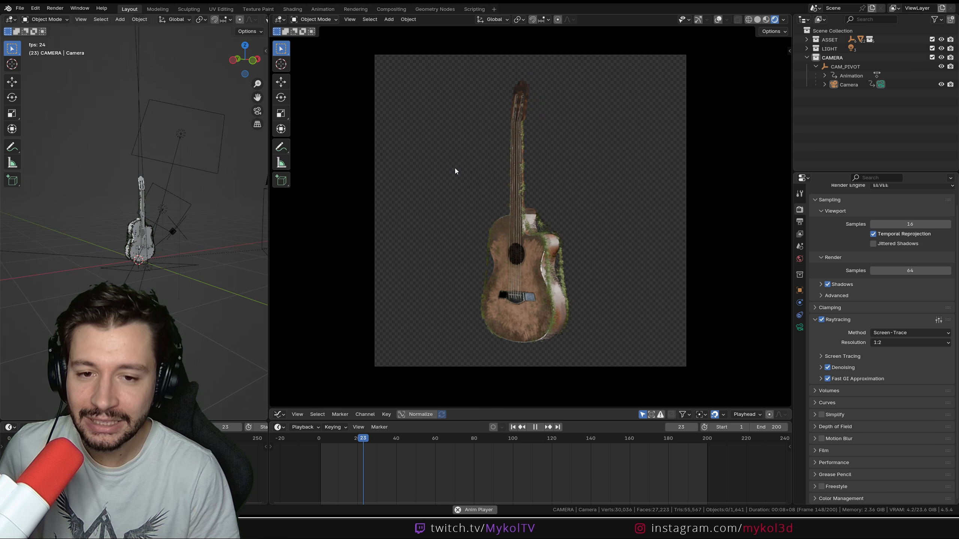
pyautogui.press('space')
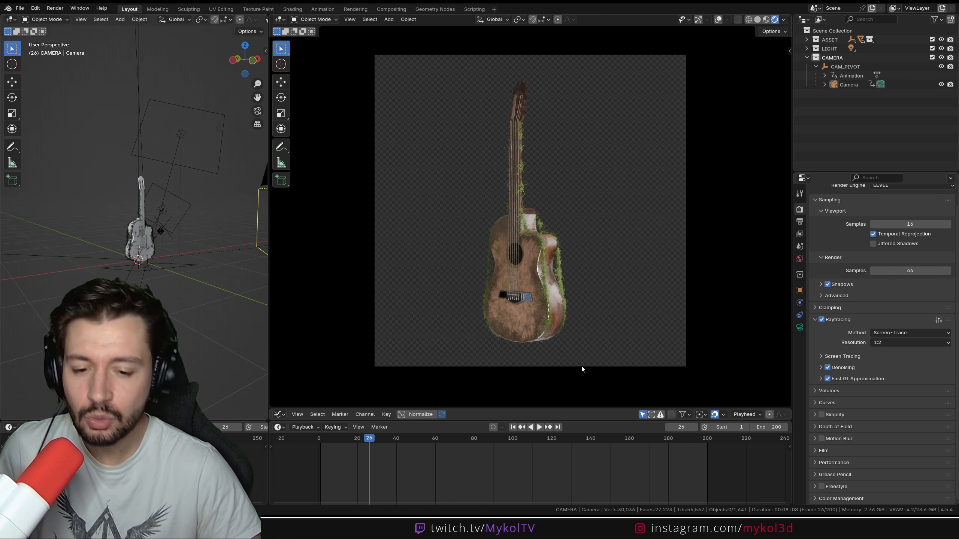
# Switch to File Explorer, look through the PNG frames in the desktop's VIDEO_EXPORT folder, and return to Blender.
pyautogui.click(480, 529)
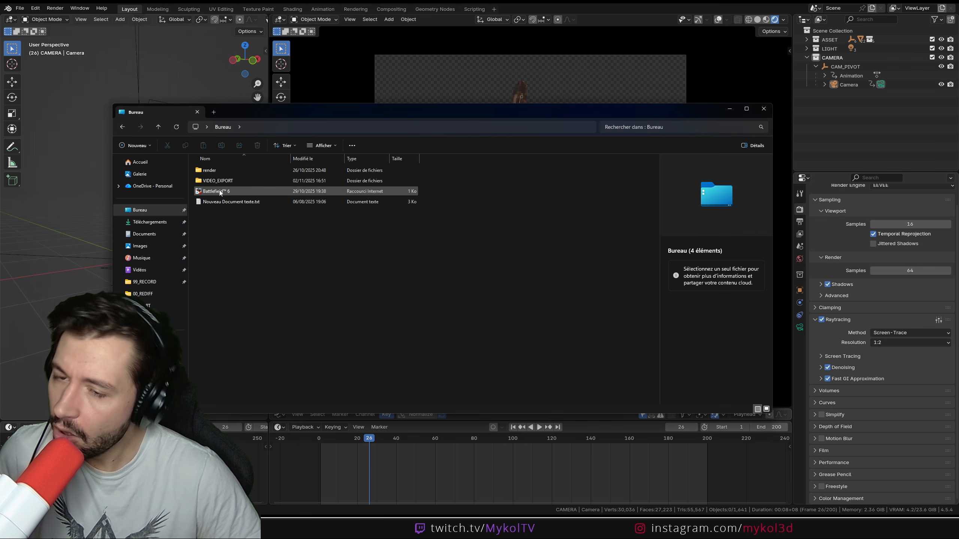
pyautogui.doubleClick(240, 182)
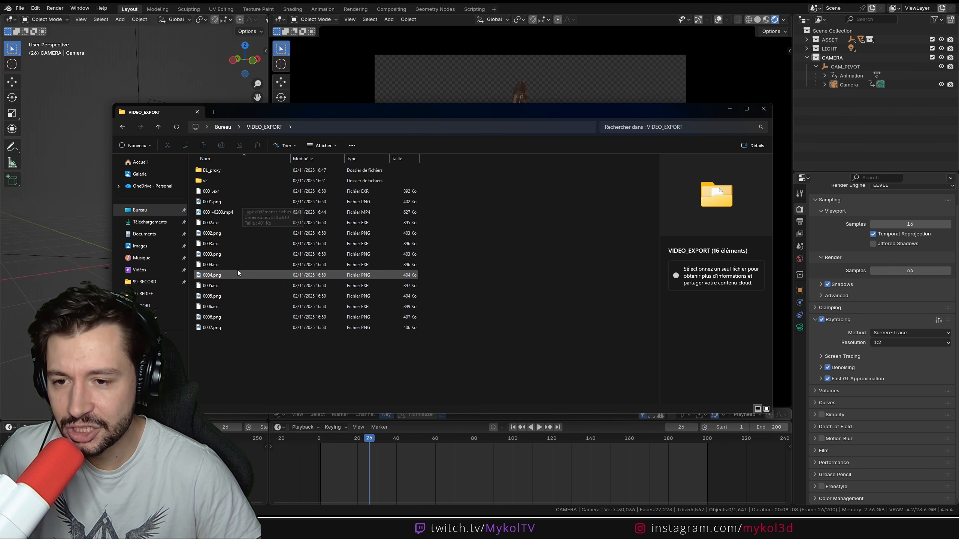
pyautogui.click(245, 203)
pyautogui.doubleClick(246, 203)
pyautogui.press('Right')
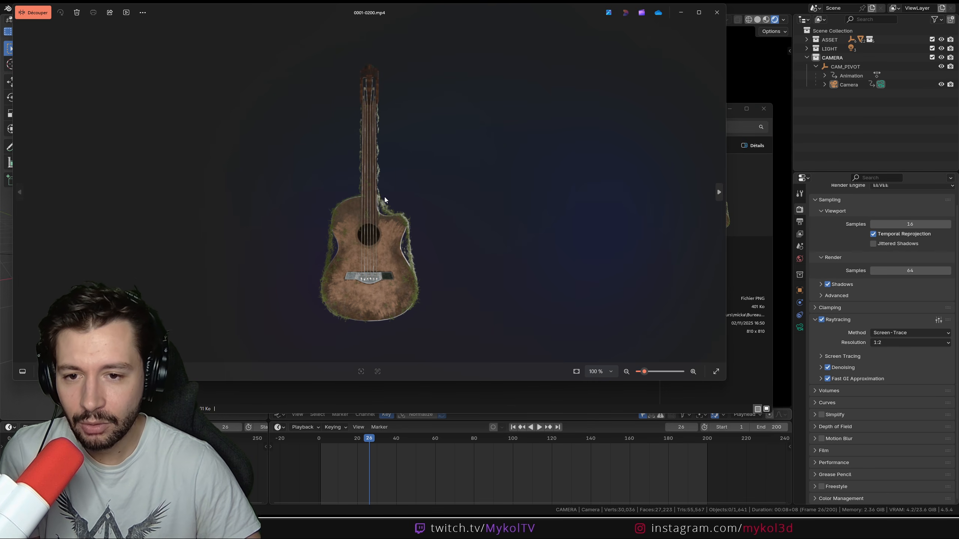
pyautogui.press('Right')
pyautogui.press('Right')
pyautogui.press('Right')
pyautogui.press('Right')
pyautogui.press('Right')
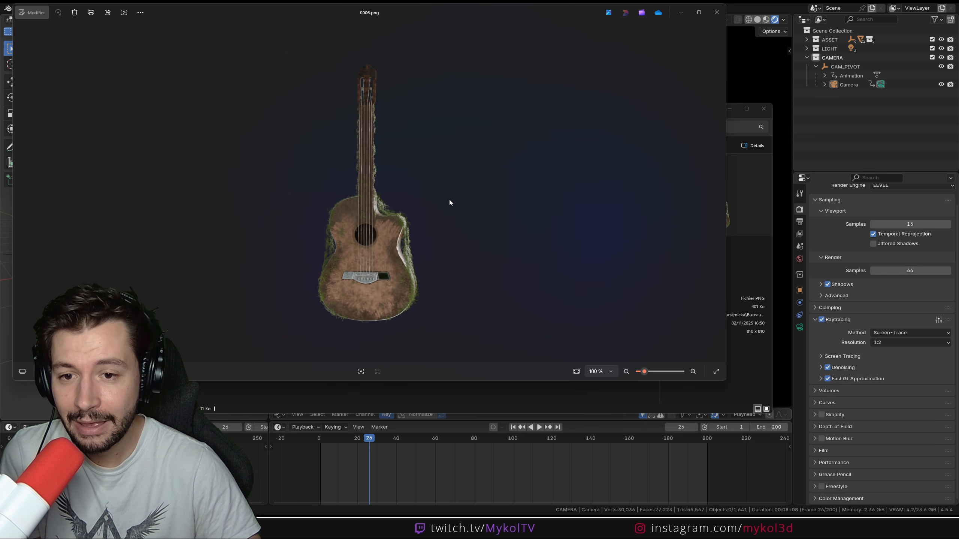
pyautogui.press('Right')
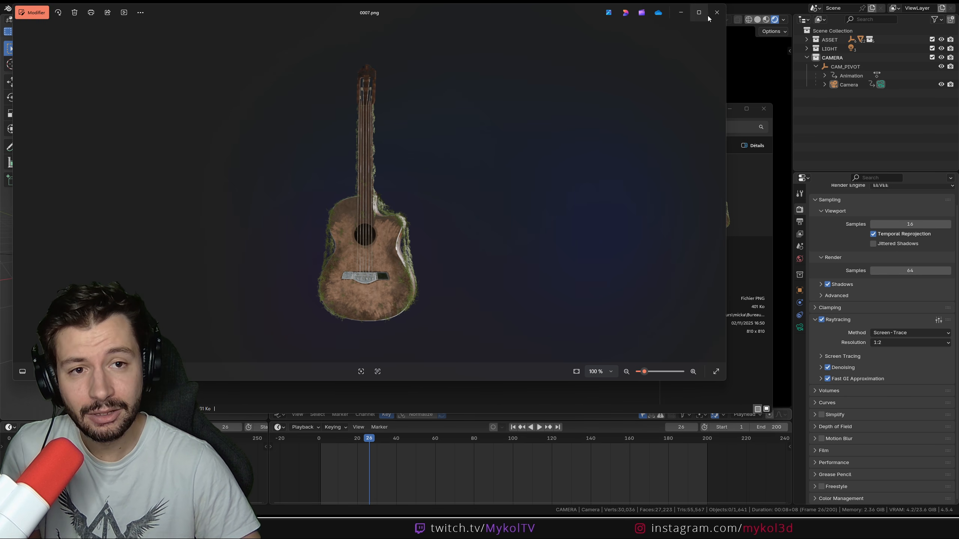
pyautogui.click(716, 12)
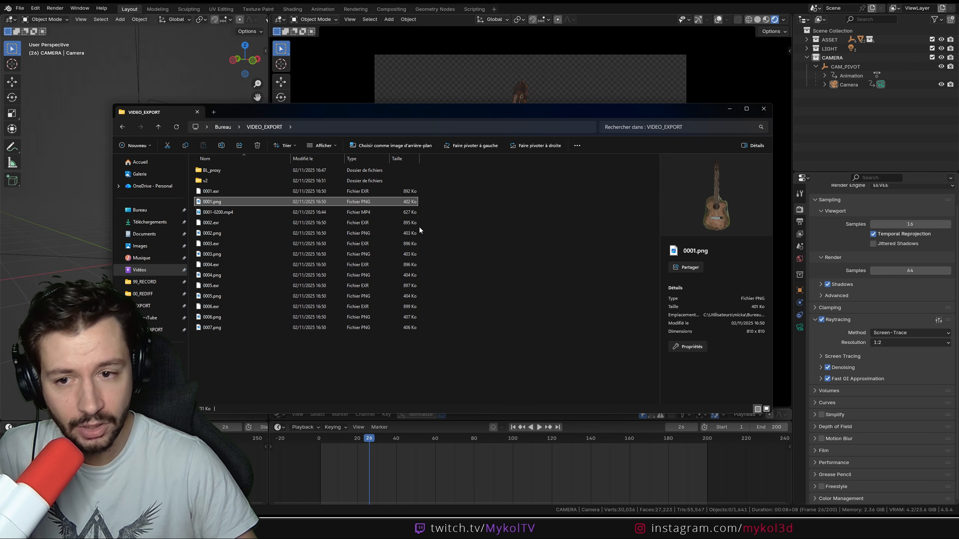
pyautogui.click(729, 108)
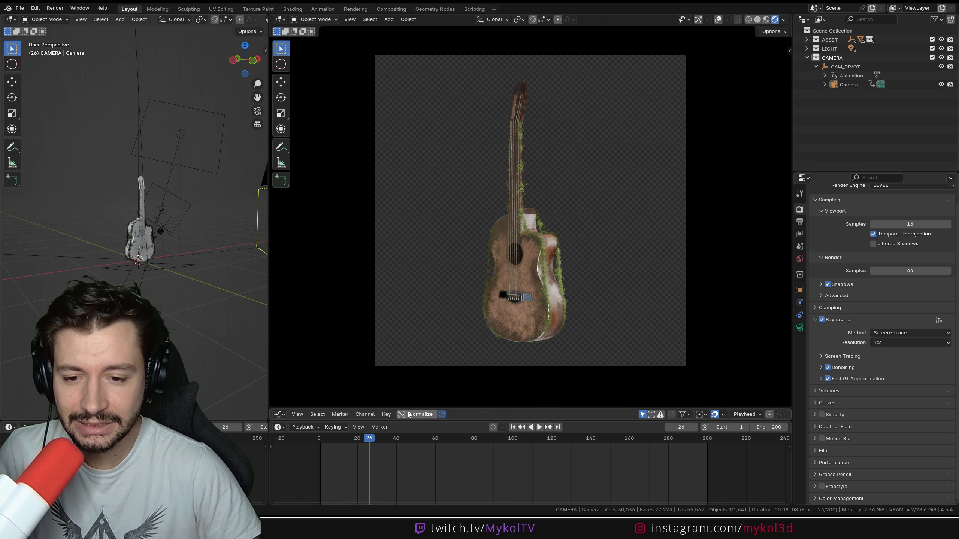
# Go to frame 19 and create a desktop folder named IMPAGE_EXPORT while choosing the render output path.
pyautogui.moveTo(423, 443); pyautogui.dragTo(355, 450)
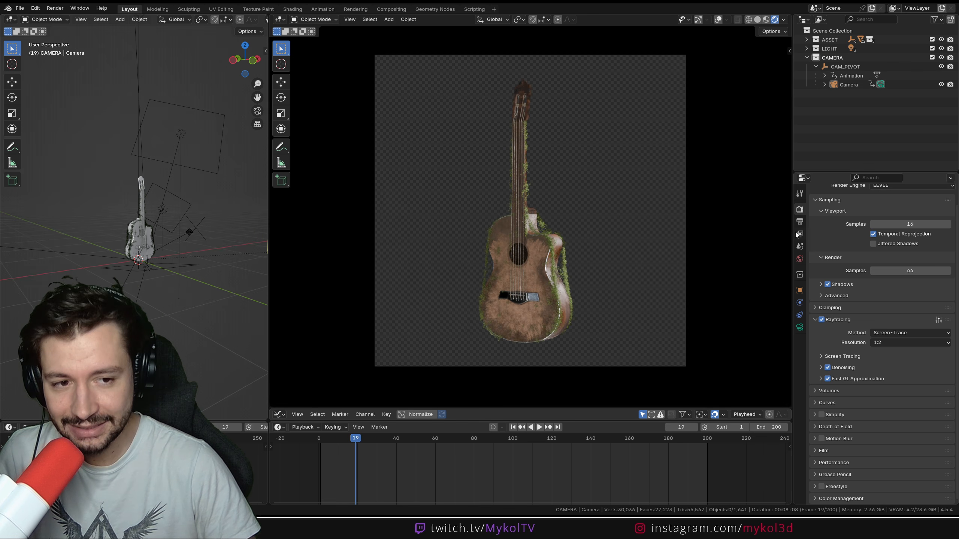
pyautogui.click(799, 223)
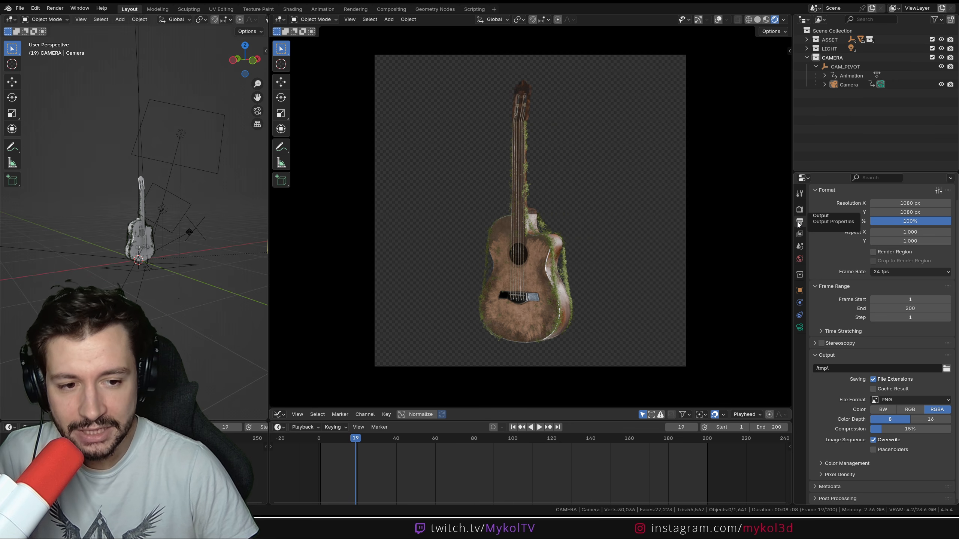
pyautogui.click(946, 369)
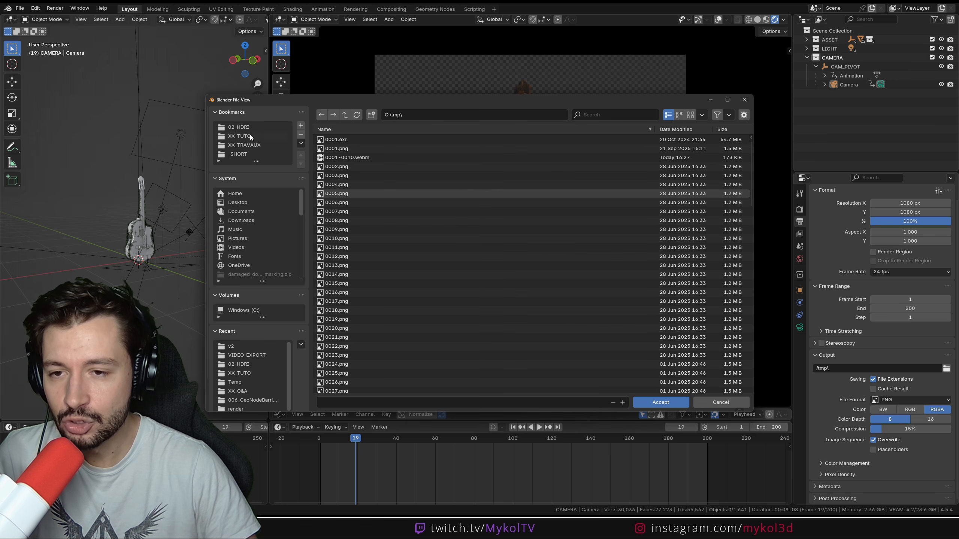
pyautogui.click(247, 203)
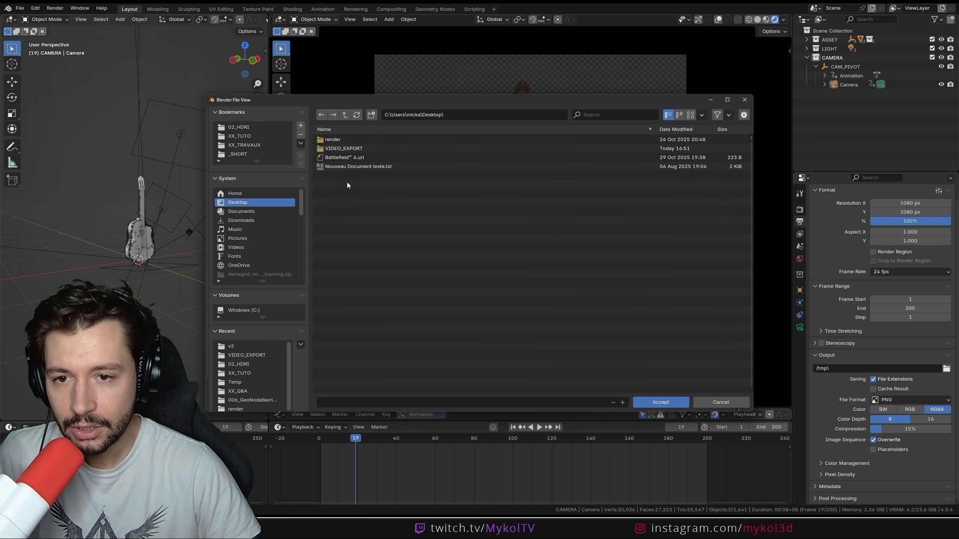
pyautogui.click(371, 115)
pyautogui.write('IMP')
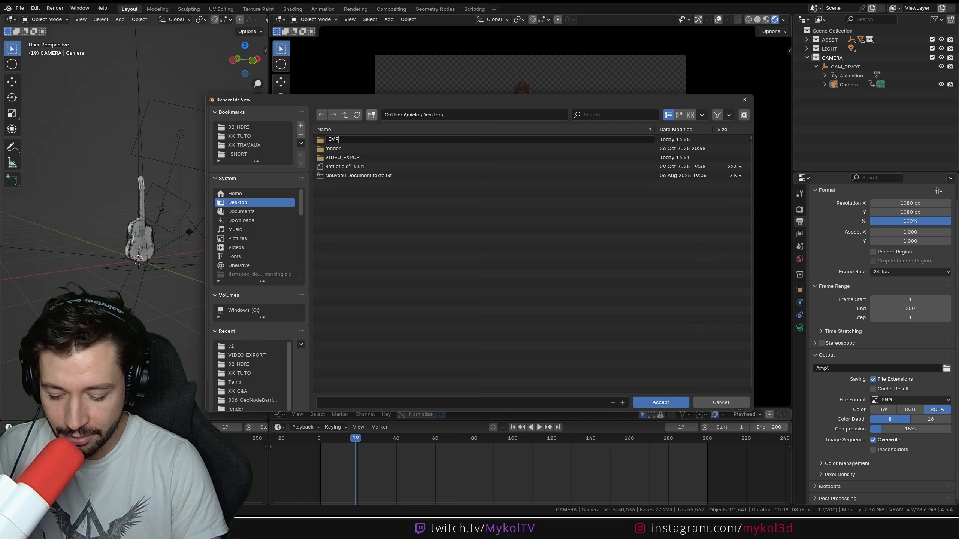
pyautogui.write('AGE_EXPORT')
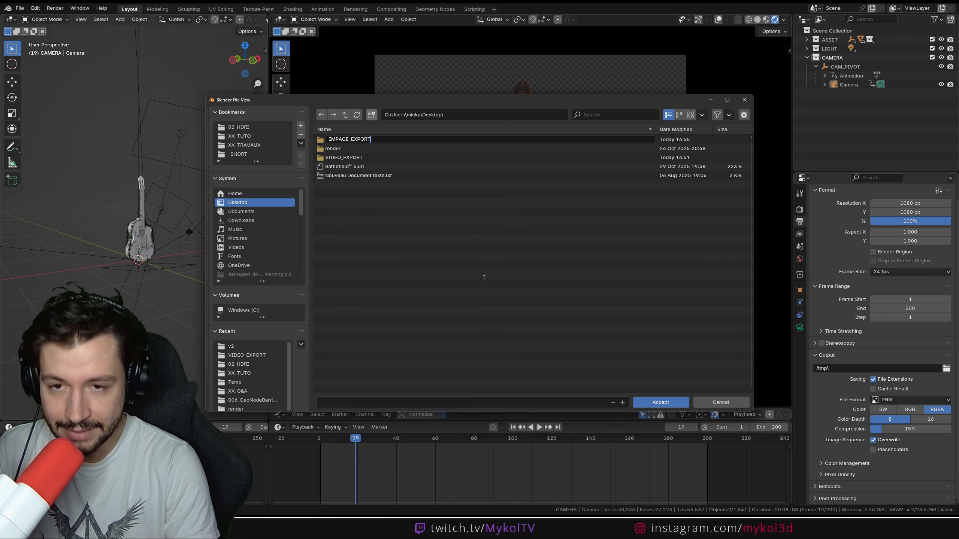
pyautogui.press('Return')
# Create a PNG subfolder inside IMPAGE_EXPORT and set it as the render output path.
pyautogui.doubleClick(367, 140)
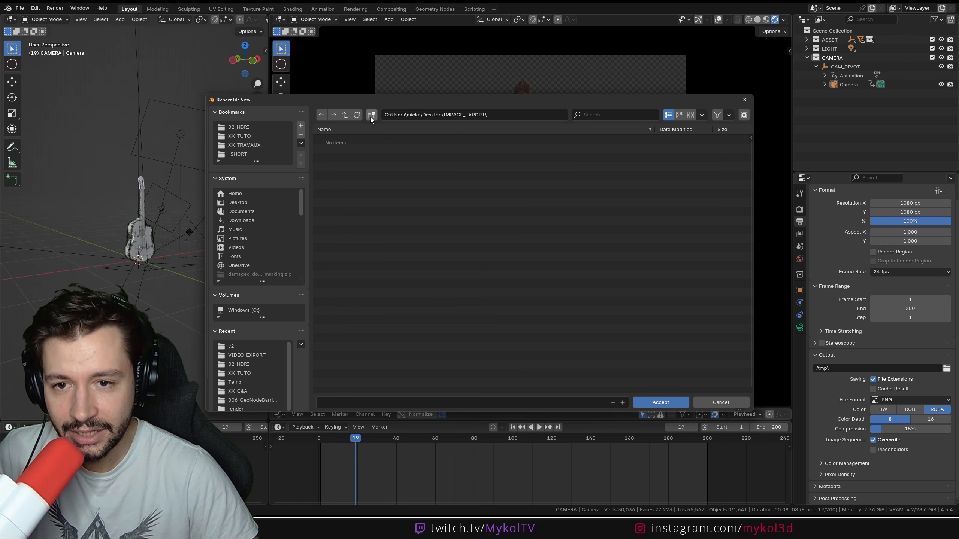
pyautogui.click(372, 115)
pyautogui.write('PNG')
pyautogui.press('Return')
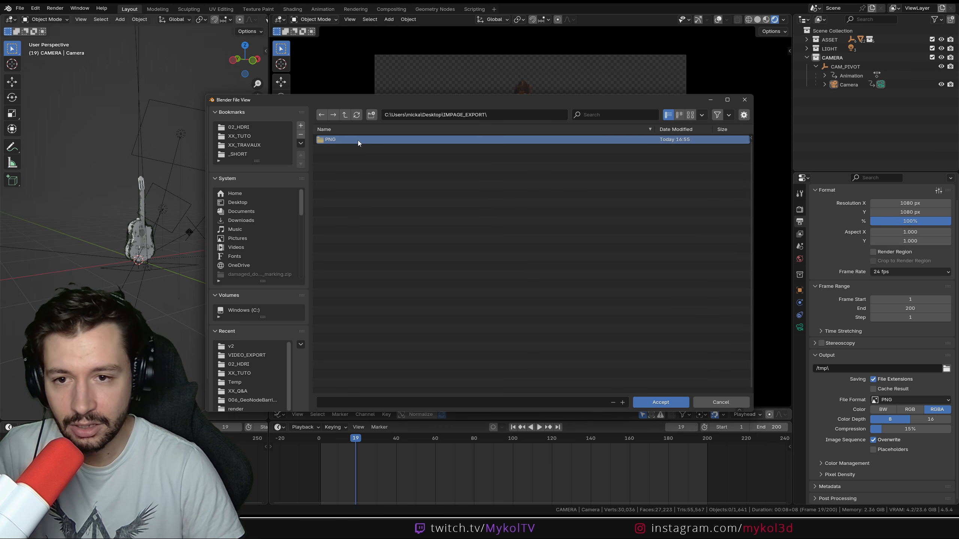
pyautogui.doubleClick(358, 140)
pyautogui.click(677, 402)
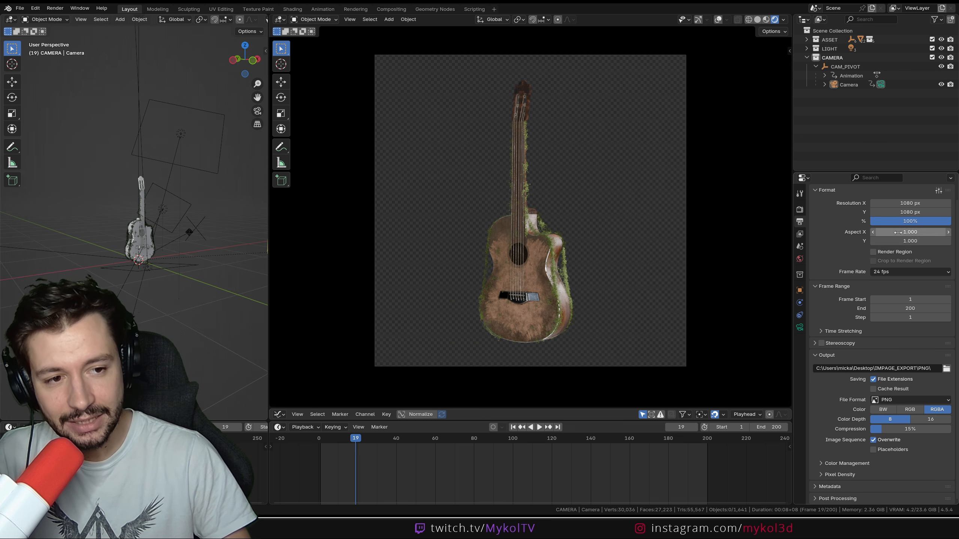
# Set the output resolution scale to 75%.
pyautogui.click(918, 222)
pyautogui.write('75')
pyautogui.press('Return')
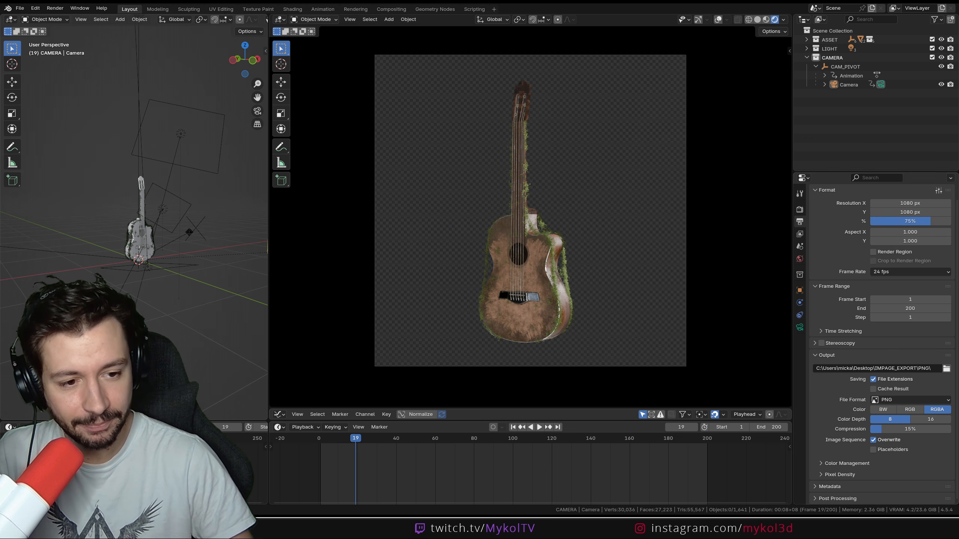
# Try the RGB color mode for the PNG output and restore RGBA.
pyautogui.click(55, 7)
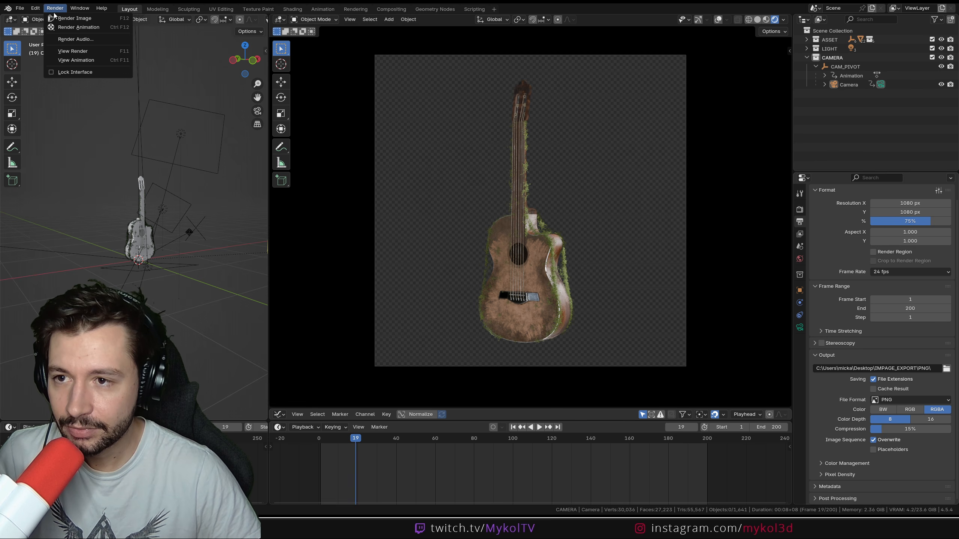
pyautogui.click(916, 410)
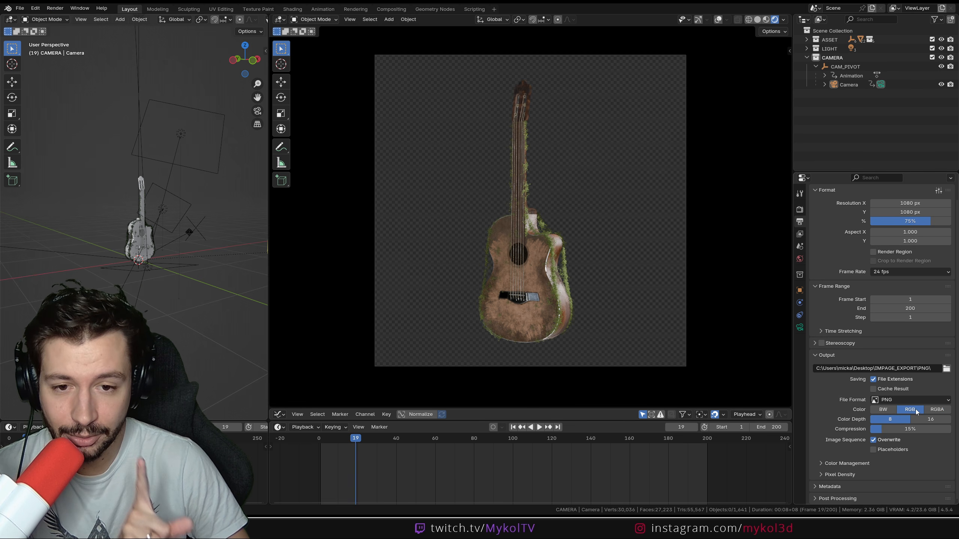
pyautogui.click(943, 413)
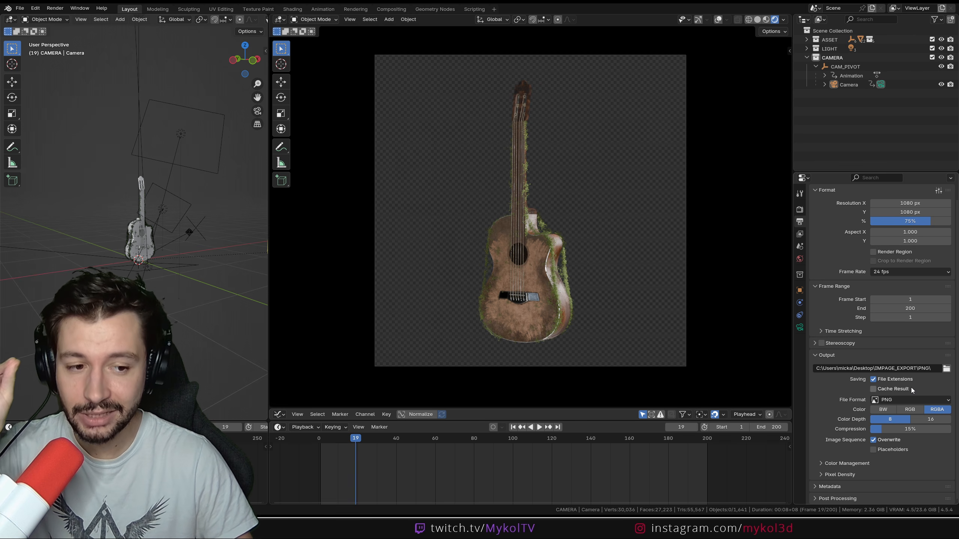
pyautogui.click(889, 400)
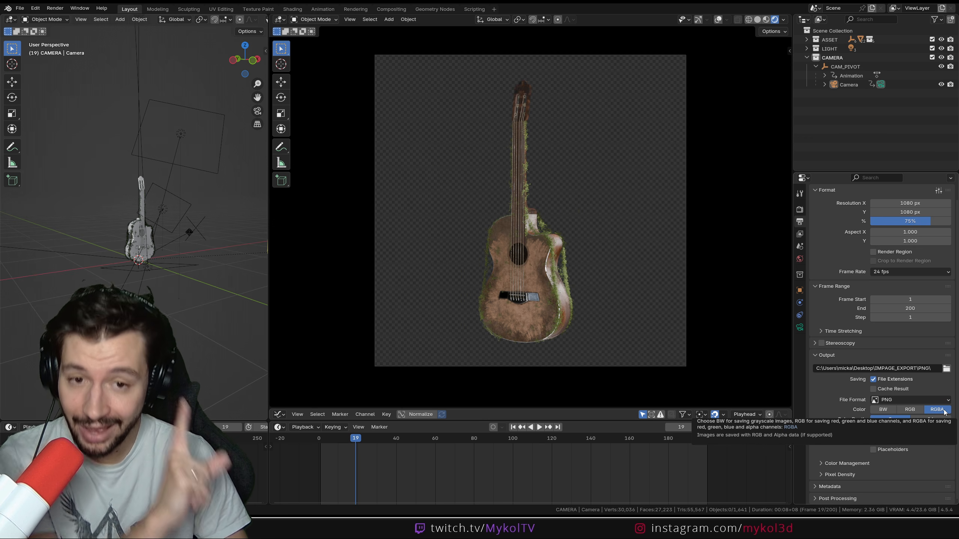
# Render the animation as PNG frames, stop it at frame 28, and close the render window.
pyautogui.click(54, 8)
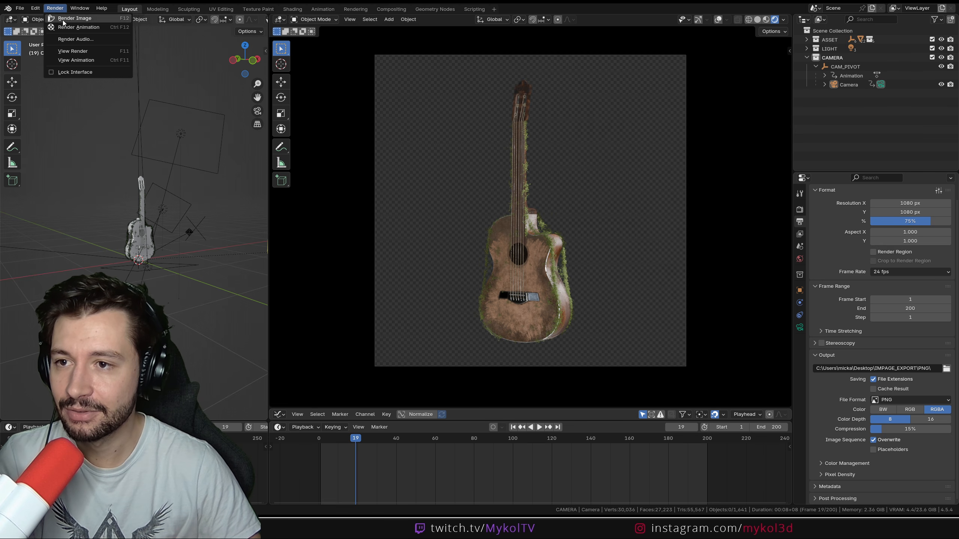
pyautogui.click(75, 27)
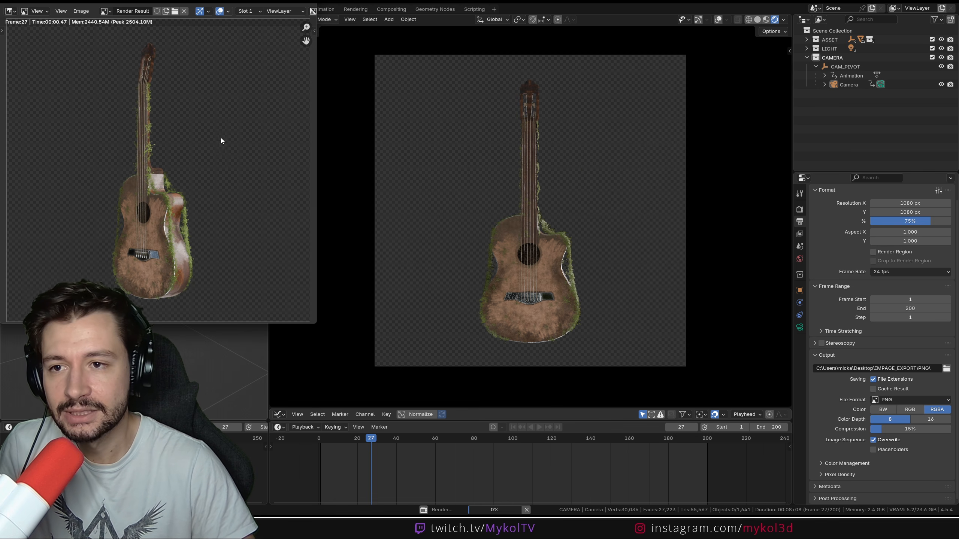
pyautogui.press('Escape')
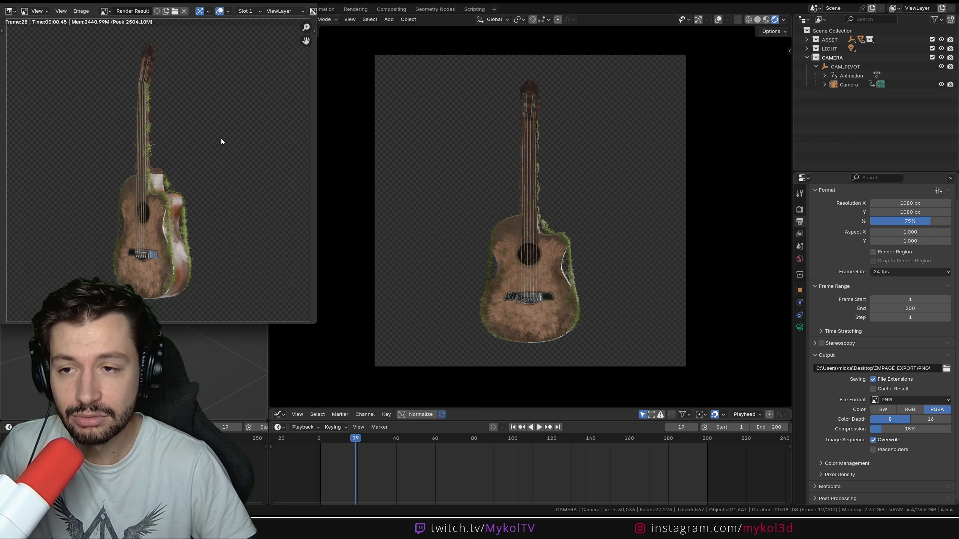
pyautogui.press('Escape')
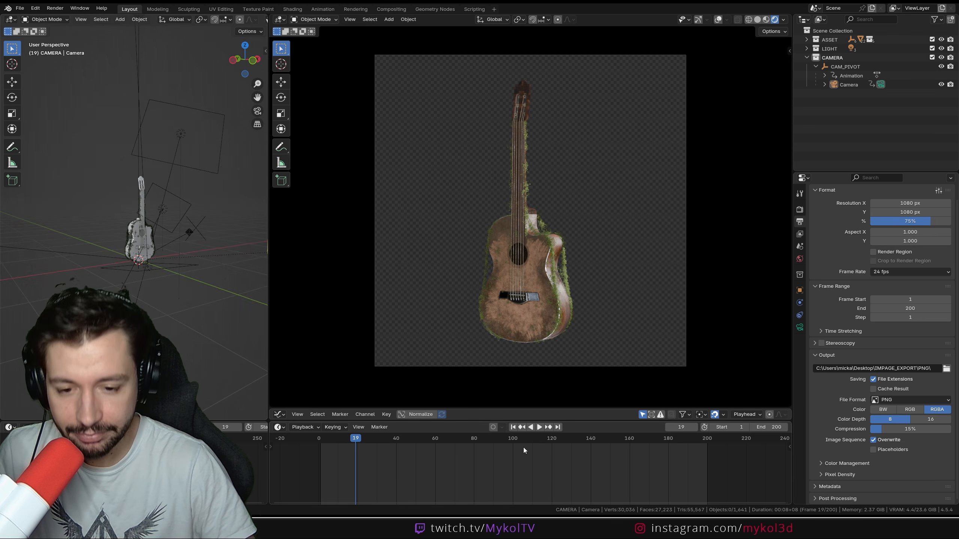
# Switch to File Explorer and open the PNG subfolder of IMPAGE_EXPORT on the desktop.
pyautogui.click(436, 530)
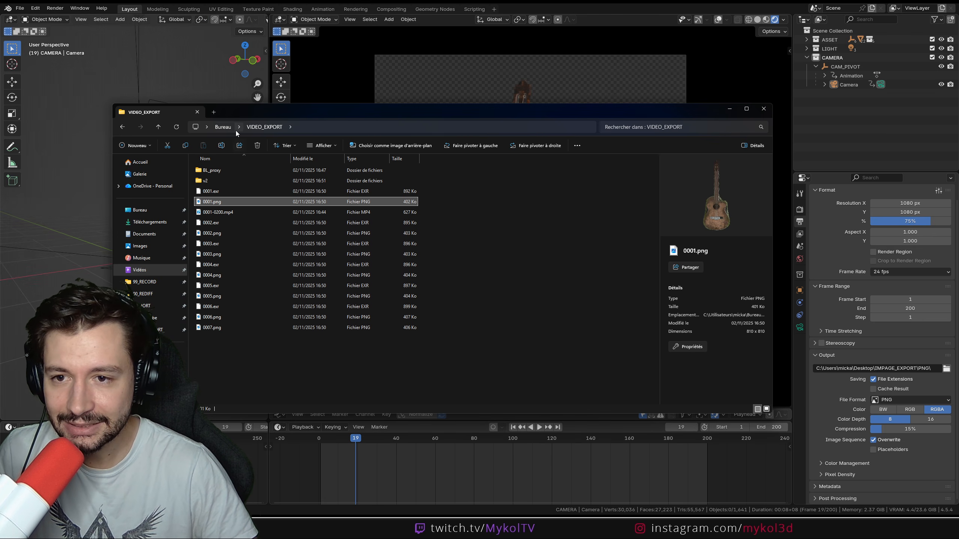
pyautogui.click(223, 128)
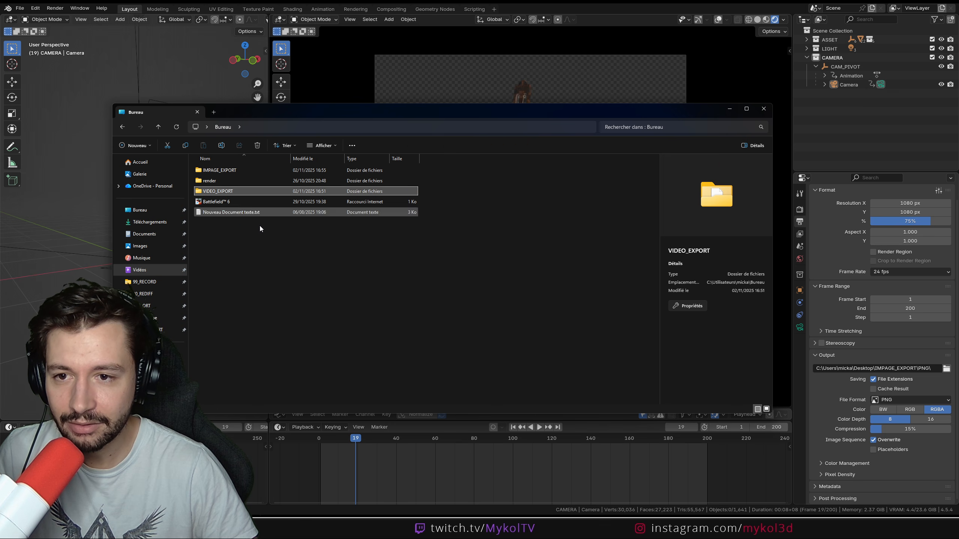
pyautogui.doubleClick(246, 169)
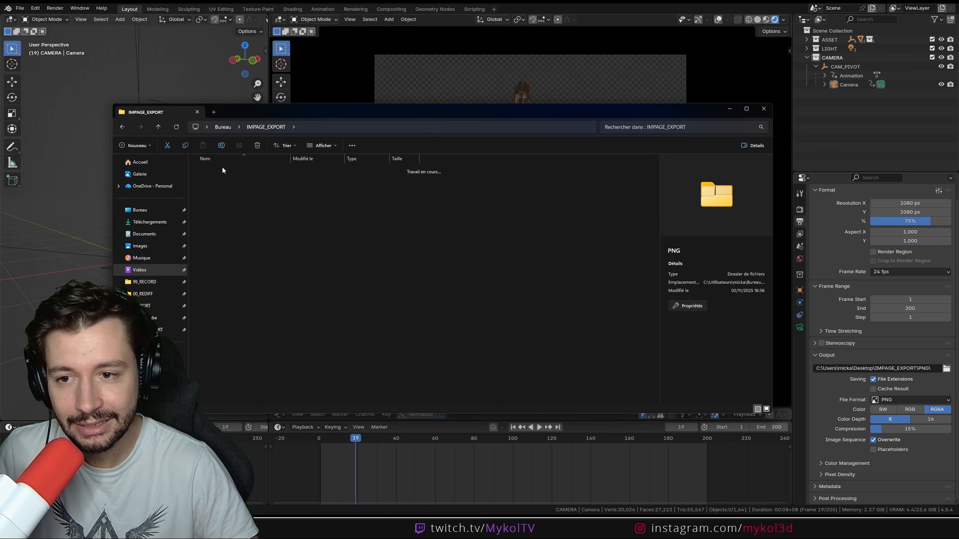
pyautogui.doubleClick(222, 169)
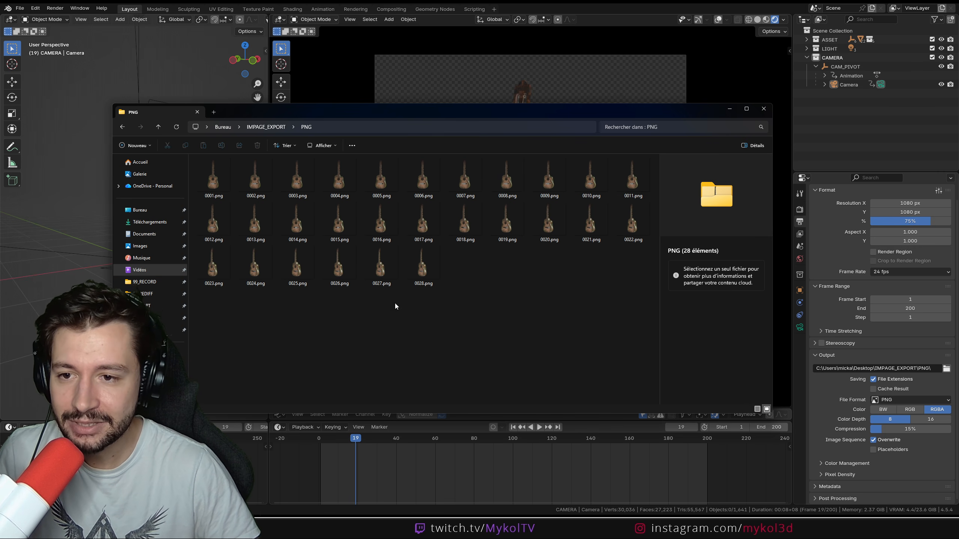
# Open the first rendered PNG and flip forward and backward through the frames to check the guitar's rotation.
pyautogui.doubleClick(221, 182)
pyautogui.click(719, 192)
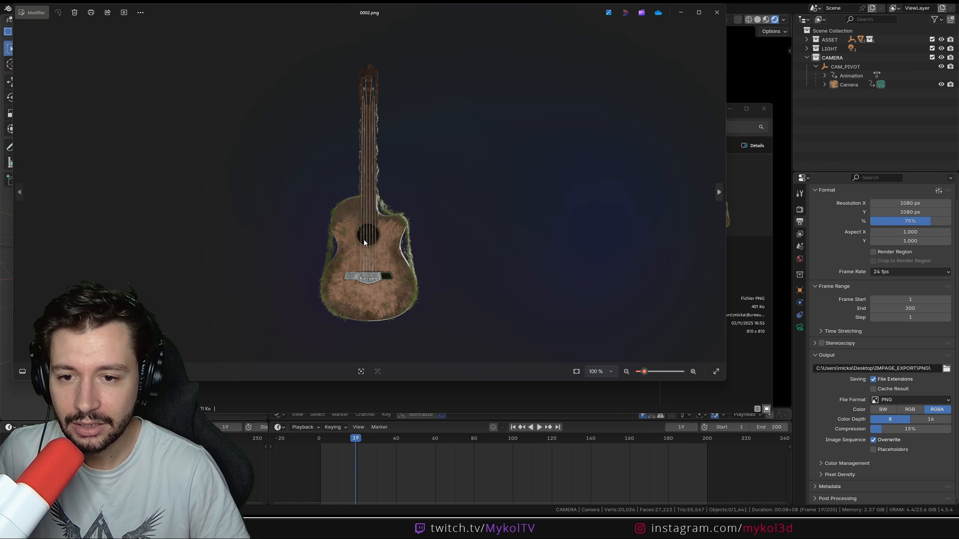
pyautogui.click(719, 192)
pyautogui.press('Right')
pyautogui.press('Right')
pyautogui.press('Right')
pyautogui.press('Right')
pyautogui.press('Right')
pyautogui.press('Right')
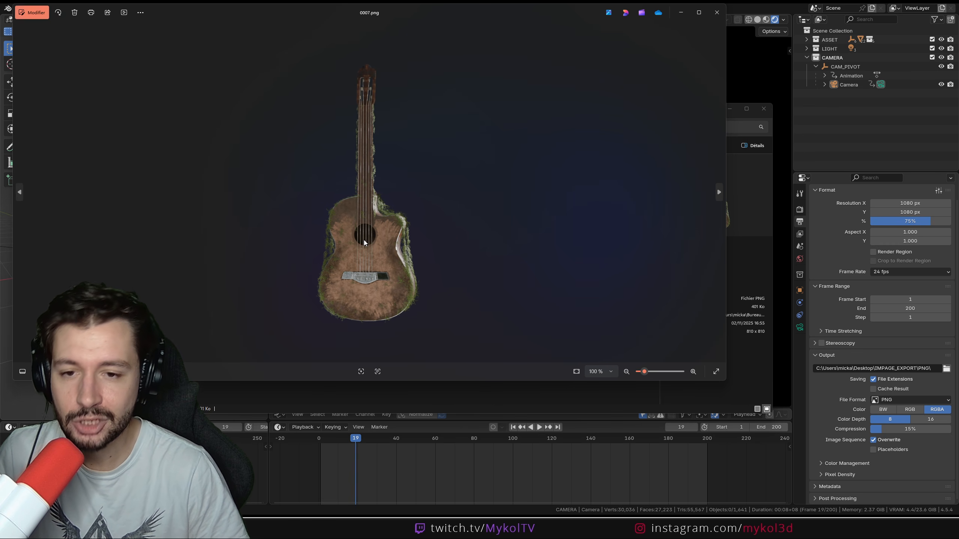
pyautogui.press('Right')
pyautogui.press('Right')
pyautogui.press('Right')
pyautogui.press('Right')
pyautogui.press('Right')
pyautogui.press('Right')
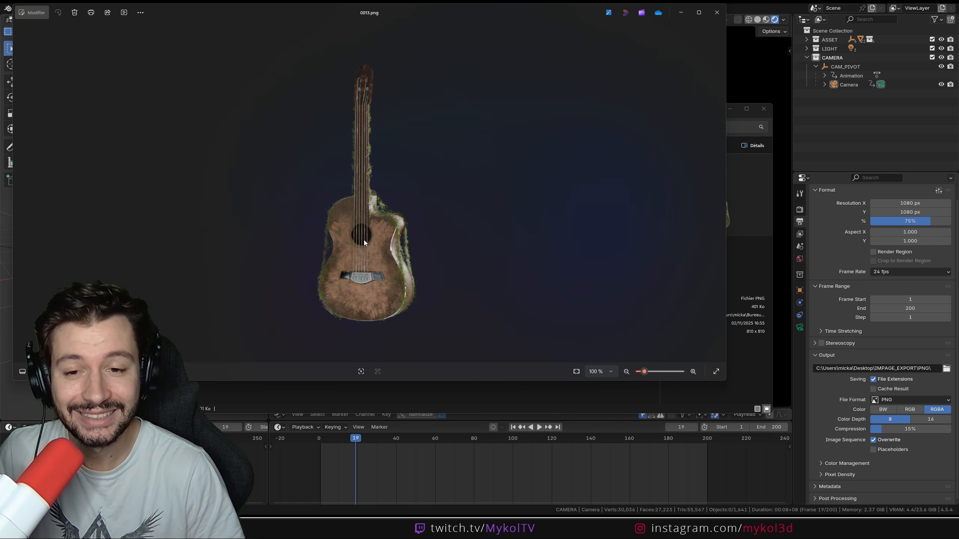
pyautogui.press('Left')
pyautogui.press('Left')
pyautogui.press('Left')
pyautogui.press('Left')
pyautogui.press('Left')
pyautogui.press('Left')
pyautogui.press('Left')
pyautogui.press('Left')
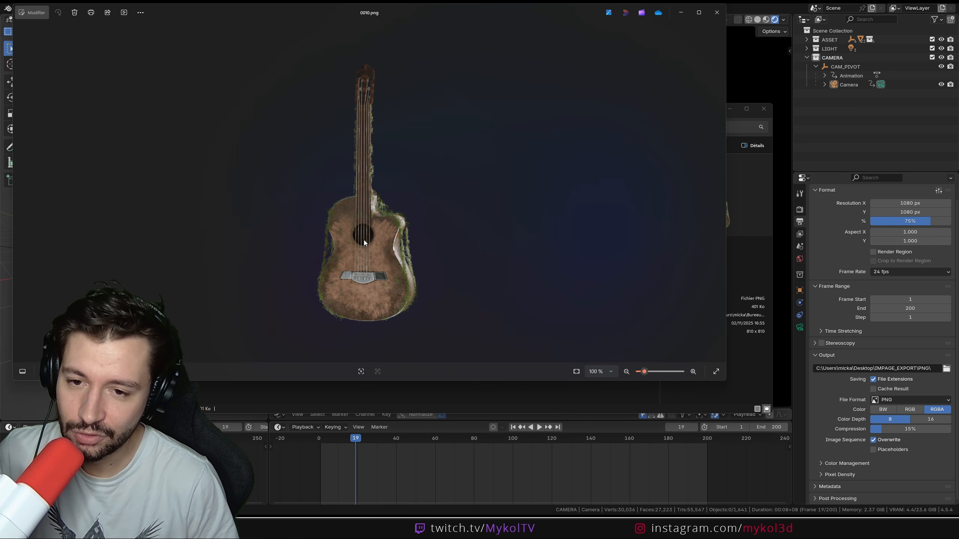
# Flip forward through more rendered guitar frames, zoom in and out on one, and close the image viewer.
pyautogui.press('Right')
pyautogui.press('Right')
pyautogui.press('Right')
pyautogui.press('Right')
pyautogui.press('Right')
pyautogui.press('Right')
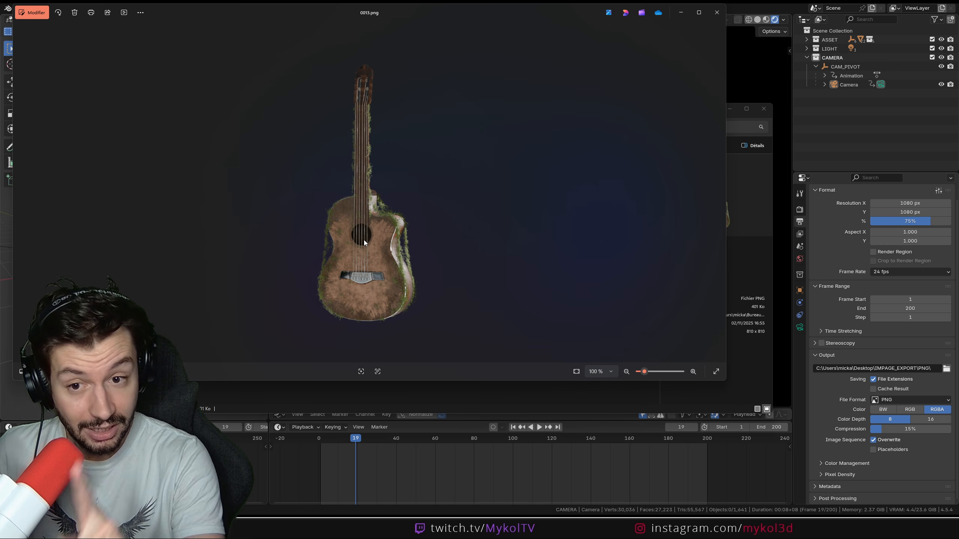
pyautogui.scroll(4, 365, 240)
pyautogui.scroll(-4, 372, 232)
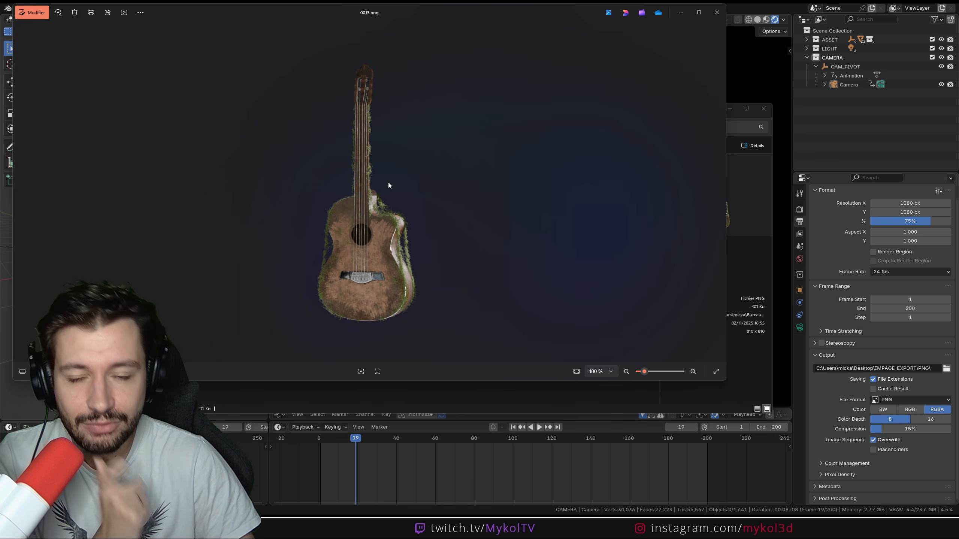
pyautogui.click(717, 12)
# Launch a second Blender 4.5 instance and create a new Video Editing file.
pyautogui.rightClick(579, 529)
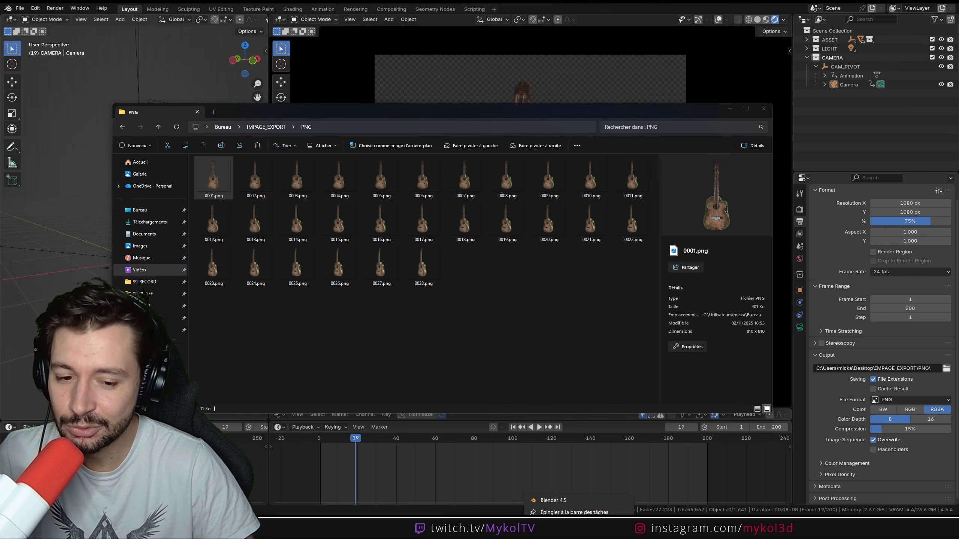
pyautogui.click(561, 481)
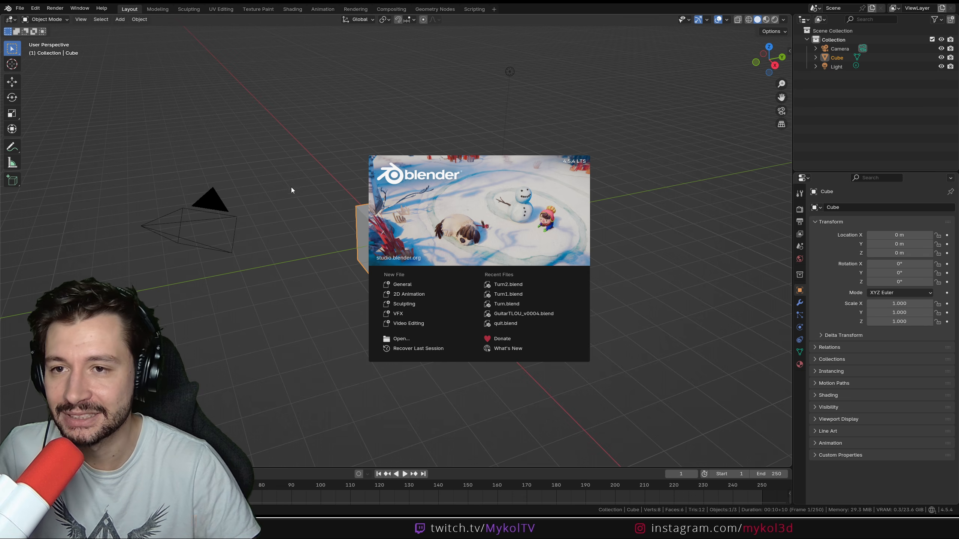
pyautogui.click(291, 190)
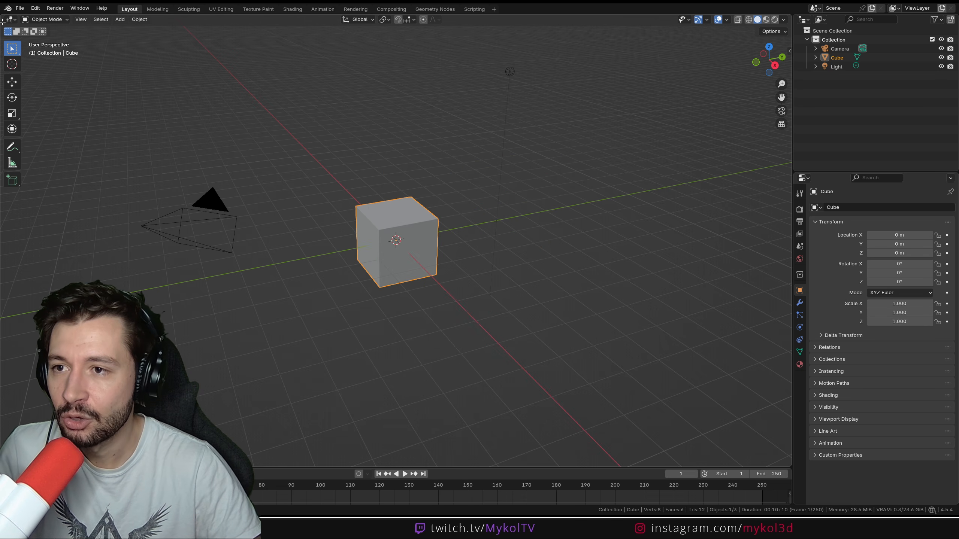
pyautogui.click(20, 8)
pyautogui.moveTo(94, 18)
pyautogui.click(160, 57)
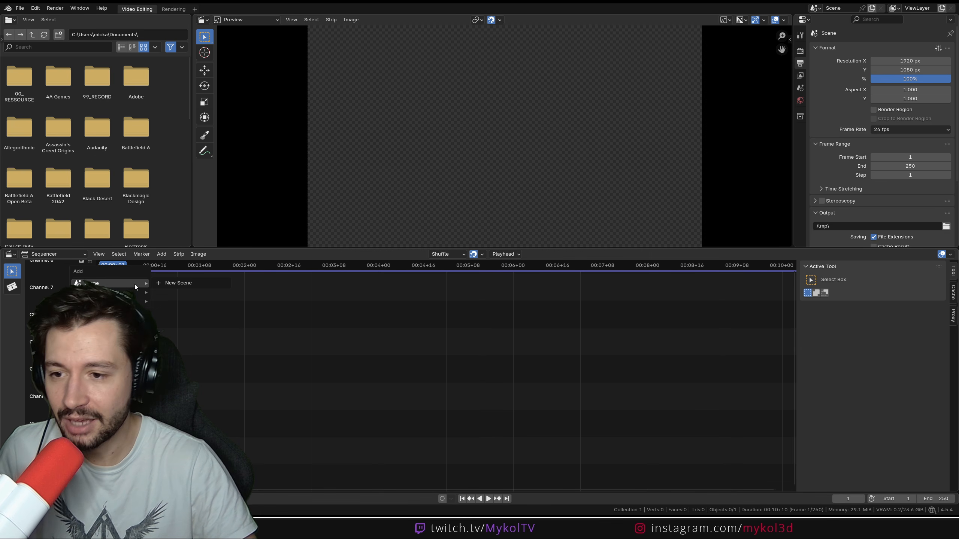
# Add all PNG frames from the desktop's IMPAGE_EXPORT\PNG folder to the sequencer as one image strip.
pyautogui.hotkey('shift', 'a')
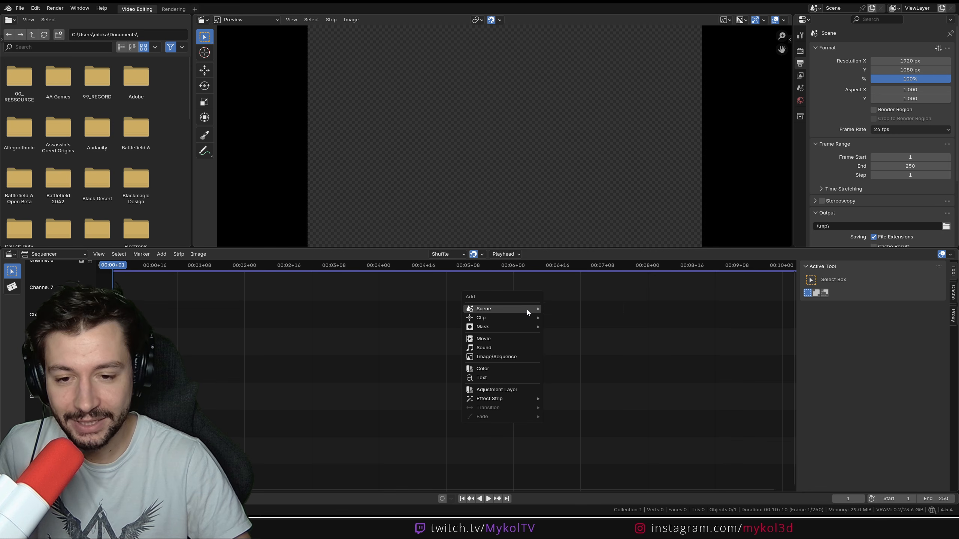
pyautogui.click(508, 357)
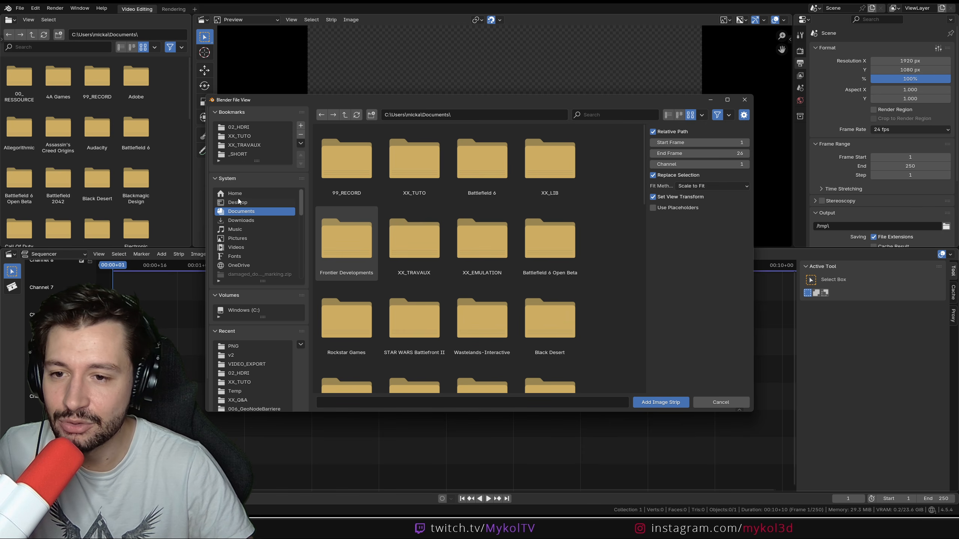
pyautogui.click(257, 205)
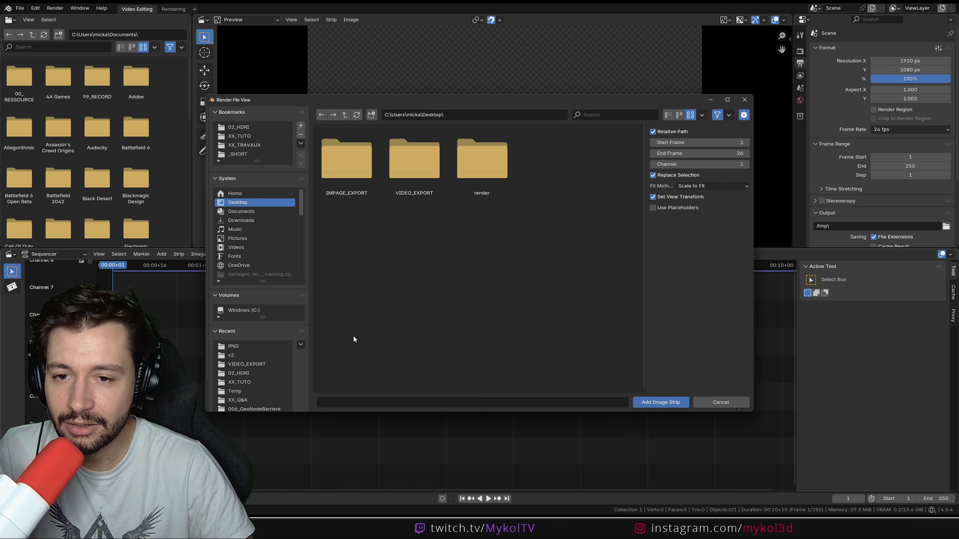
pyautogui.click(341, 158)
pyautogui.click(339, 169)
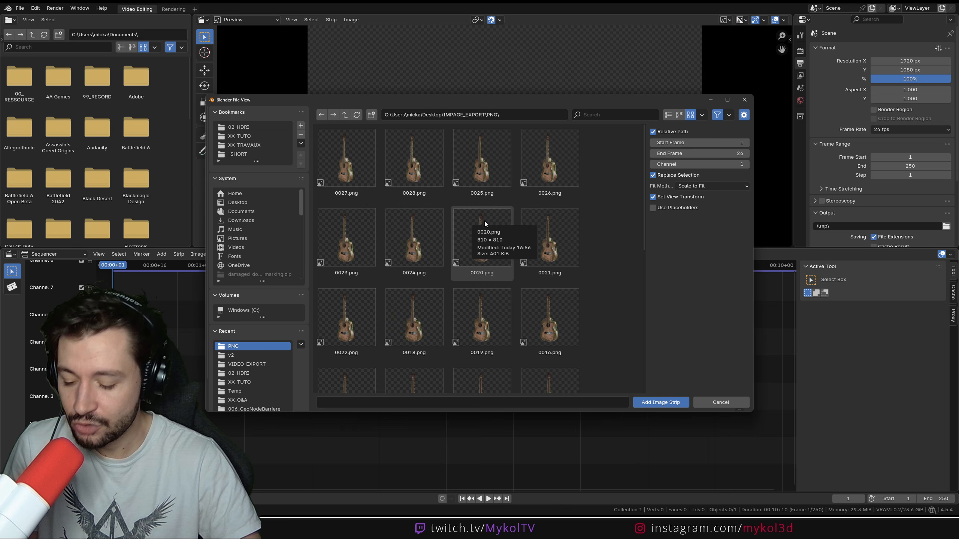
pyautogui.press('a')
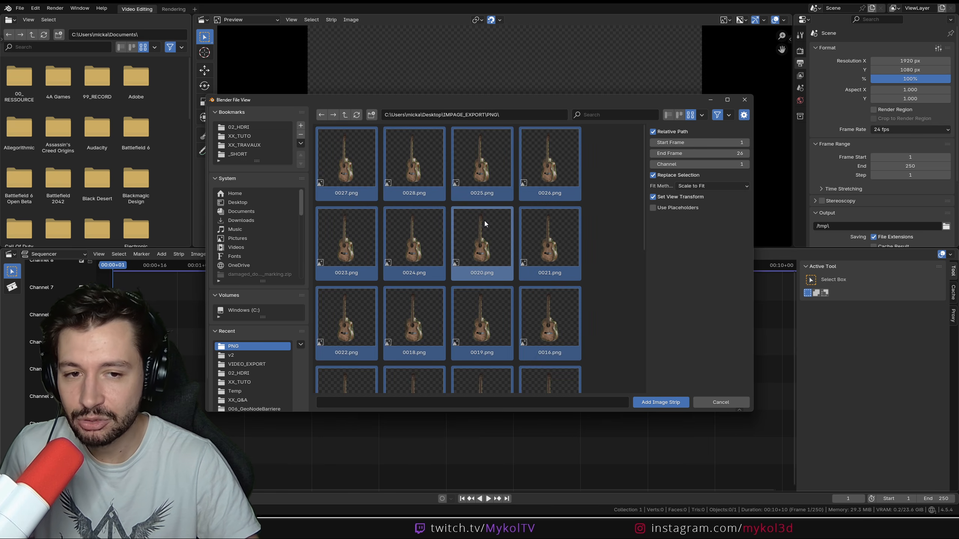
pyautogui.click(655, 404)
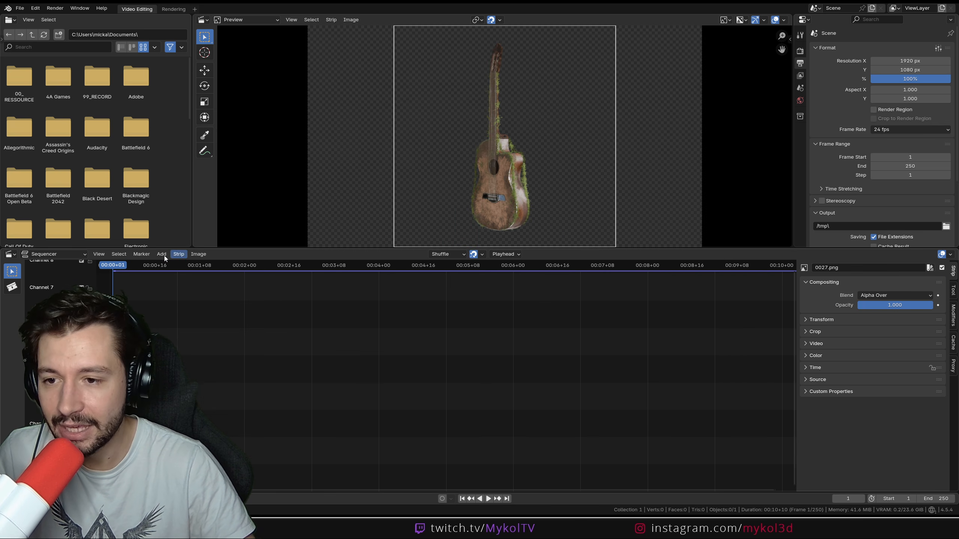
# Split the sequencer area side by side and move the playhead to the end of the image strip.
pyautogui.moveTo(3, 251); pyautogui.dragTo(307, 269)
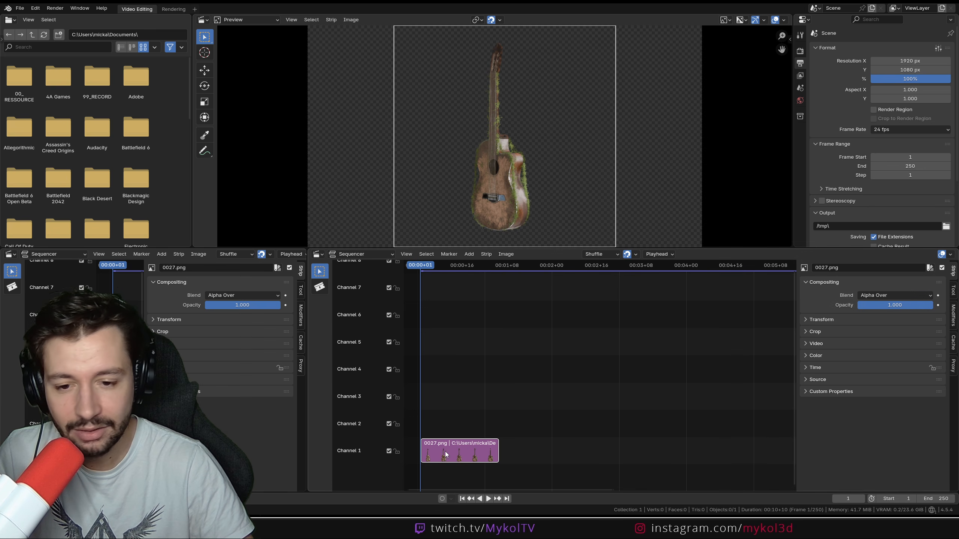
pyautogui.click(499, 266)
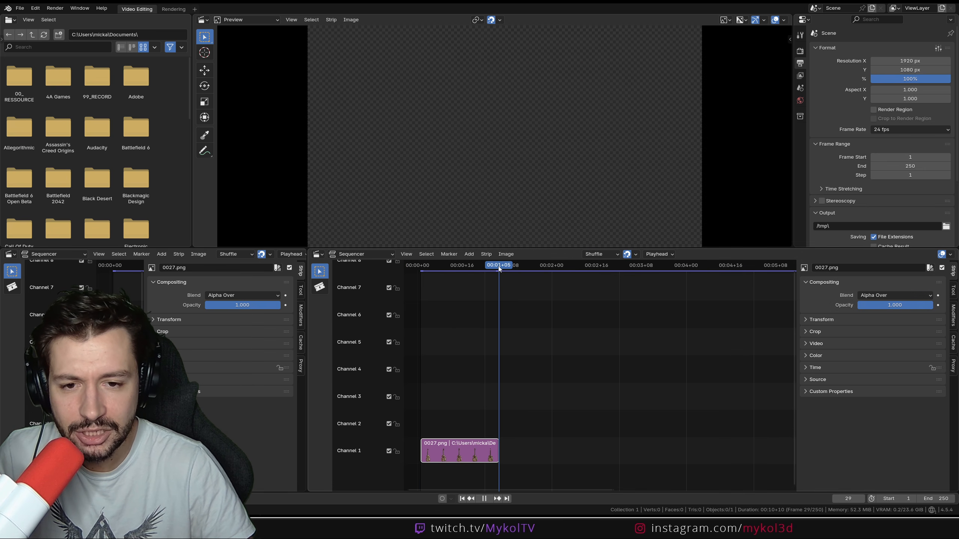
# Try 24 and 30 as the scene's end frame and settle on 28.
pyautogui.click(905, 165)
pyautogui.write('24')
pyautogui.press('Return')
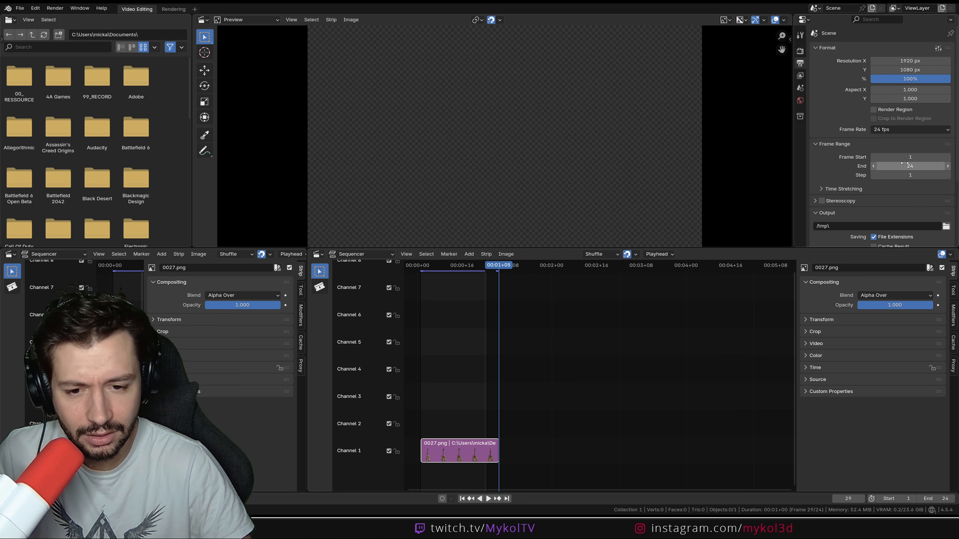
pyautogui.click(905, 165)
pyautogui.write('30')
pyautogui.press('Return')
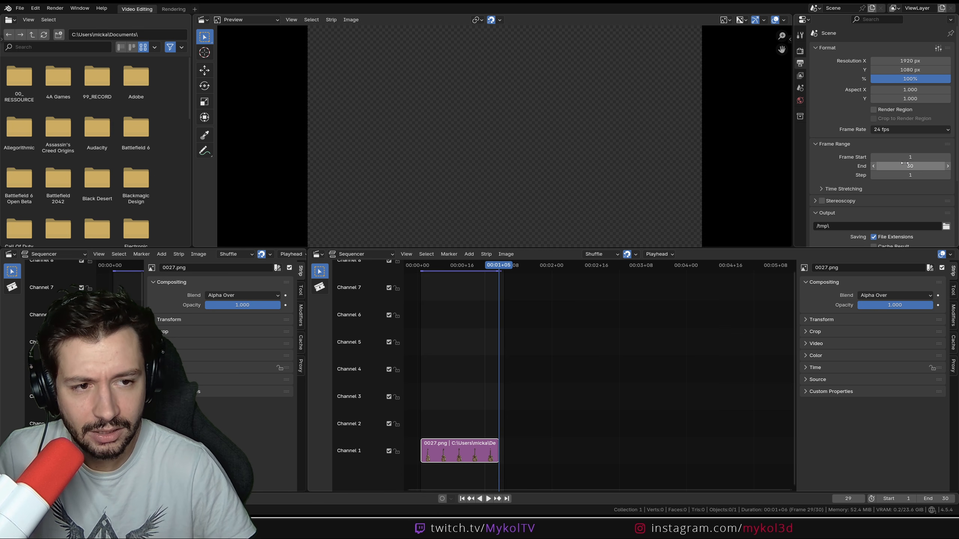
pyautogui.click(905, 165)
pyautogui.write('28')
pyautogui.press('Return')
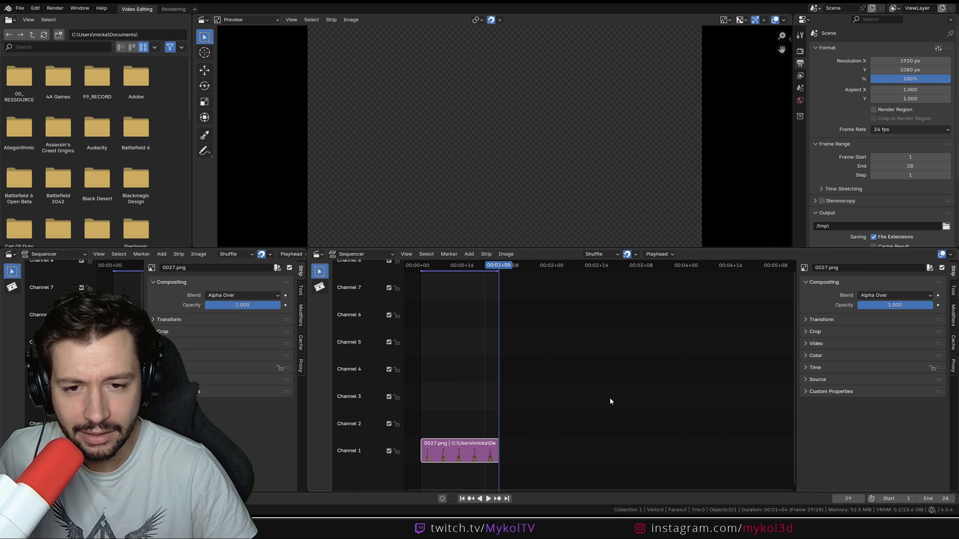
# Play the image strip from its start and scrub the playhead to check the order of the guitar frames.
pyautogui.press('space')
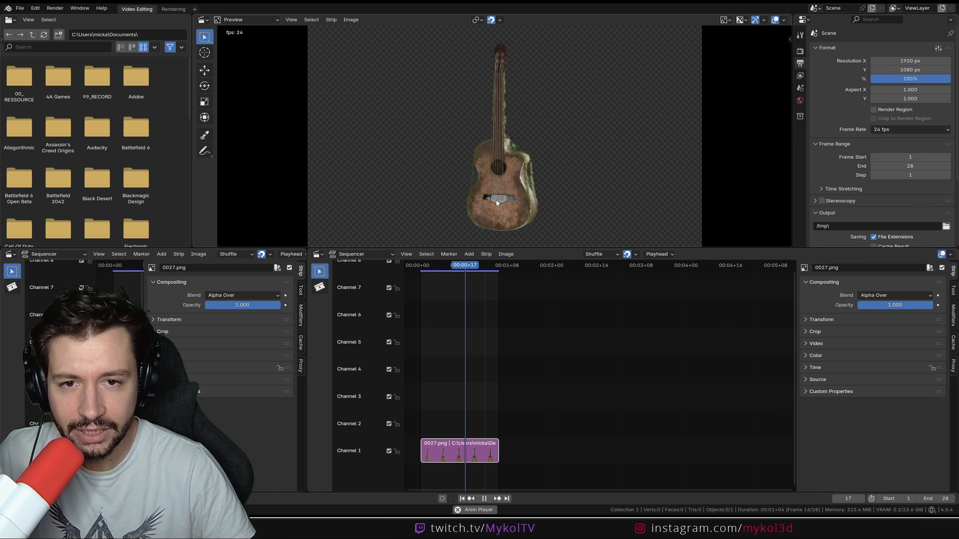
pyautogui.press('space')
pyautogui.moveTo(466, 268); pyautogui.dragTo(421, 312)
pyautogui.press('space')
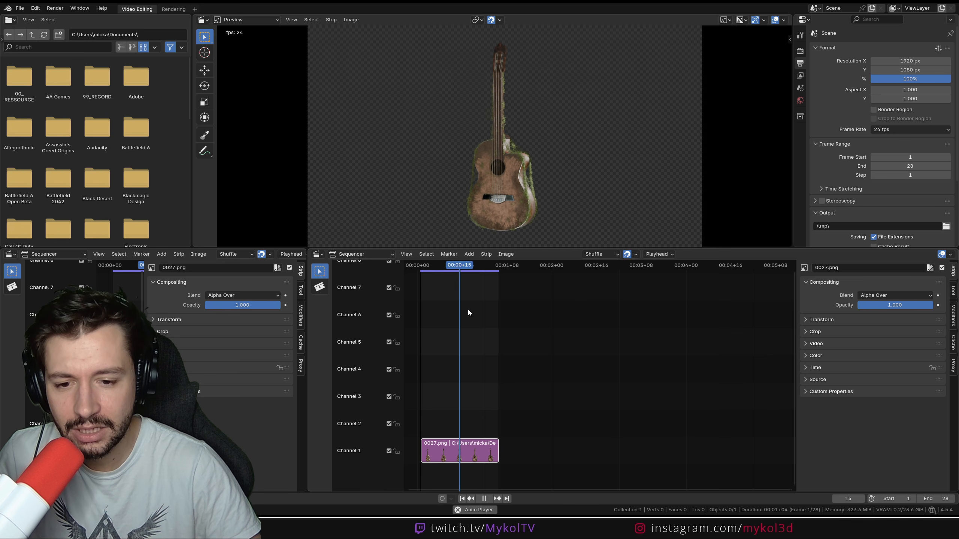
pyautogui.moveTo(464, 265); pyautogui.dragTo(424, 278)
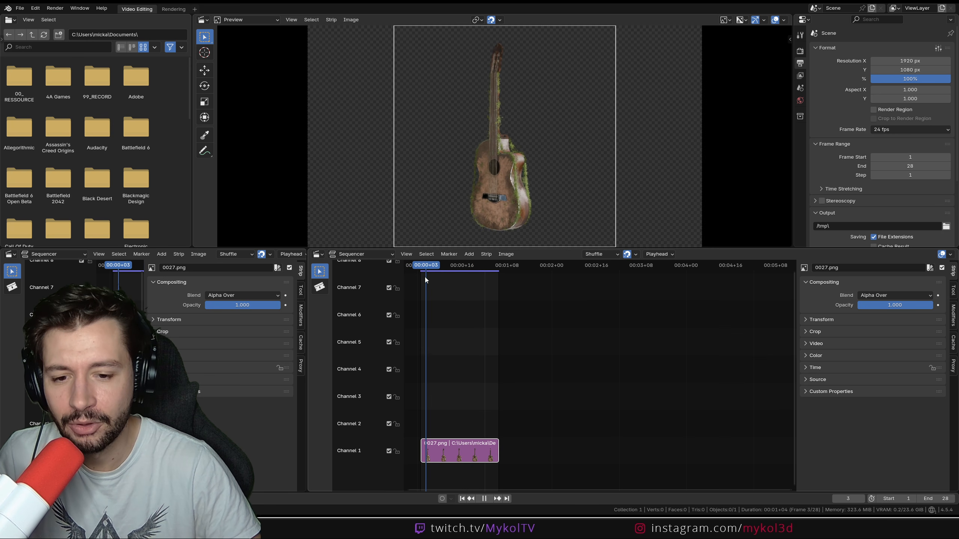
# Delete the image strip and add all PNG frames again, listed vertically and sorted by name from 0001.png.
pyautogui.press('Delete')
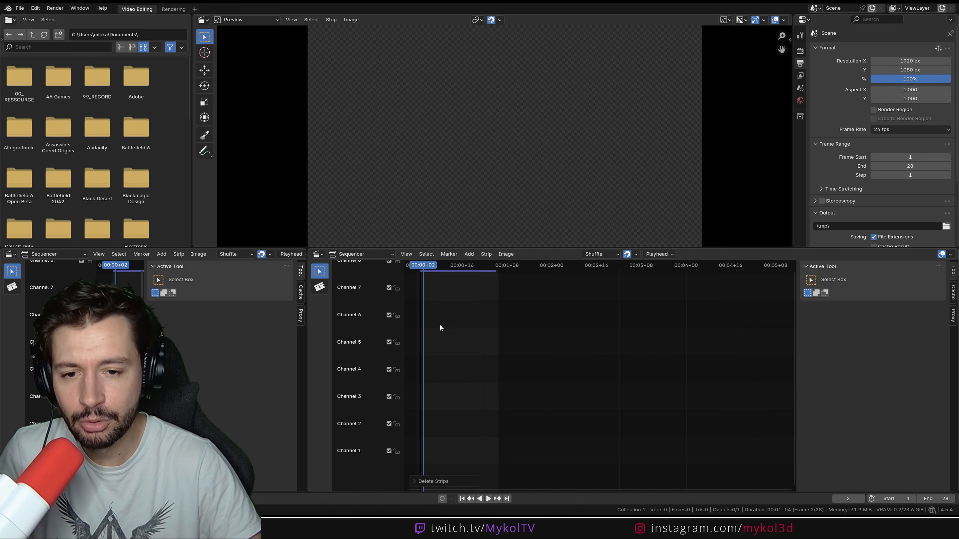
pyautogui.hotkey('shift', 'a')
pyautogui.click(445, 351)
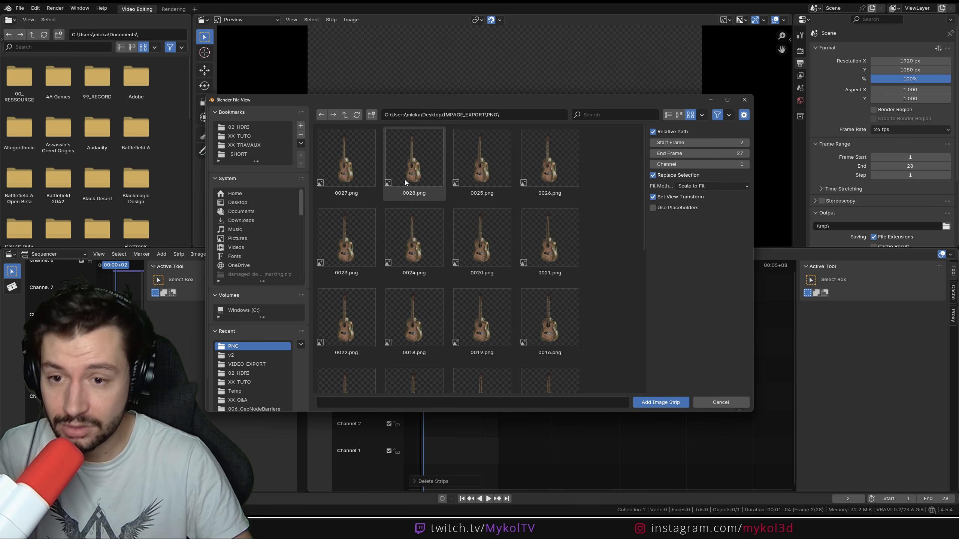
pyautogui.click(682, 116)
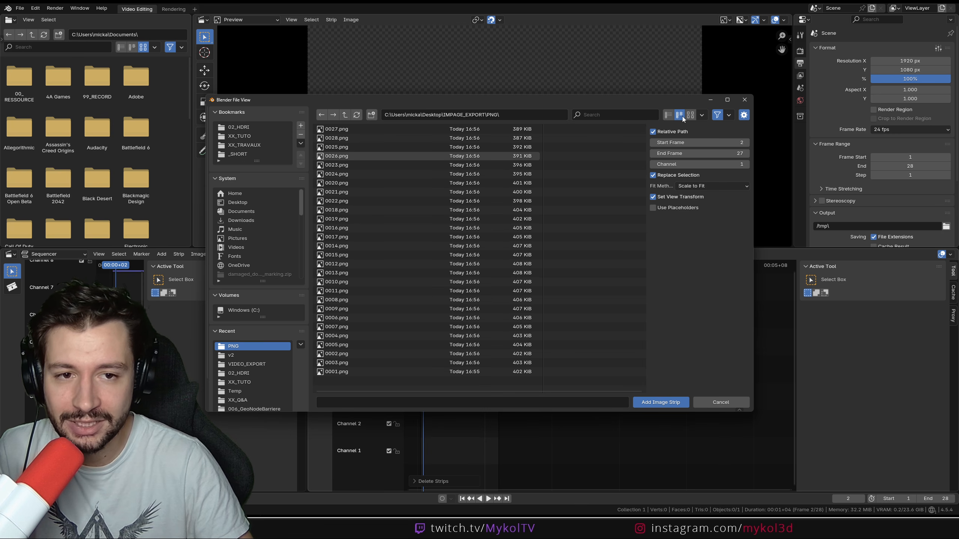
pyautogui.click(667, 116)
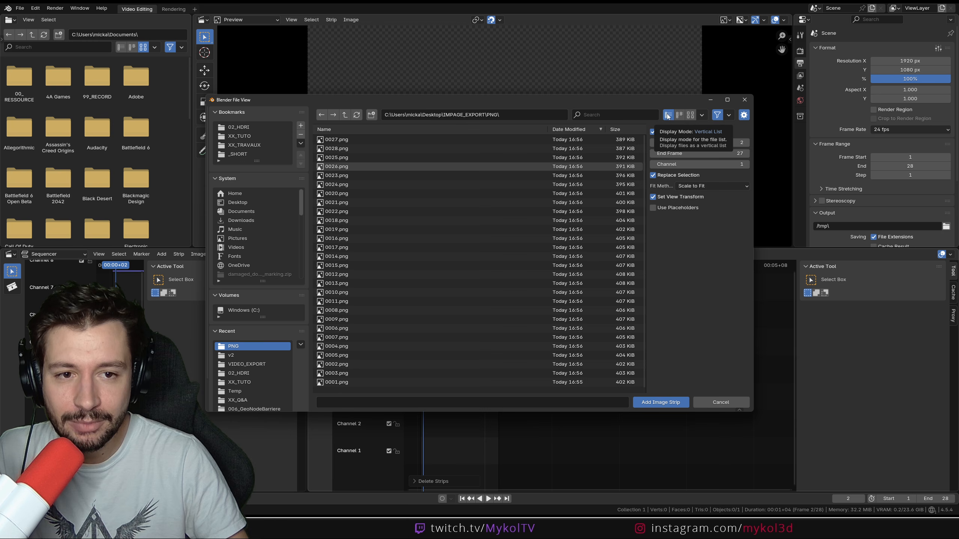
pyautogui.click(352, 127)
pyautogui.click(427, 157)
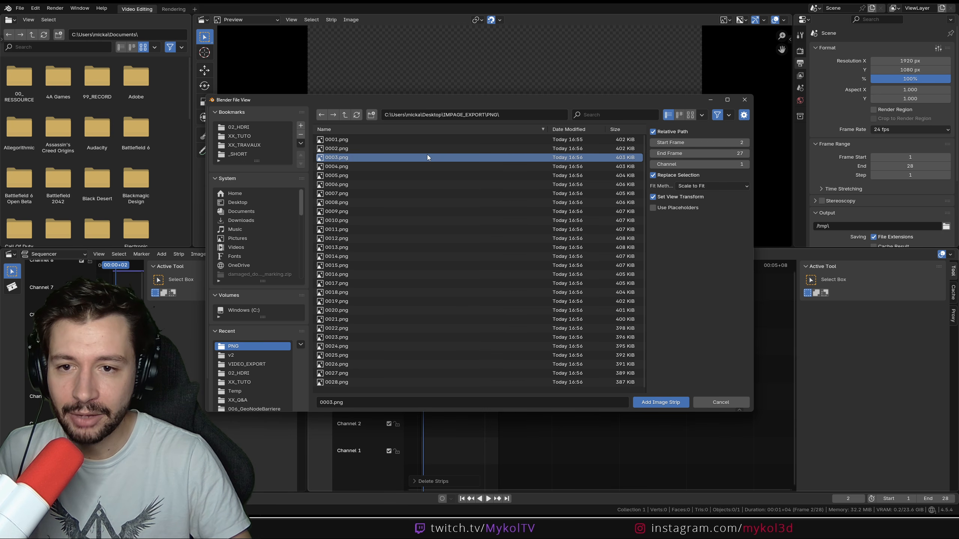
pyautogui.click(398, 139)
pyautogui.press('a')
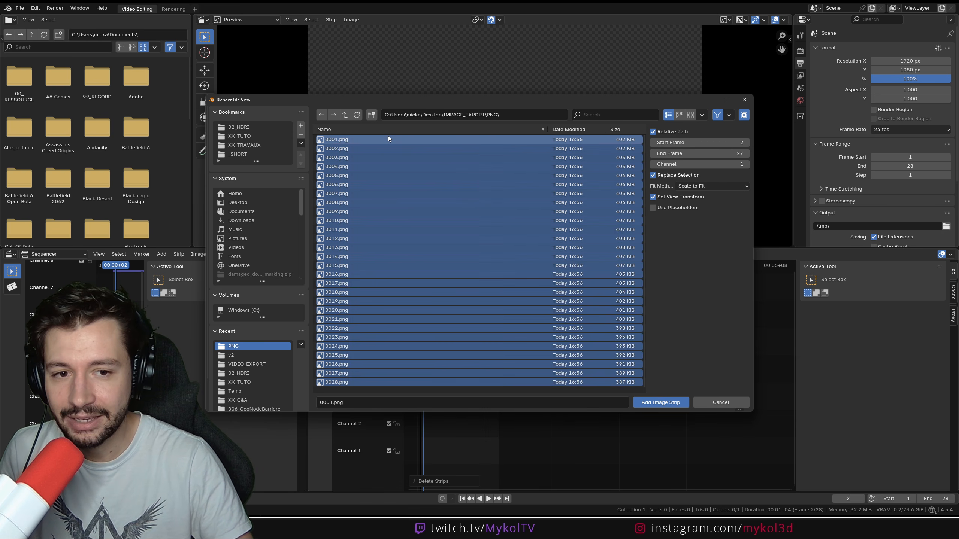
pyautogui.click(661, 402)
# Play the new image strip, inspect the guitar and its transparent background up close, and scrub to frame 10.
pyautogui.press('space')
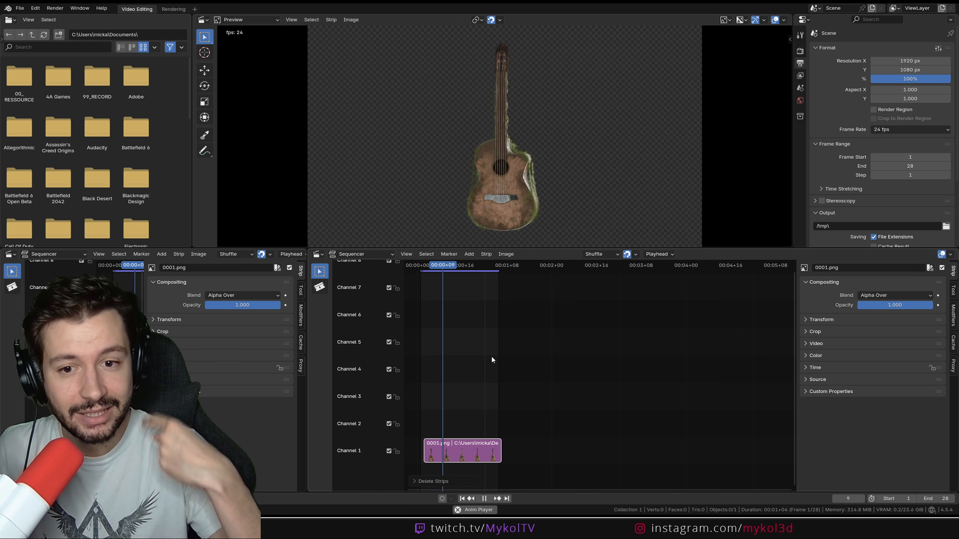
pyautogui.press('space')
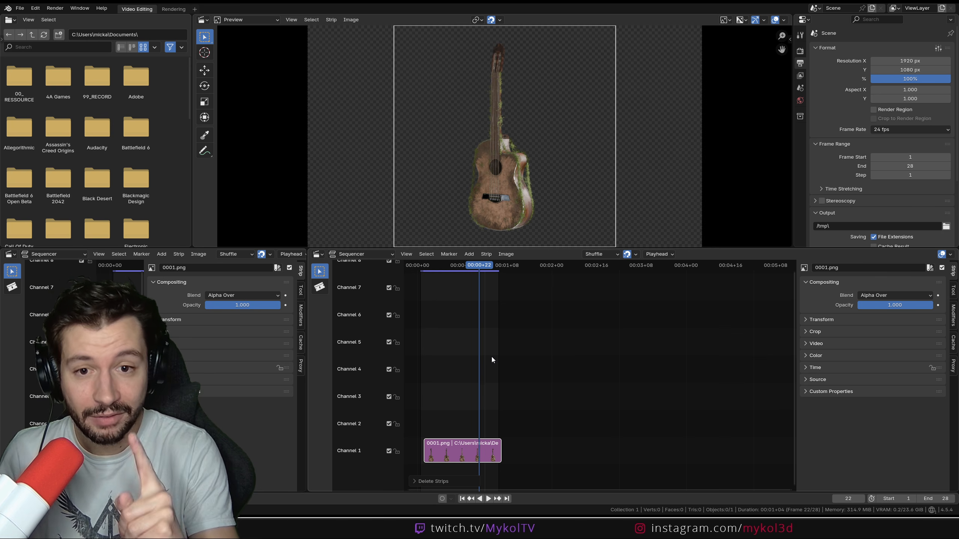
pyautogui.scroll(3)
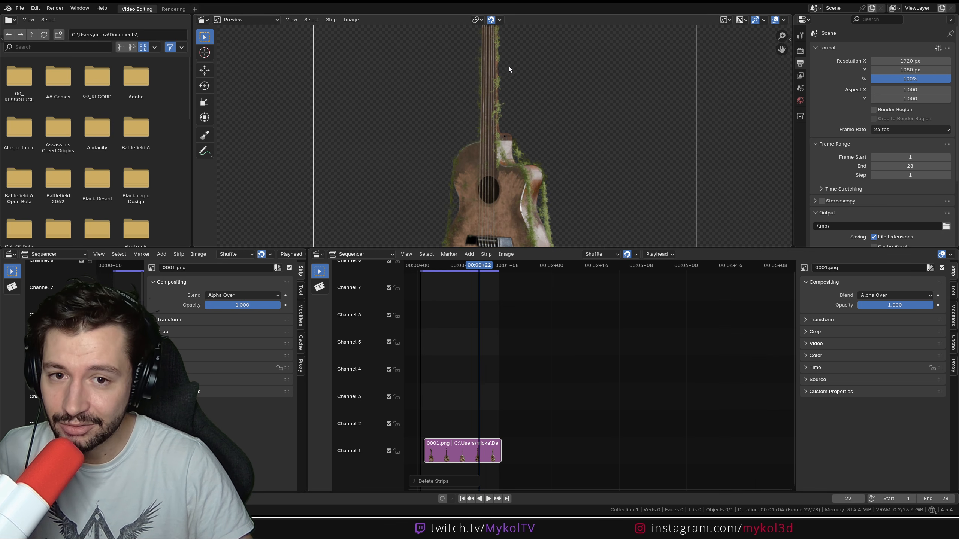
pyautogui.scroll(2, 497, 133)
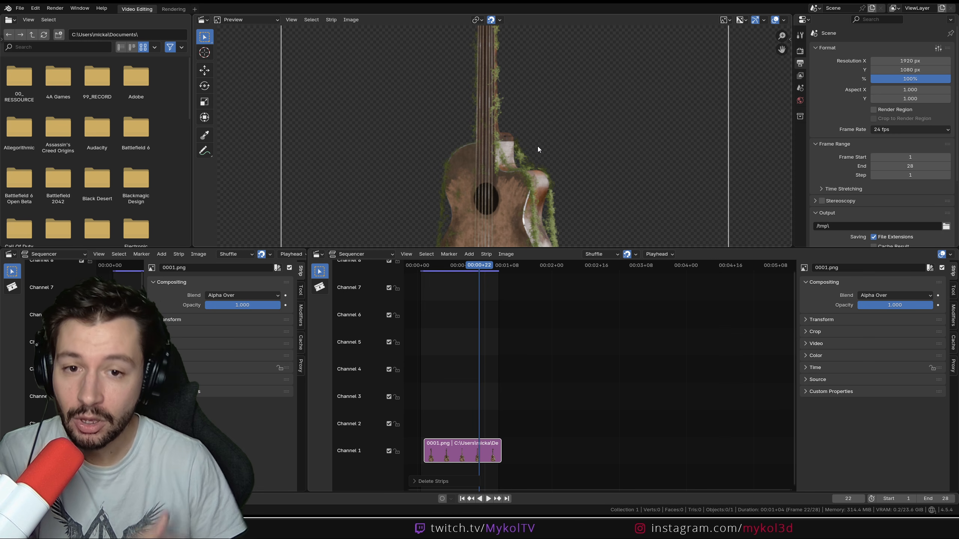
pyautogui.scroll(-3, 538, 146)
pyautogui.scroll(4, 541, 172)
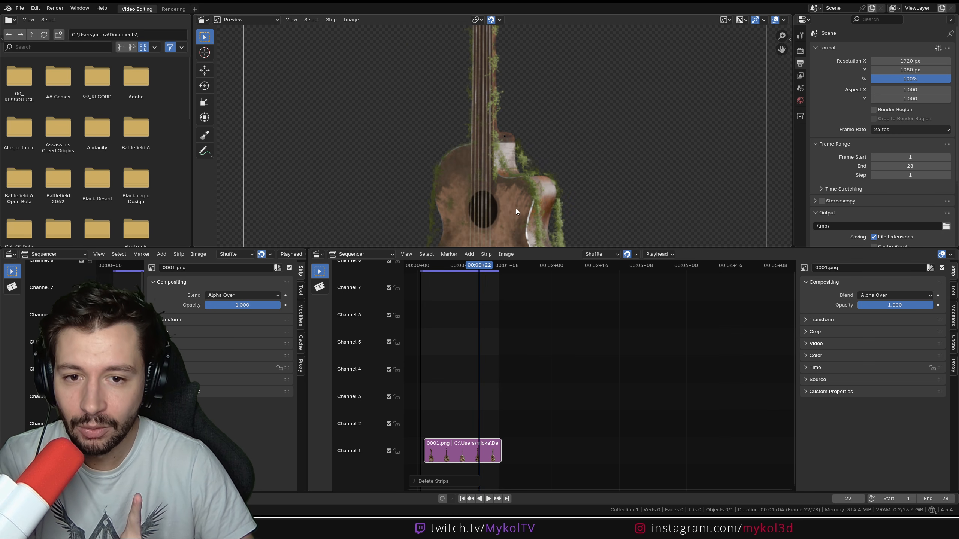
pyautogui.moveTo(515, 209); pyautogui.dragTo(488, 71, button='middle')
pyautogui.scroll(1, 505, 111)
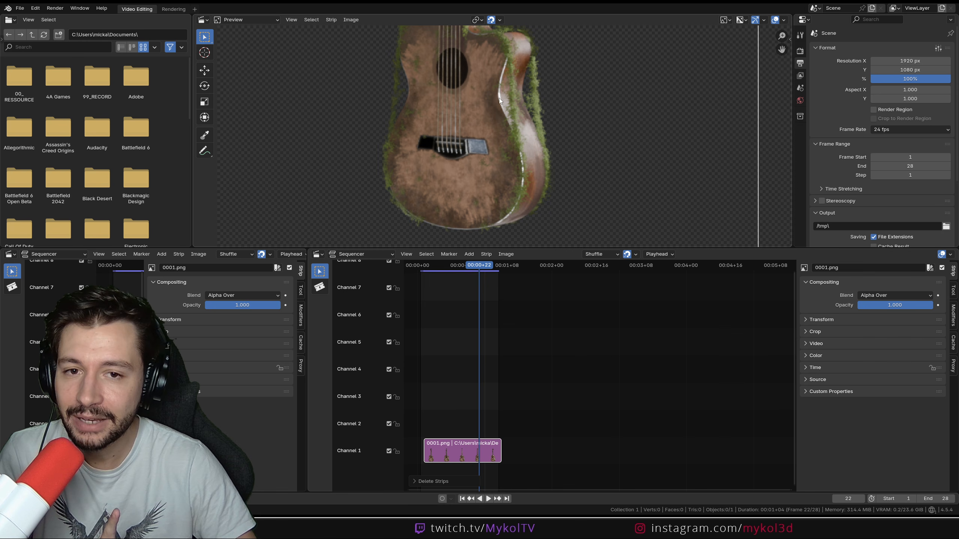
pyautogui.scroll(-4, 502, 129)
pyautogui.moveTo(478, 270); pyautogui.dragTo(444, 279)
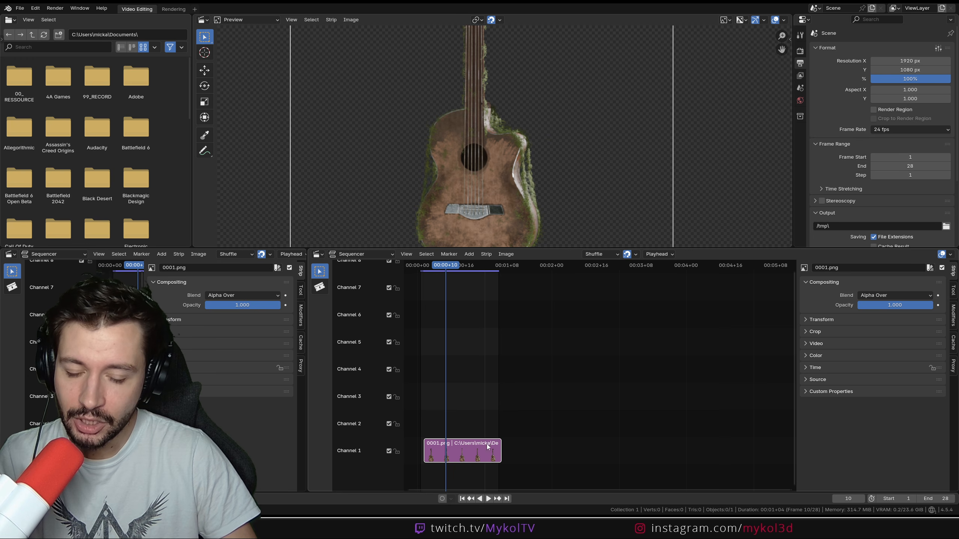
# Switch back to the Blender window containing the guitar scene.
pyautogui.moveTo(481, 528)
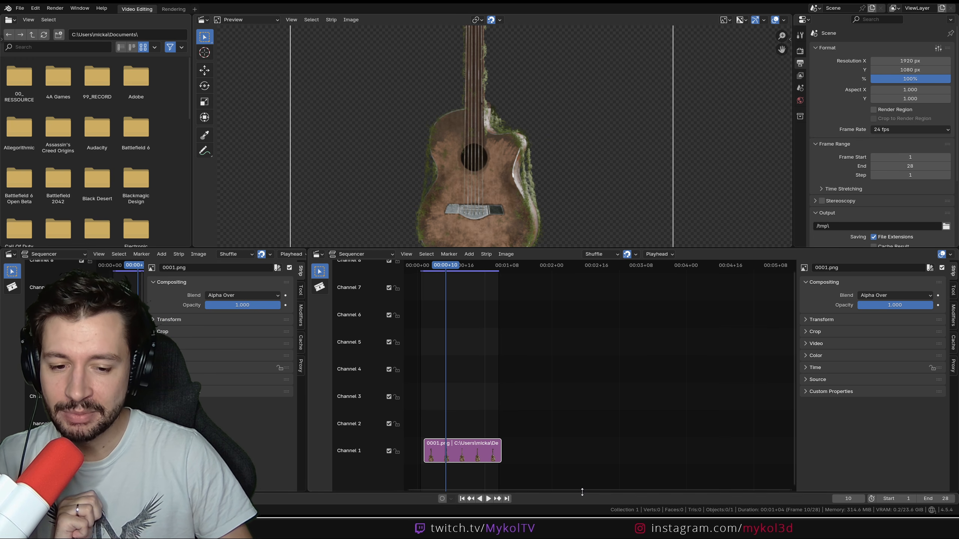
pyautogui.click(547, 490)
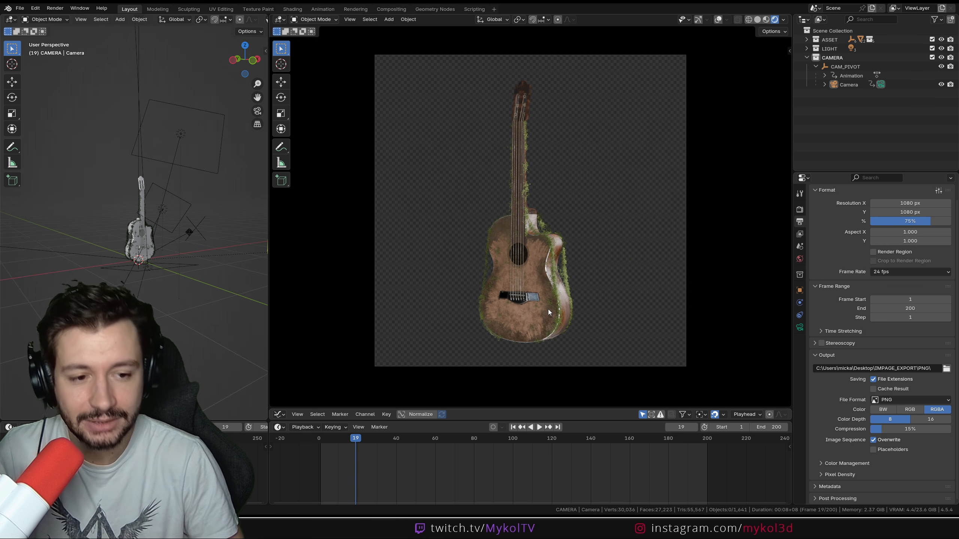
# Enable the Normal data pass for the view layer, render frame 19, and widen the render window.
pyautogui.click(800, 234)
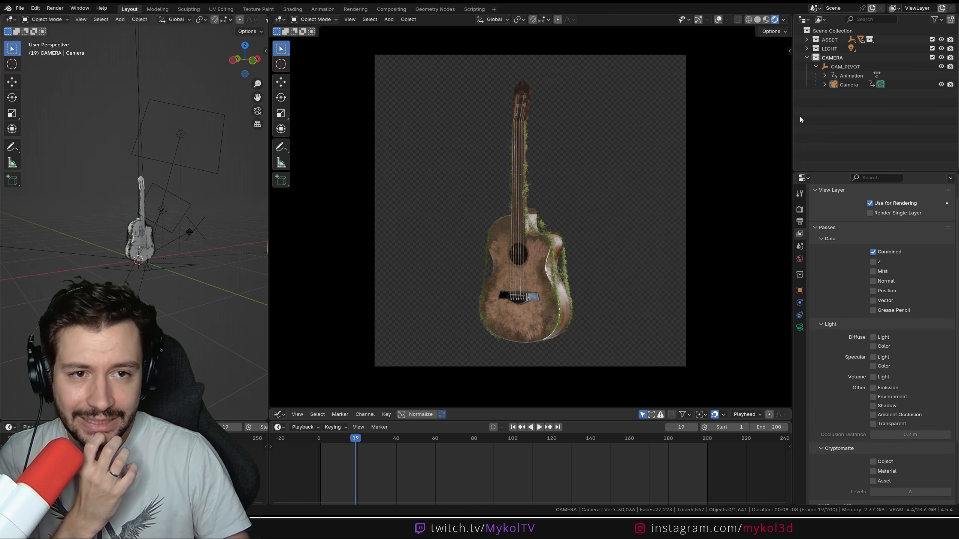
pyautogui.click(873, 281)
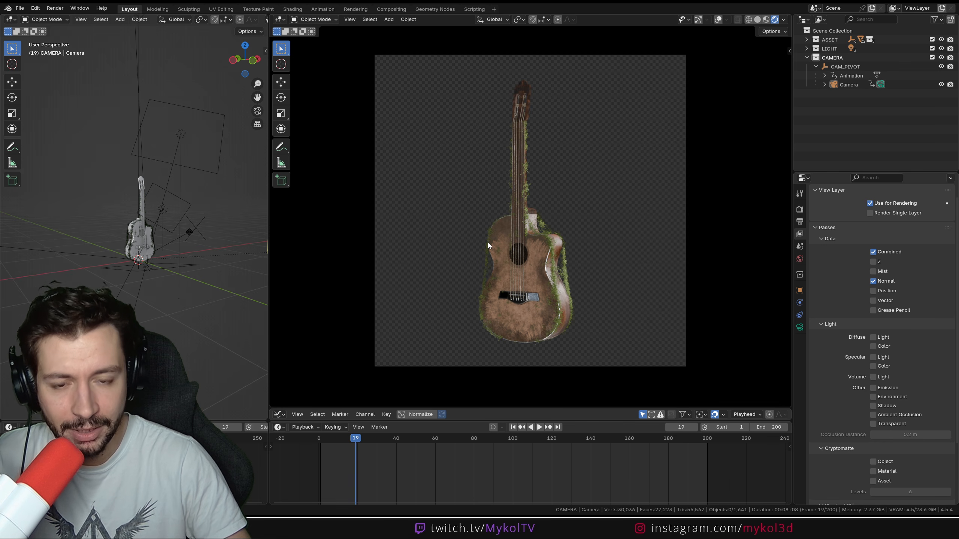
pyautogui.press('F12')
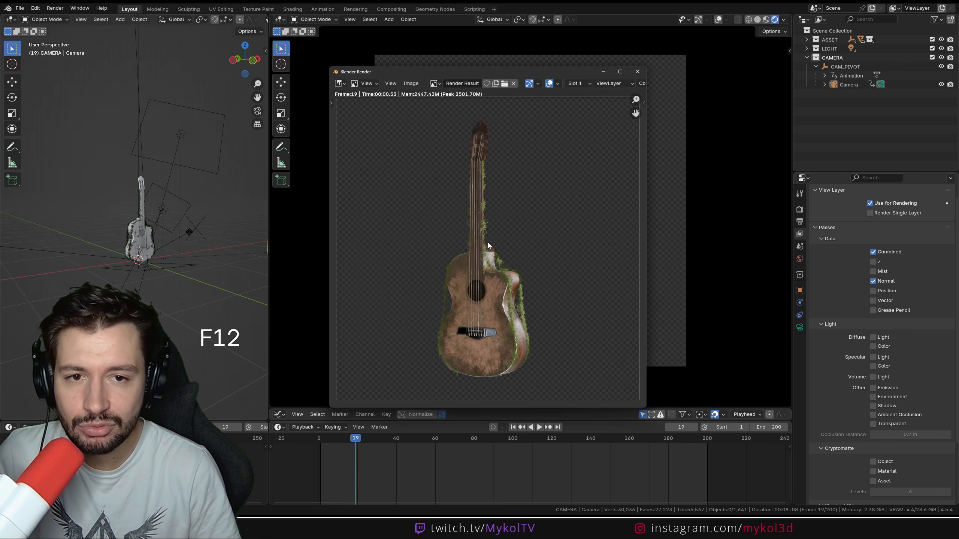
pyautogui.moveTo(648, 116); pyautogui.dragTo(758, 115)
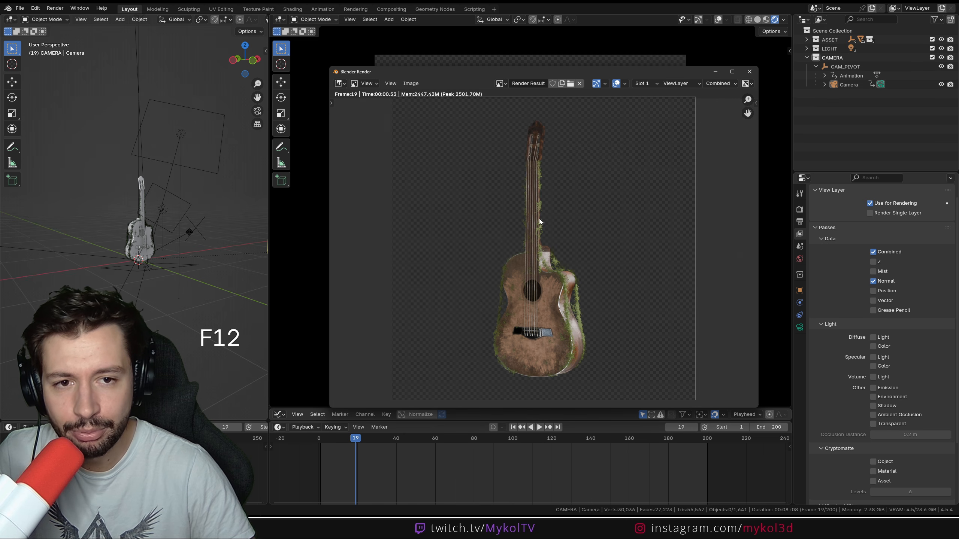
# Inspect the Normal pass of the rendered guitar and switch the display back to Combined.
pyautogui.click(727, 86)
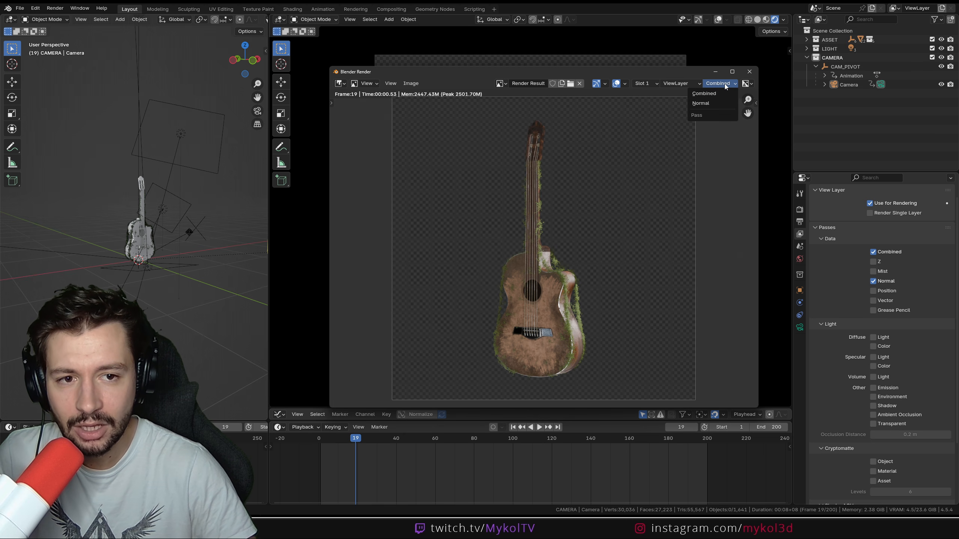
pyautogui.click(710, 103)
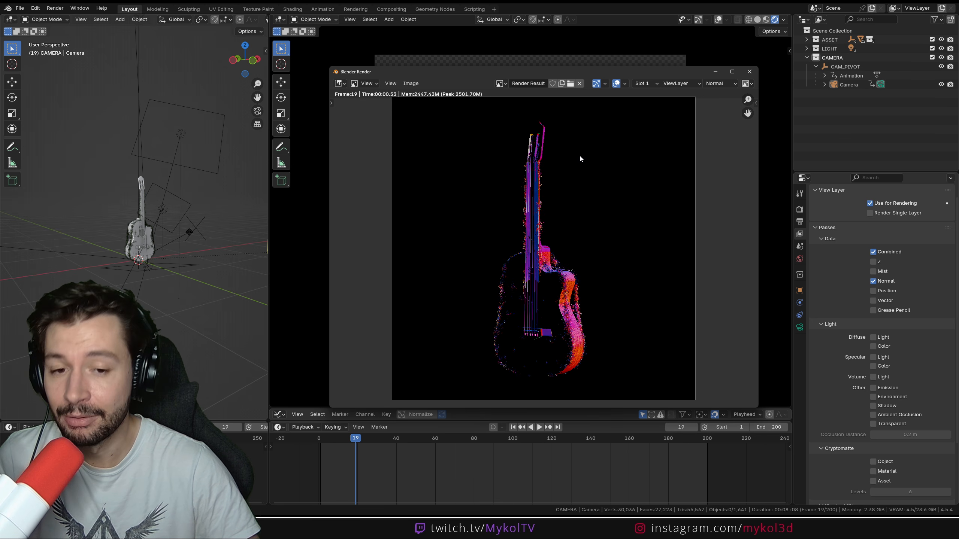
pyautogui.click(717, 84)
pyautogui.click(716, 94)
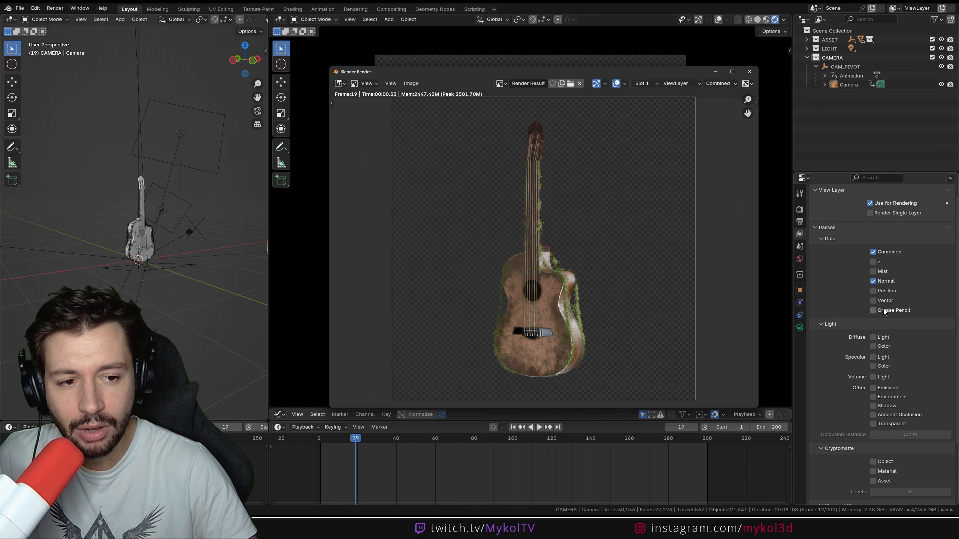
# Enable the Position and Vector data passes and render frame 19 again.
pyautogui.click(874, 291)
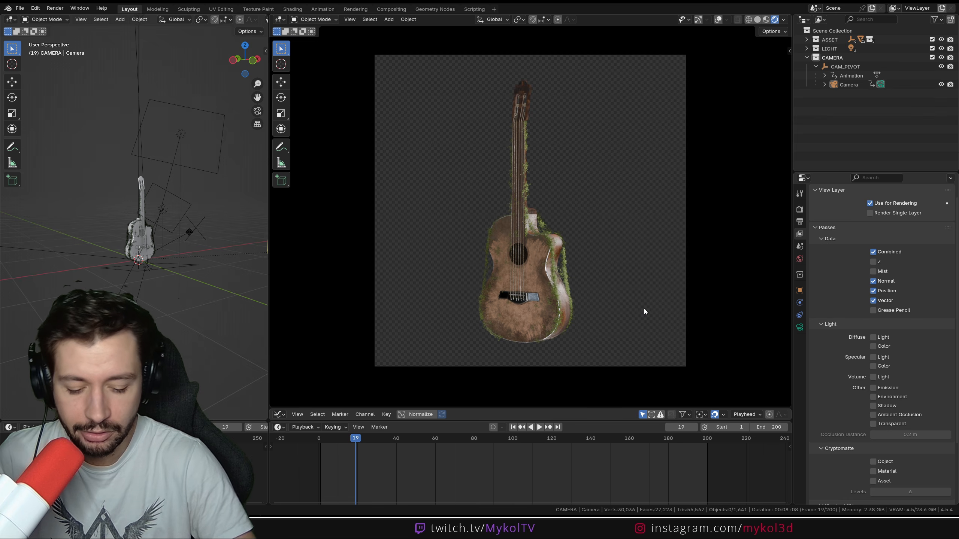
pyautogui.press('F12')
# Examine the Normal, Position and Vector passes of the new render, returning to Position.
pyautogui.click(731, 85)
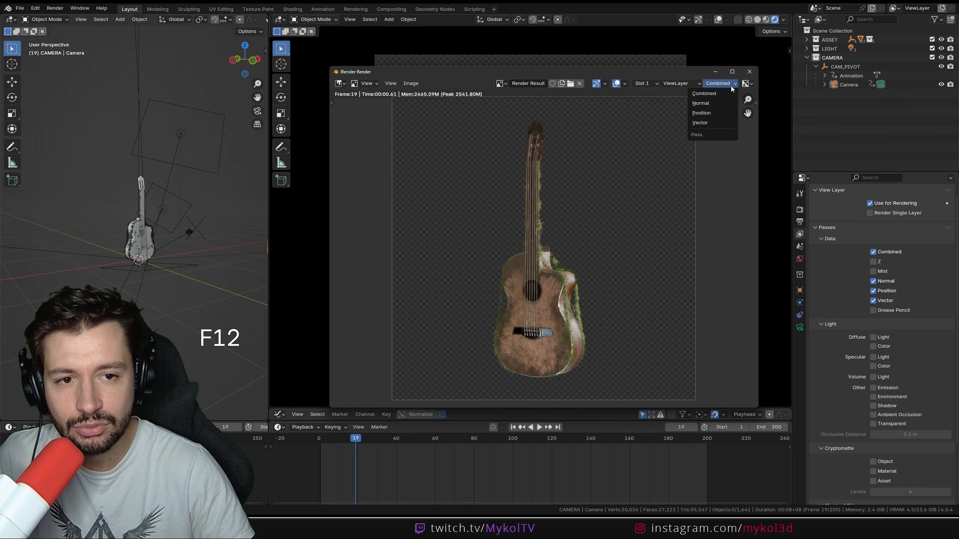
pyautogui.click(709, 107)
pyautogui.click(726, 85)
pyautogui.click(714, 112)
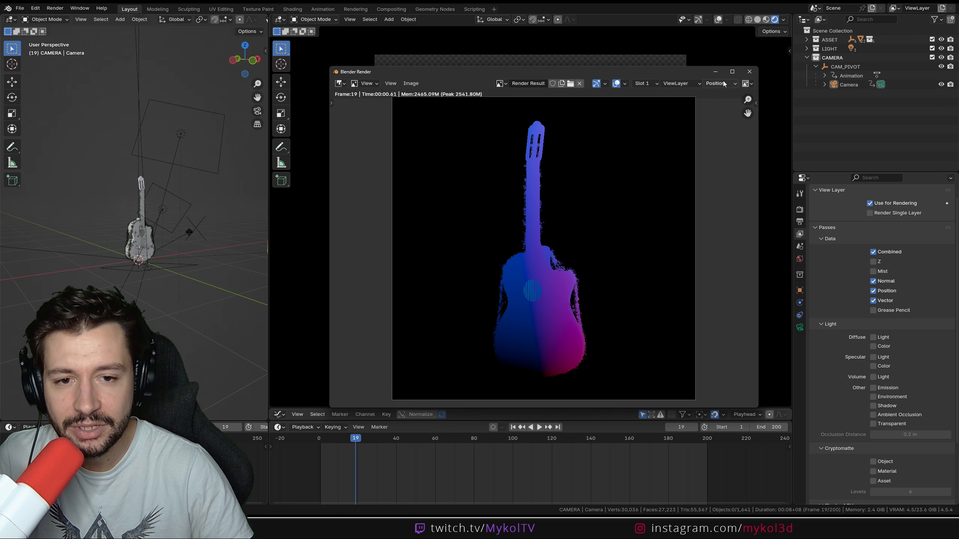
pyautogui.click(724, 84)
pyautogui.click(712, 121)
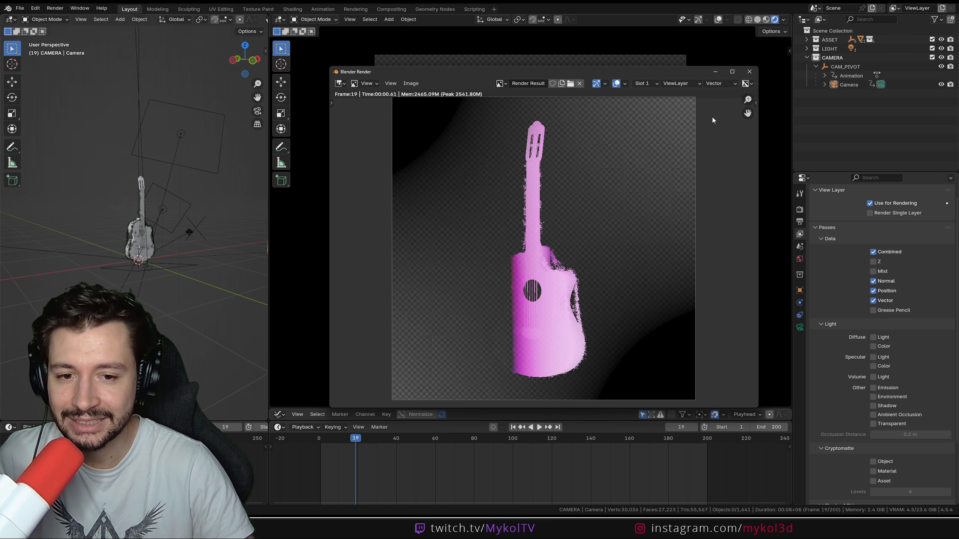
pyautogui.click(720, 84)
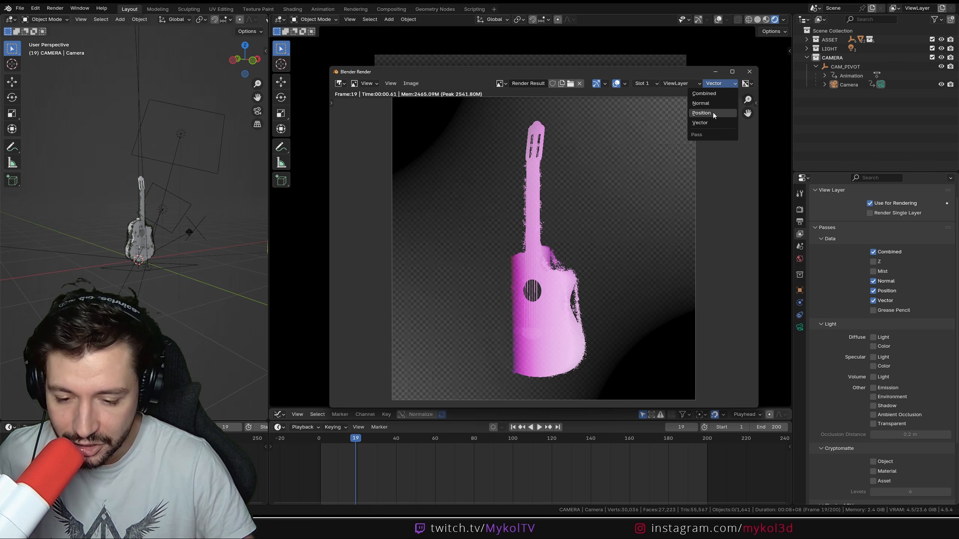
pyautogui.click(713, 112)
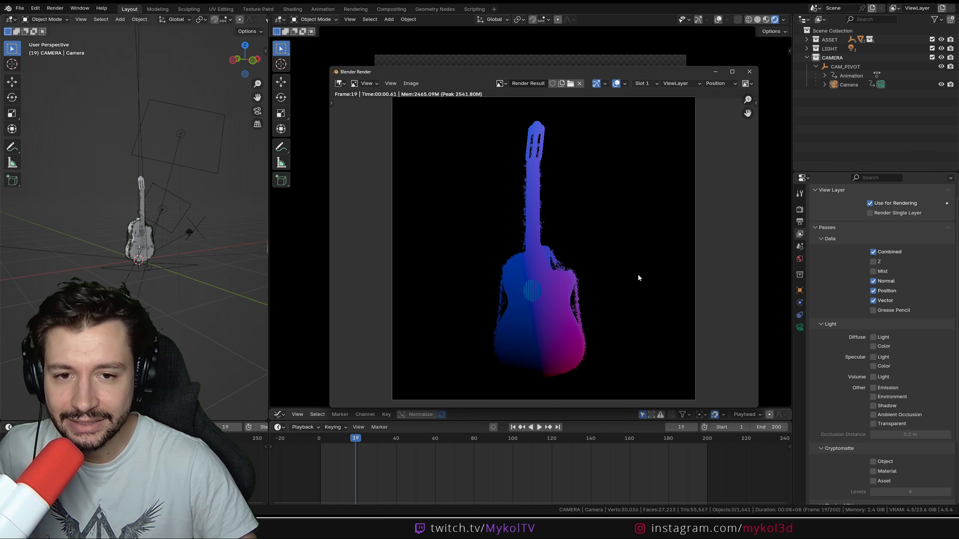
# Close the render window, disable the Normal and Vector passes, and render the frame with Combined and Position.
pyautogui.click(750, 71)
pyautogui.click(873, 281)
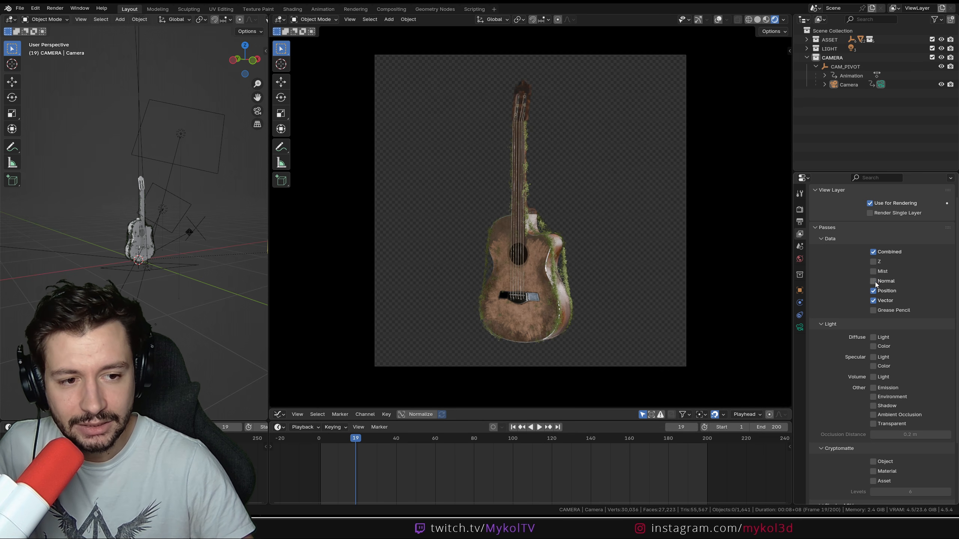
pyautogui.click(873, 301)
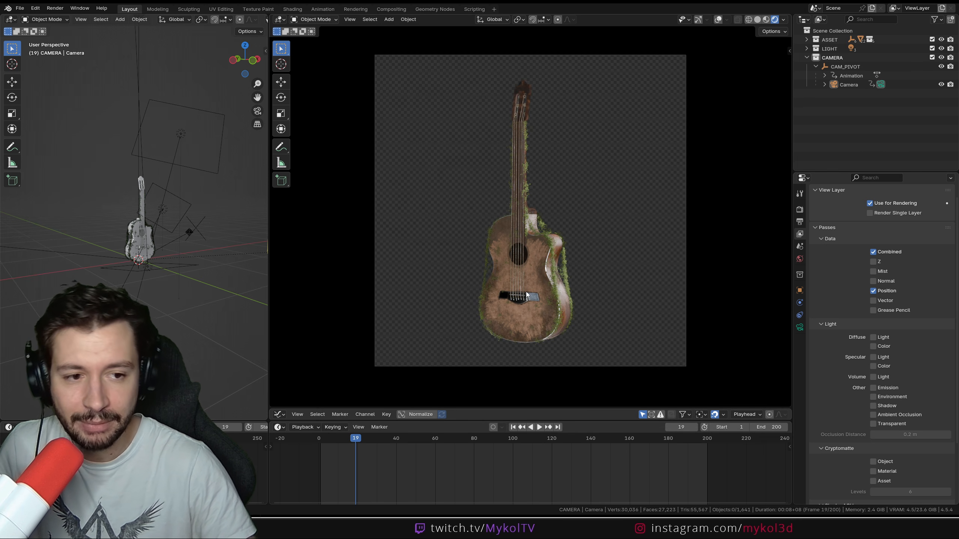
pyautogui.press('F12')
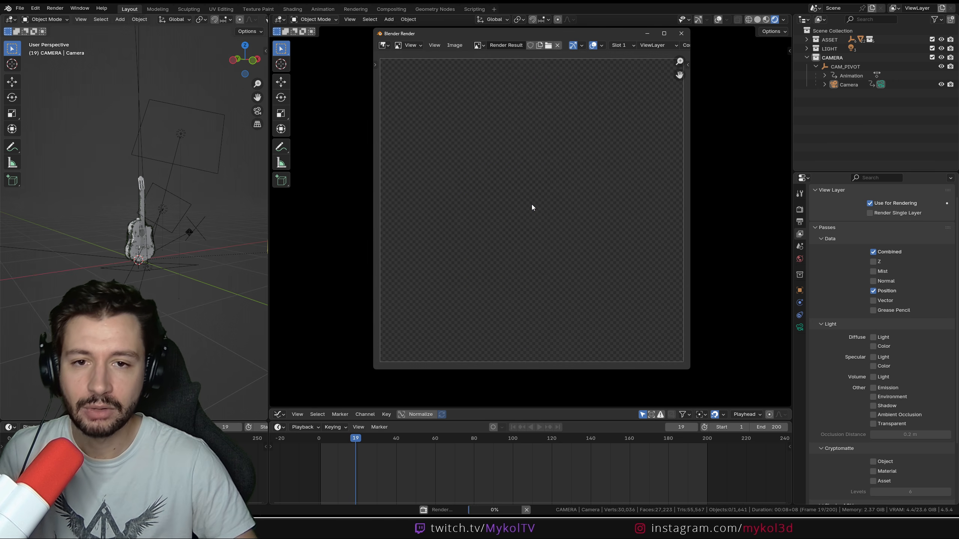
# Check the Position and Combined passes of the render, and close the render window.
pyautogui.scroll(-3, 676, 45)
pyautogui.click(663, 45)
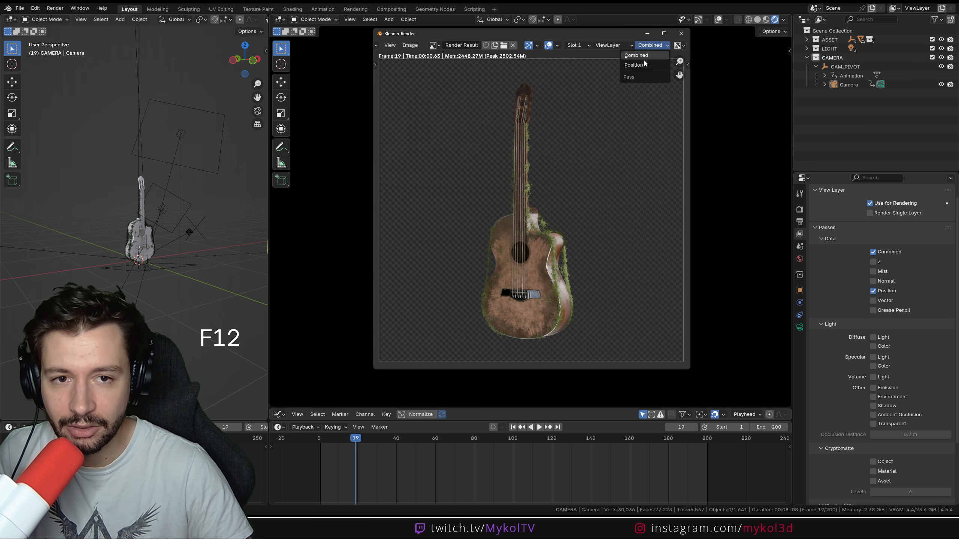
pyautogui.click(641, 65)
pyautogui.click(656, 45)
pyautogui.press('c')
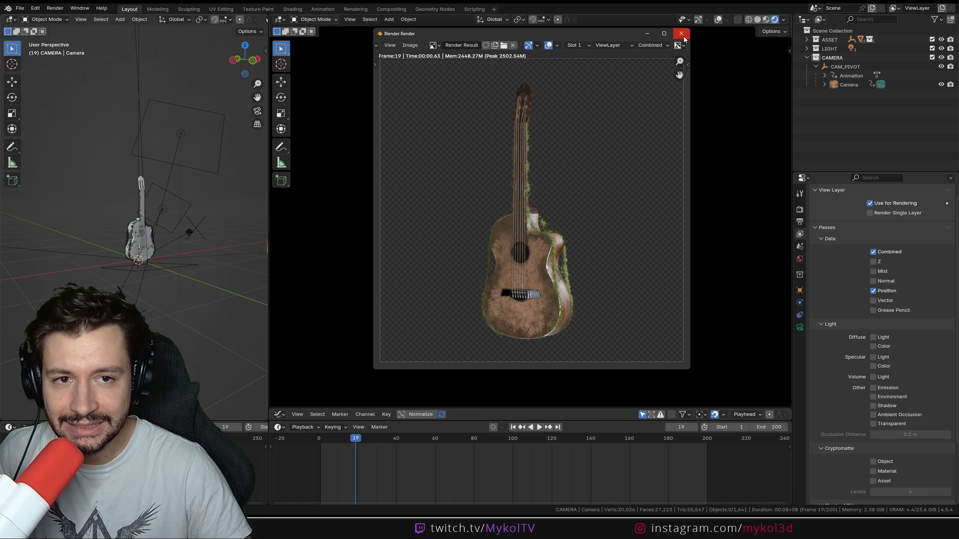
pyautogui.click(681, 34)
# Switch to the video editing window, delete the 0001.png image strip, and return to the guitar scene.
pyautogui.click(55, 8)
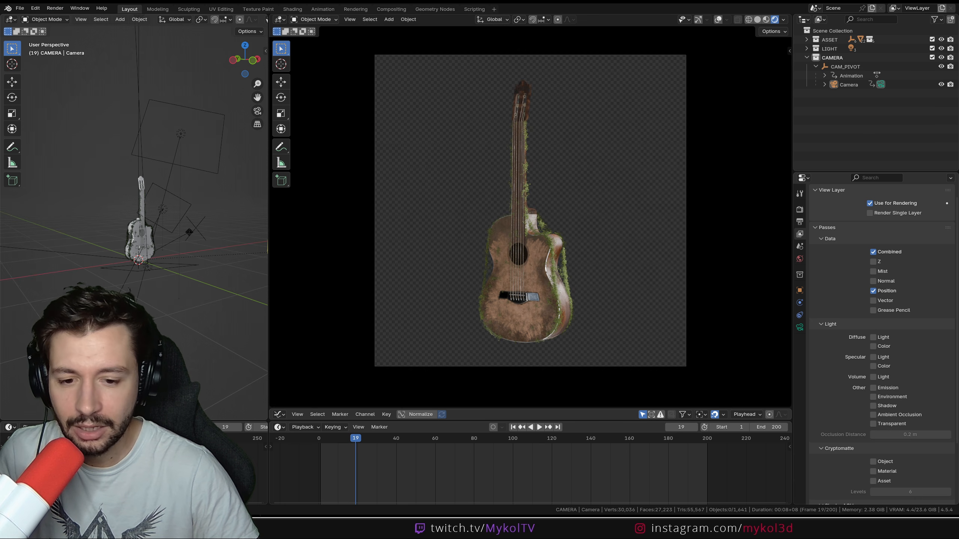
pyautogui.moveTo(580, 529)
pyautogui.click(619, 499)
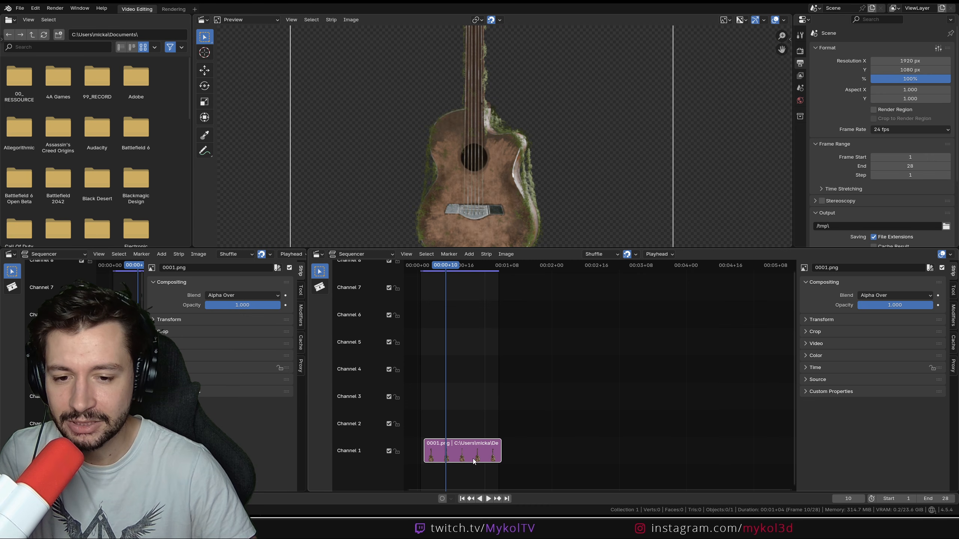
pyautogui.press('x')
pyautogui.hotkey('alt', 'Tab')
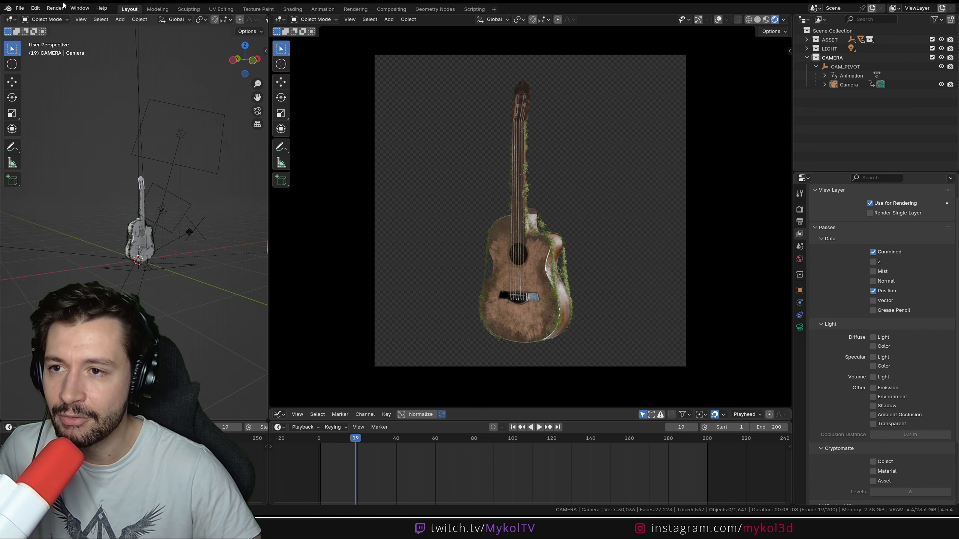
# Render the guitar animation to the PNG output folder and stop the render after the first frames.
pyautogui.click(53, 9)
pyautogui.click(72, 27)
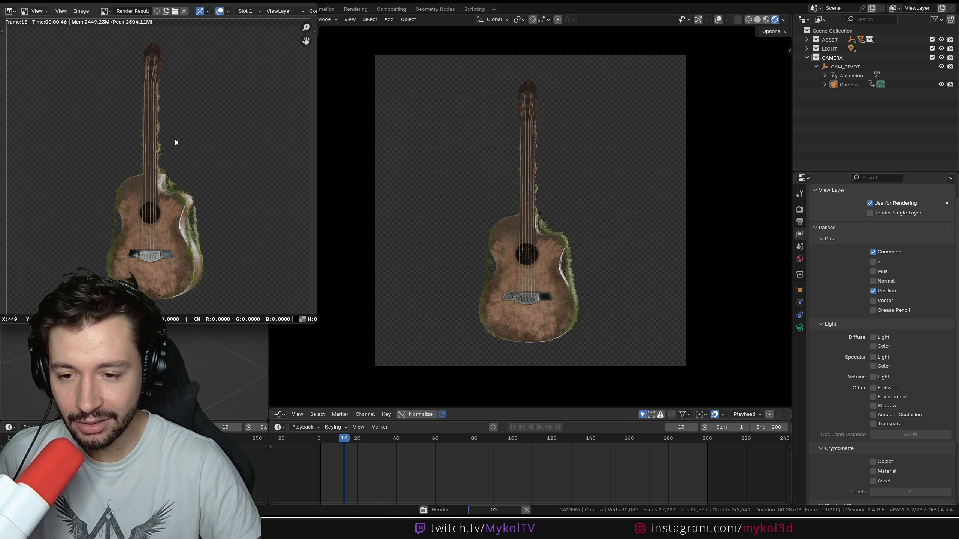
pyautogui.press('Escape')
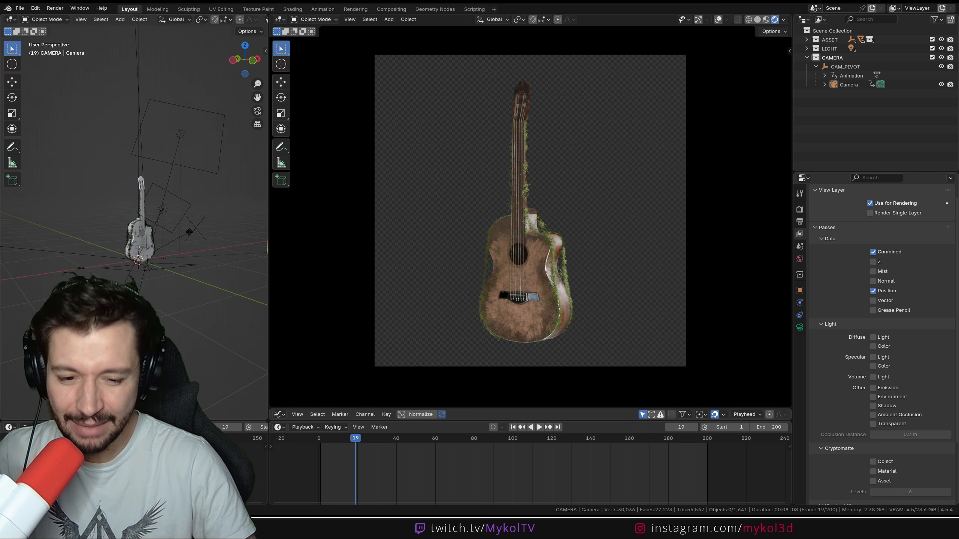
# Switch to the video editing window and start a new default 3D file without saving the changes.
pyautogui.click(616, 501)
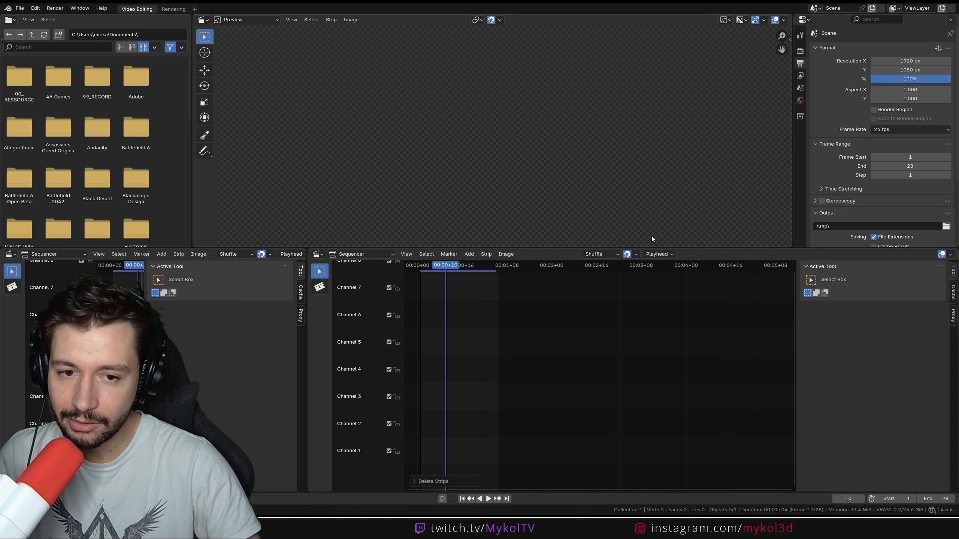
pyautogui.click(20, 8)
pyautogui.moveTo(27, 18)
pyautogui.click(190, 24)
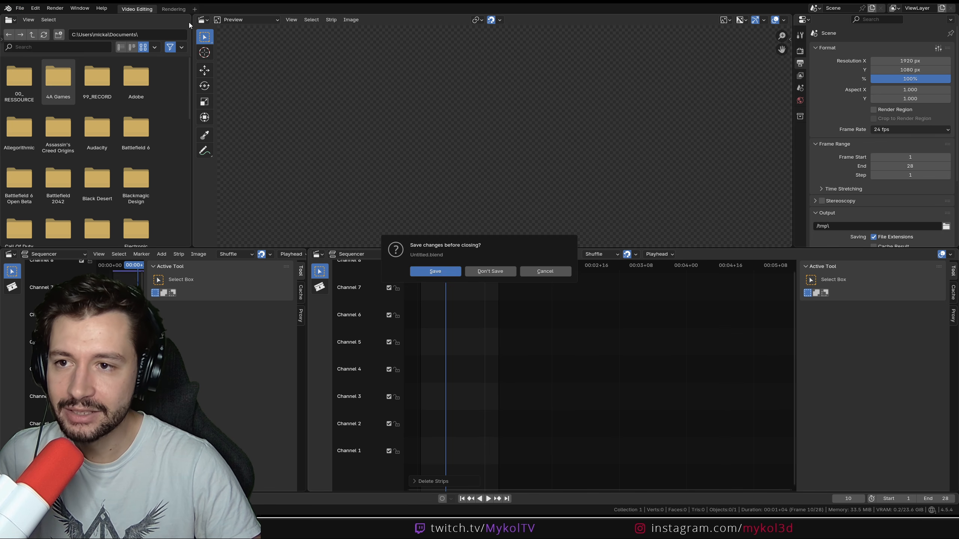
pyautogui.click(488, 272)
# Turn the 3D viewport into a maximized Compositor and enable Use Nodes and the Backdrop.
pyautogui.click(11, 19)
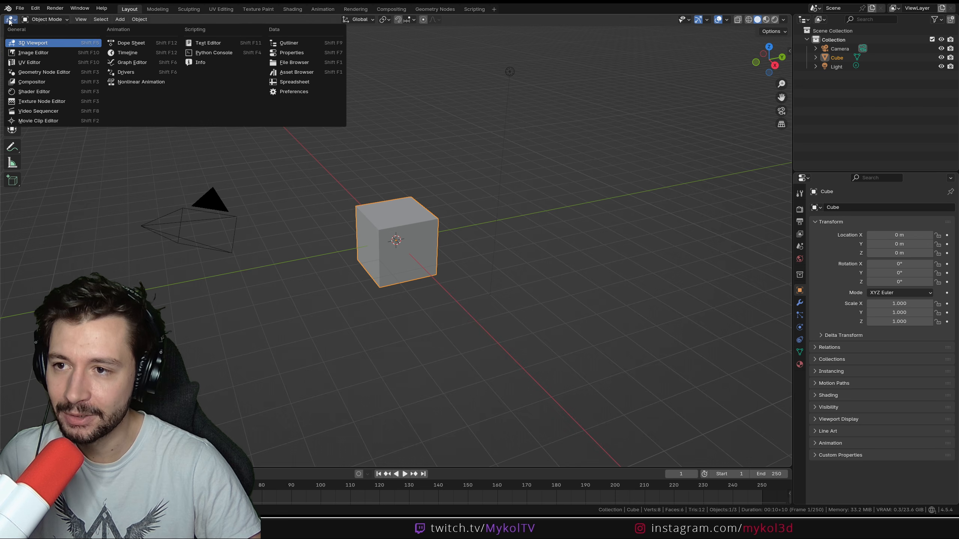
pyautogui.click(31, 84)
pyautogui.hotkey('ctrl', 'space')
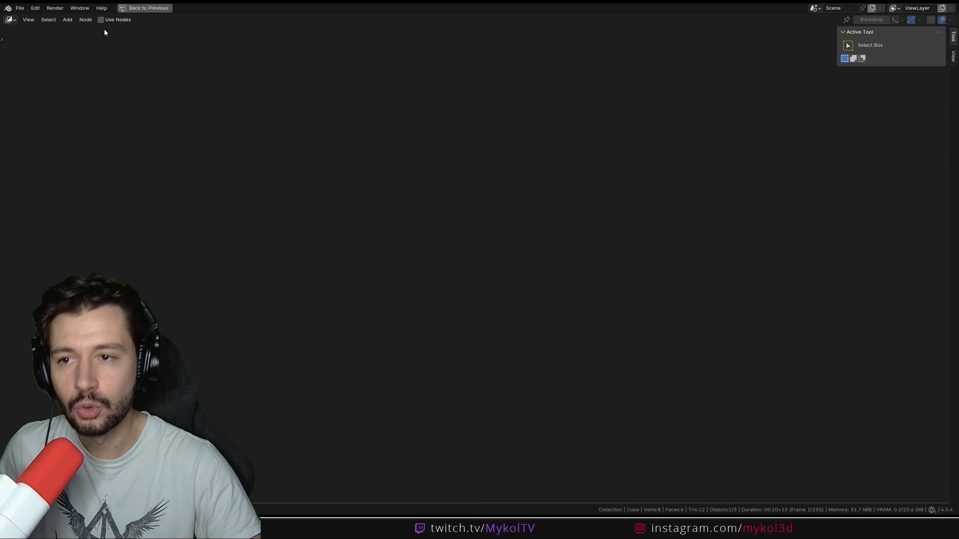
pyautogui.click(101, 19)
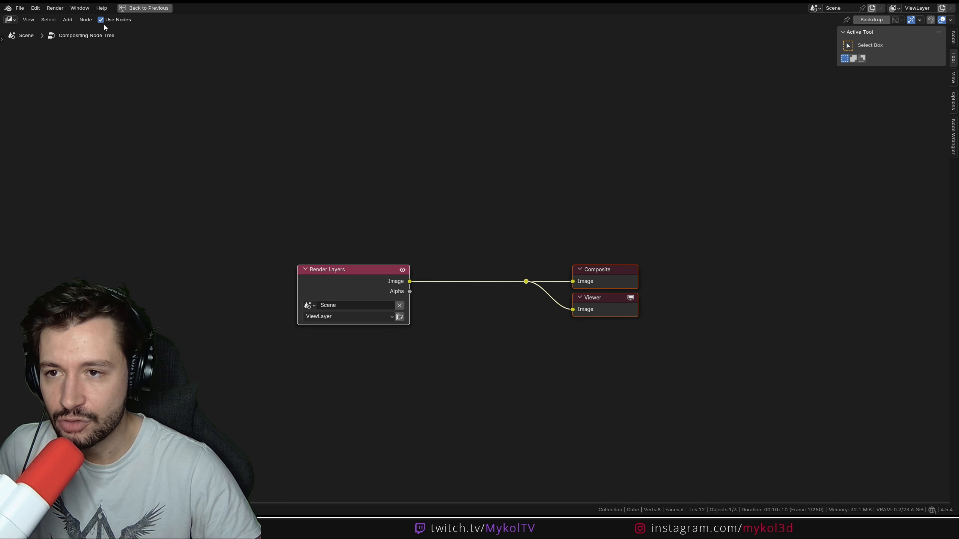
pyautogui.click(867, 21)
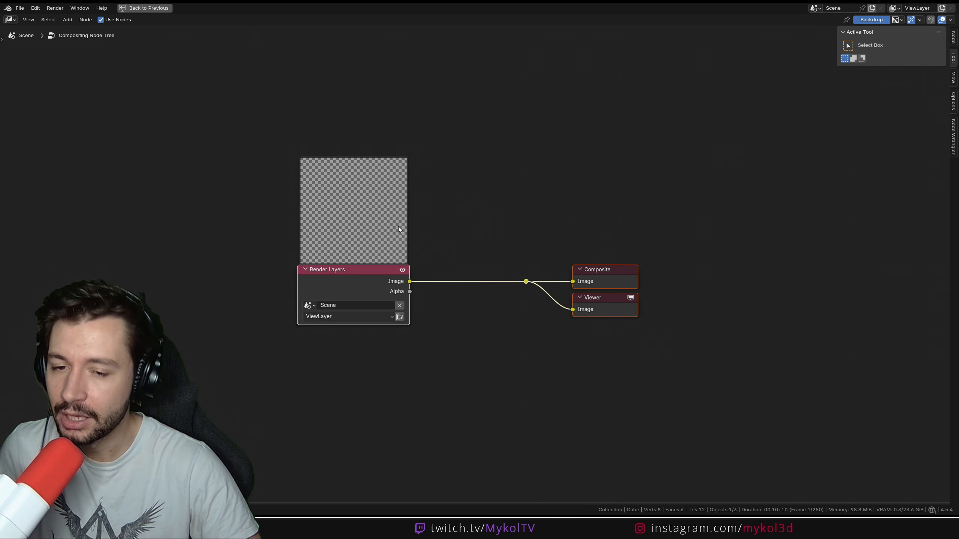
# Delete the Render Layers node from the compositing node tree.
pyautogui.scroll(2, 495, 213)
pyautogui.moveTo(494, 213); pyautogui.dragTo(512, 105, button='middle')
pyautogui.click(319, 167)
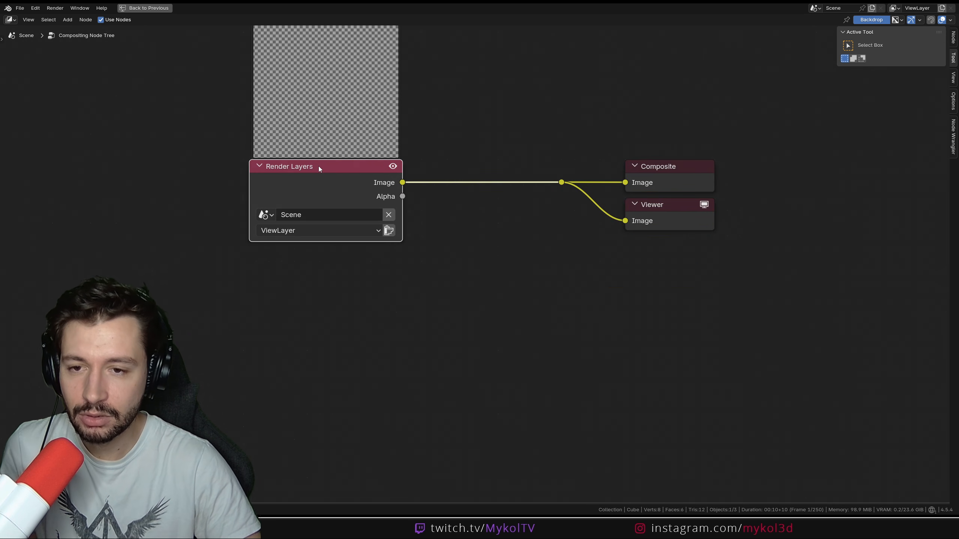
pyautogui.press('x')
# Add an Image node in place of the deleted node and connect its Image output to the Viewer.
pyautogui.hotkey('shift', 'a')
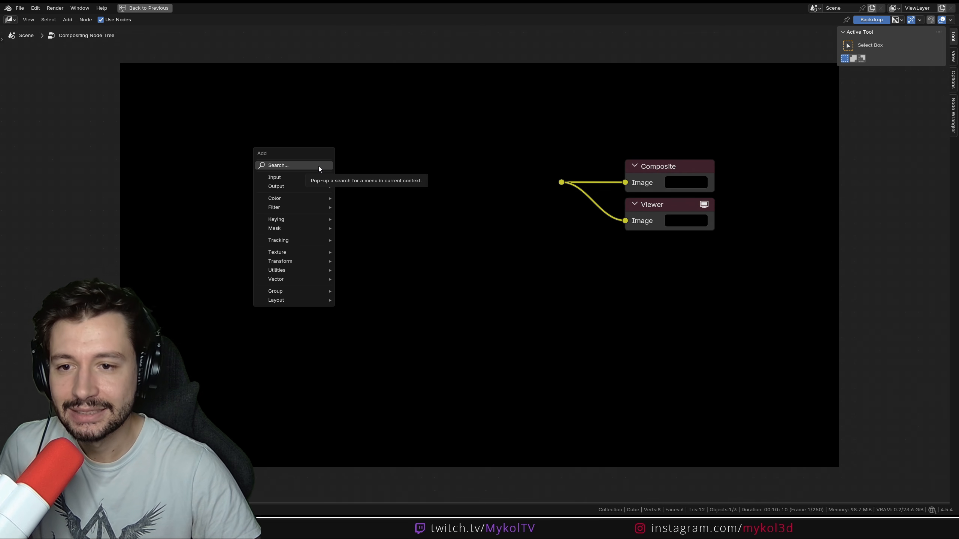
pyautogui.click(301, 167)
pyautogui.write('im')
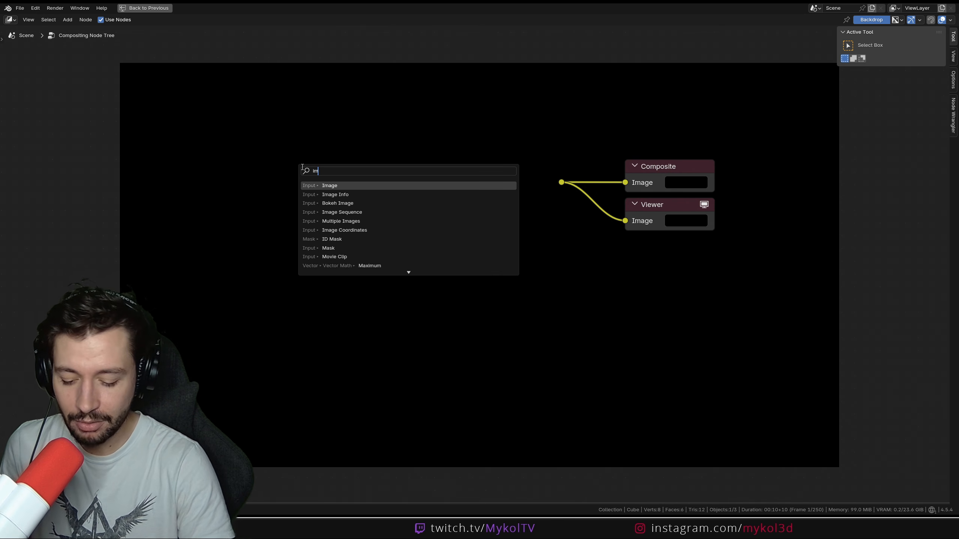
pyautogui.write('age')
pyautogui.press('Return')
pyautogui.click(270, 199)
pyautogui.keyDown('ctrl'); pyautogui.keyDown('shift'); pyautogui.click(307, 203); pyautogui.keyUp('shift'); pyautogui.keyUp('ctrl')
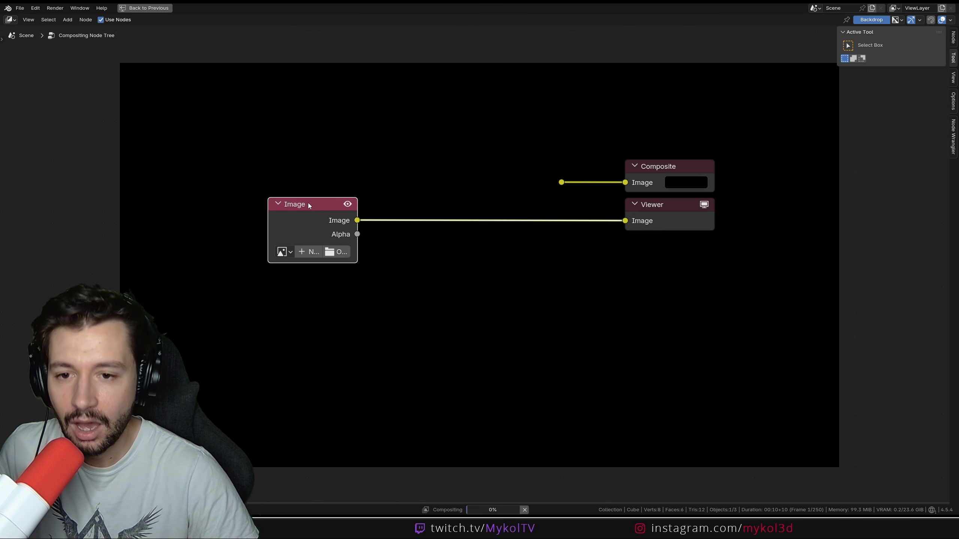
# Load 0001.png from the Desktop folder IMPAGE_EXPORT\PNG into the Image node.
pyautogui.click(336, 252)
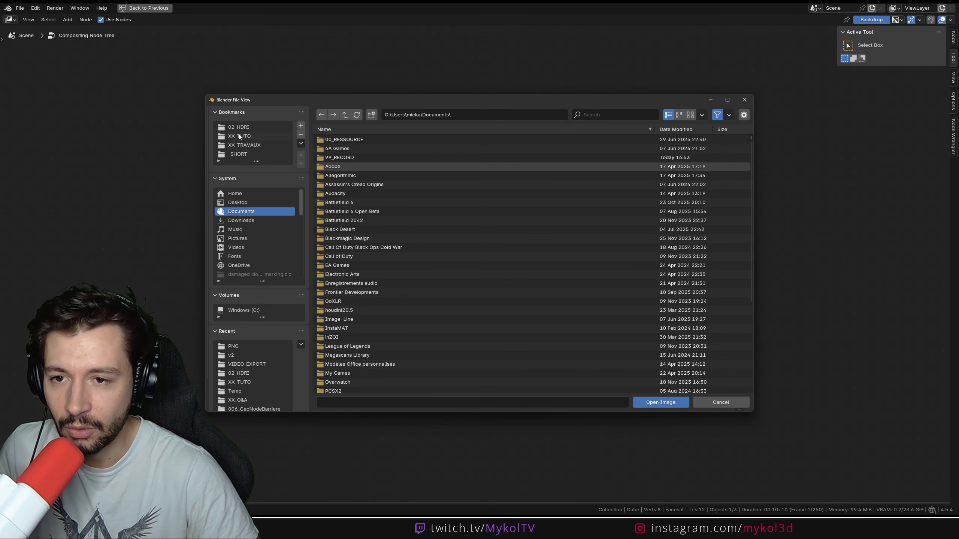
pyautogui.click(267, 203)
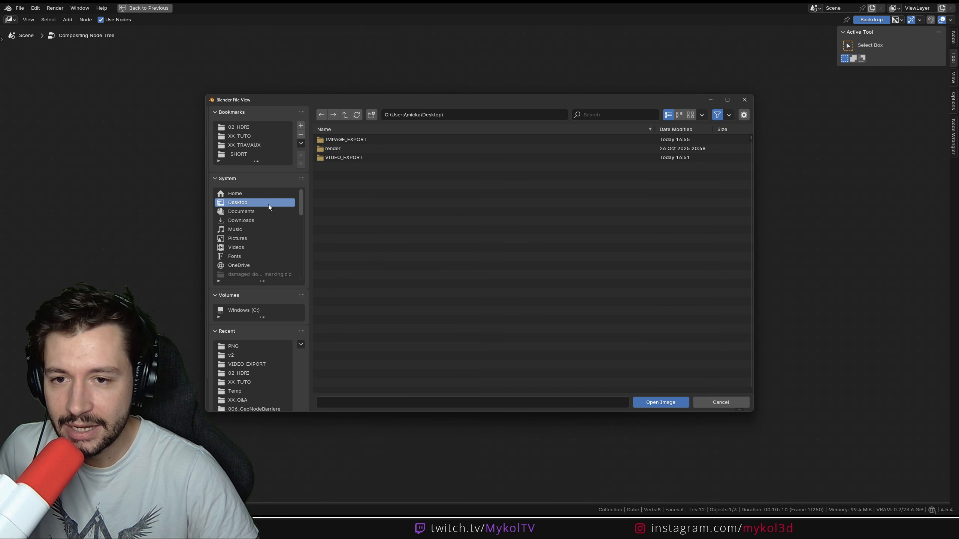
pyautogui.click(360, 139)
pyautogui.click(359, 140)
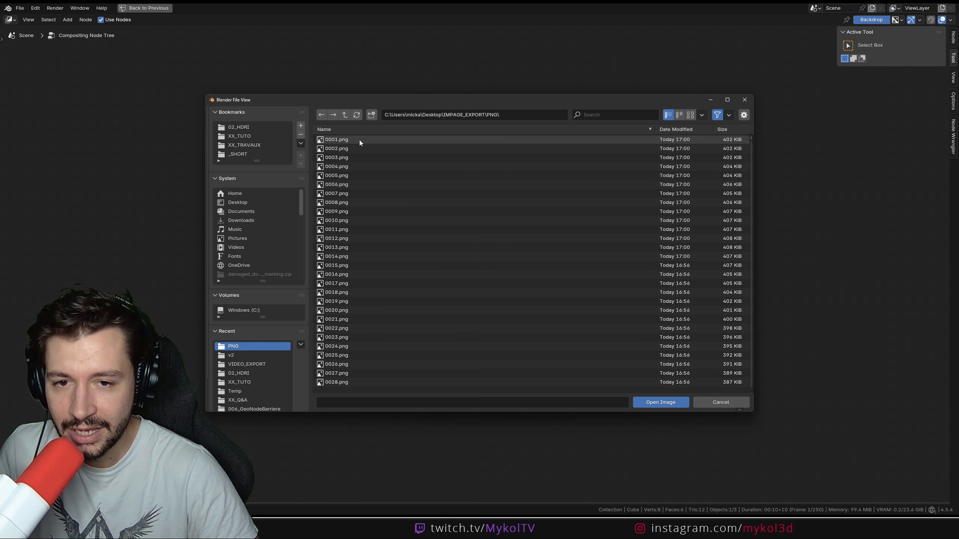
pyautogui.doubleClick(359, 139)
# Preview the alpha channel of 0001.png in the Viewer, and return the Viewer to its Image output.
pyautogui.moveTo(318, 206); pyautogui.dragTo(319, 201)
pyautogui.scroll(2, 491, 272)
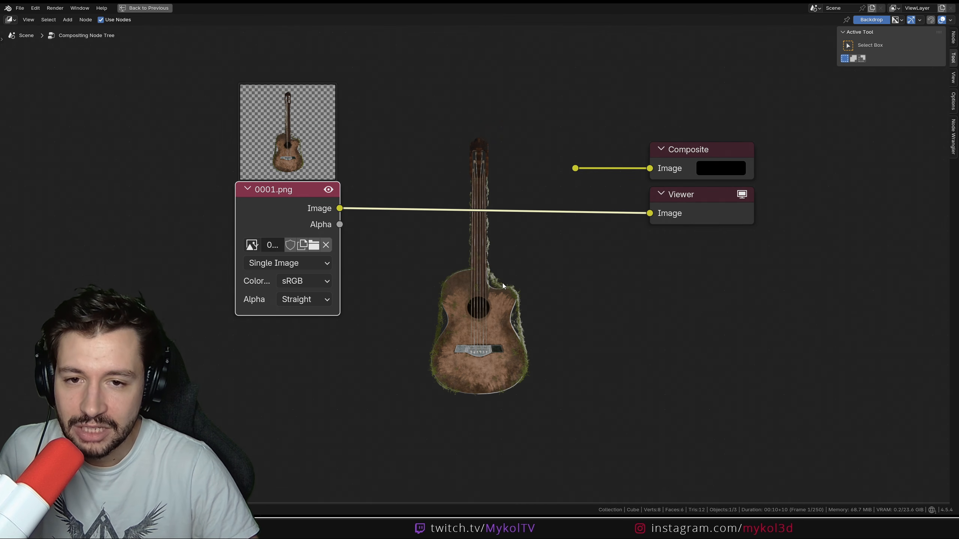
pyautogui.keyDown('ctrl'); pyautogui.keyDown('shift'); pyautogui.click(290, 190); pyautogui.keyUp('shift'); pyautogui.keyUp('ctrl')
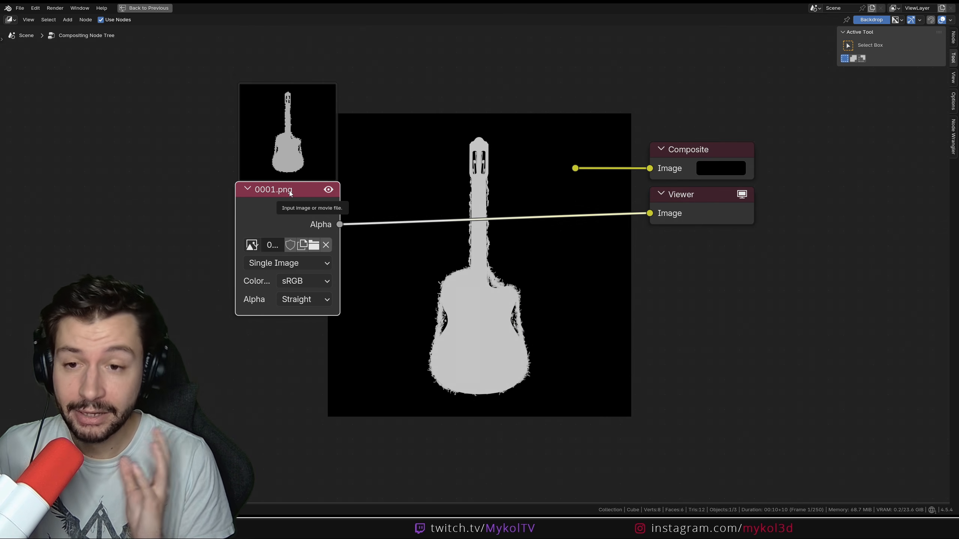
pyautogui.keyDown('ctrl'); pyautogui.keyDown('shift'); pyautogui.click(289, 191); pyautogui.keyUp('shift'); pyautogui.keyUp('ctrl')
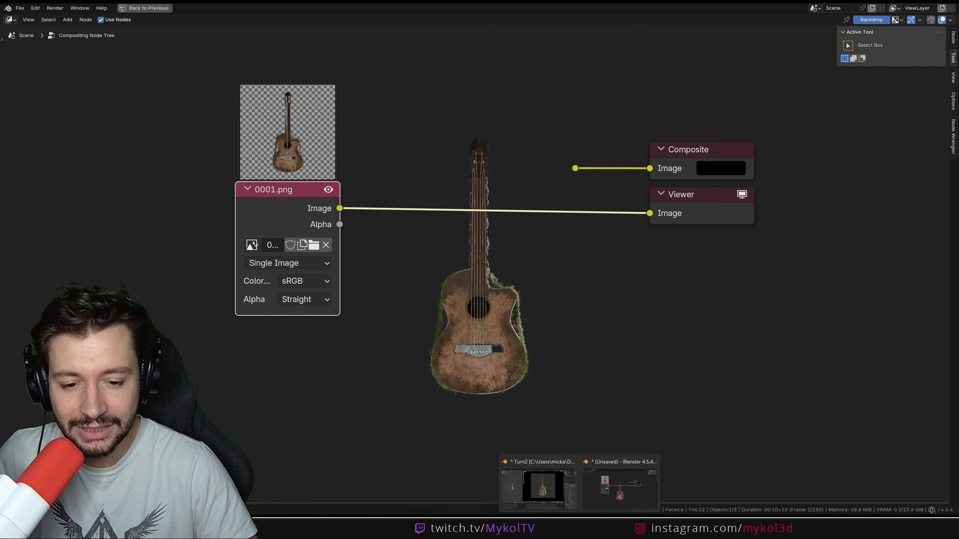
# Switch to the guitar project window and set the render output file format to OpenEXR.
pyautogui.click(558, 487)
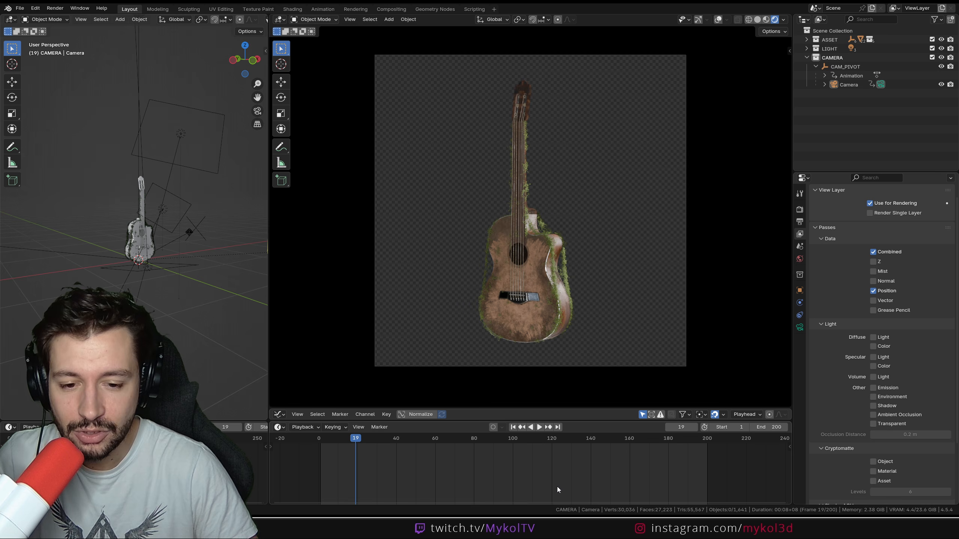
pyautogui.click(801, 223)
pyautogui.click(902, 399)
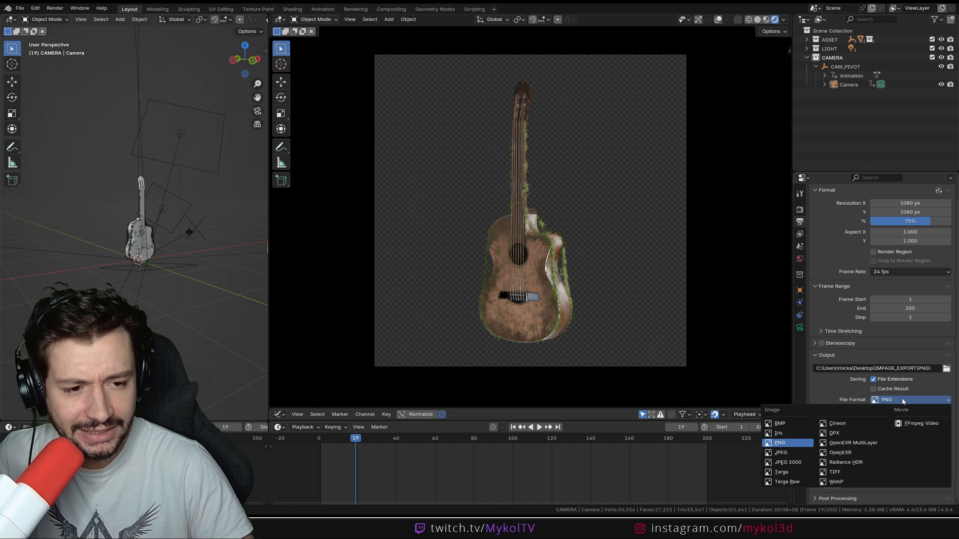
pyautogui.click(850, 453)
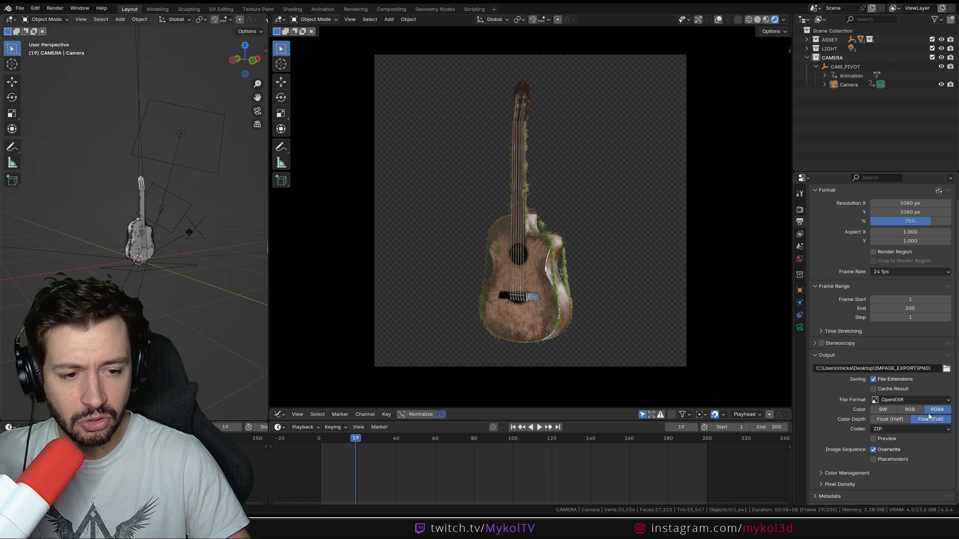
pyautogui.click(892, 430)
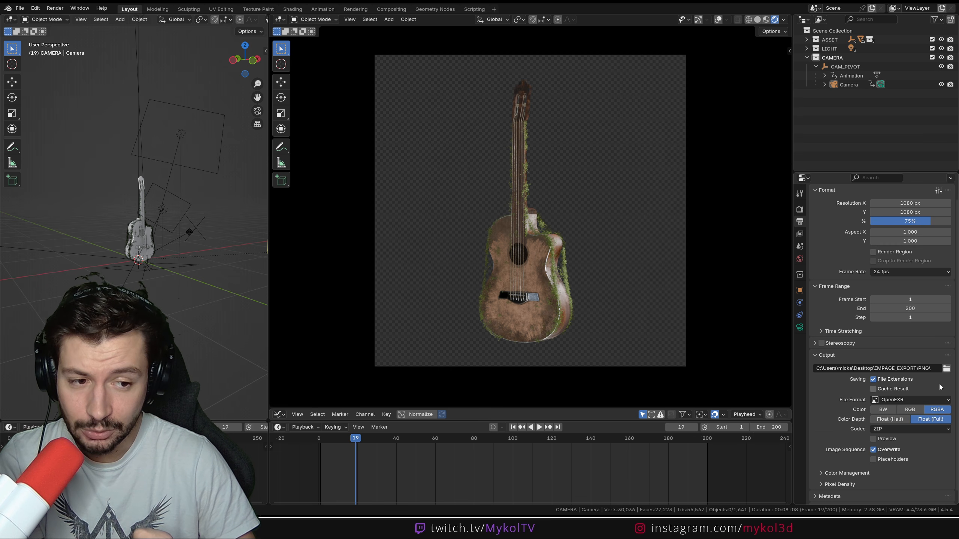
# Create a folder named EXR inside IMPAGE_EXPORT and set it as the render output path.
pyautogui.click(946, 369)
pyautogui.click(345, 114)
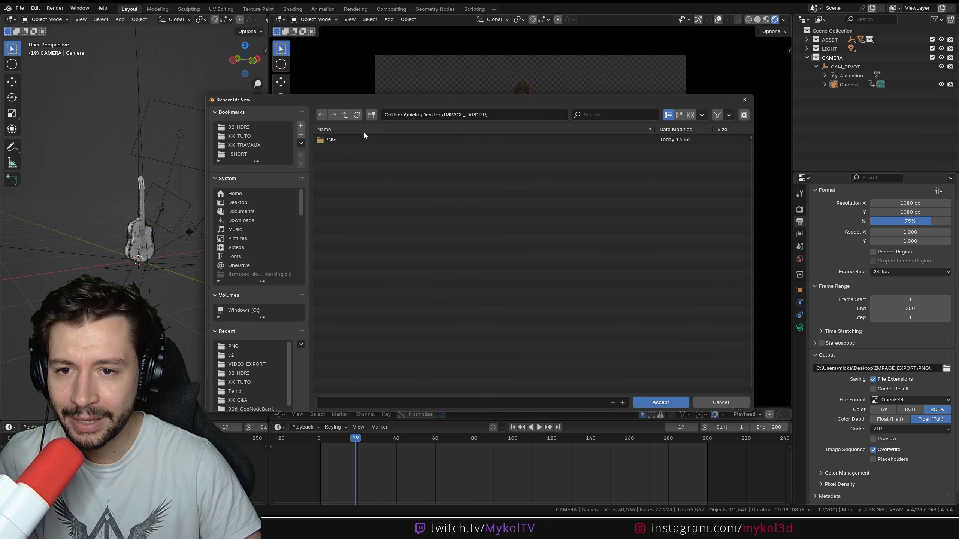
pyautogui.click(371, 114)
pyautogui.write('EXR')
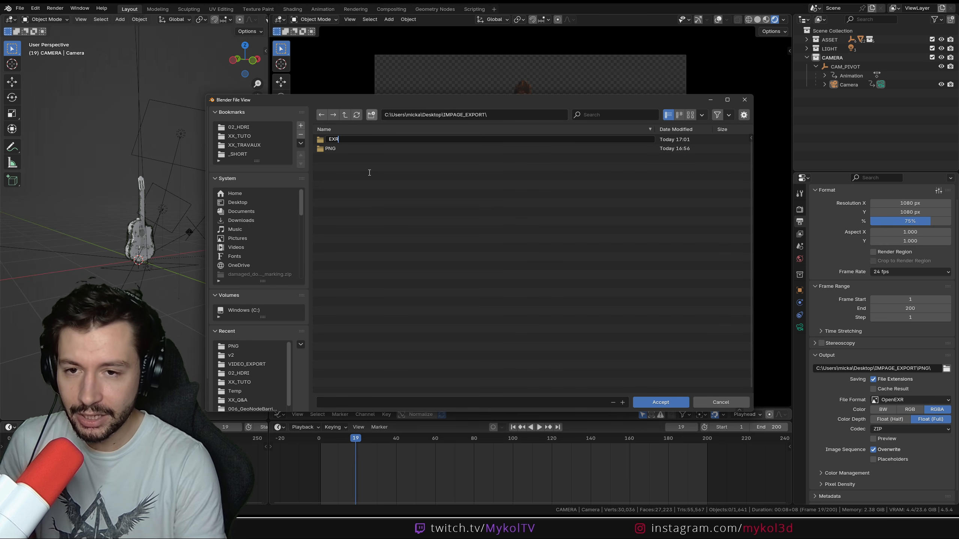
pyautogui.press('Return')
pyautogui.doubleClick(367, 140)
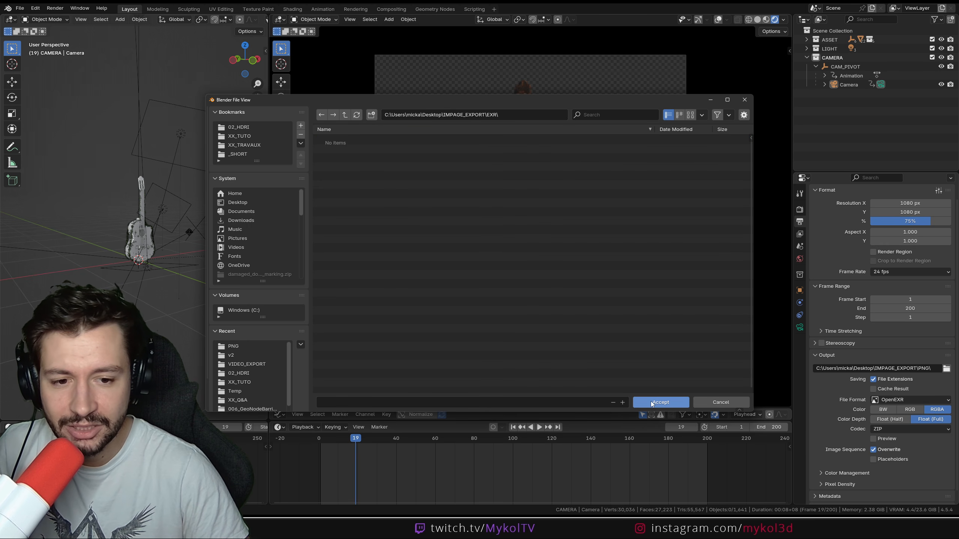
pyautogui.click(651, 402)
# Render the animation as an OpenEXR sequence and stop the render at frame 14.
pyautogui.click(801, 235)
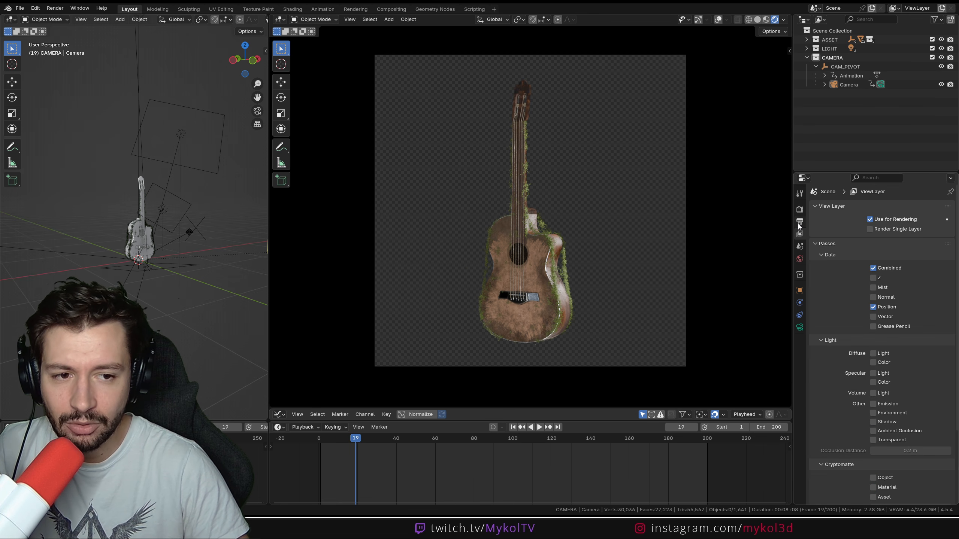
pyautogui.click(798, 223)
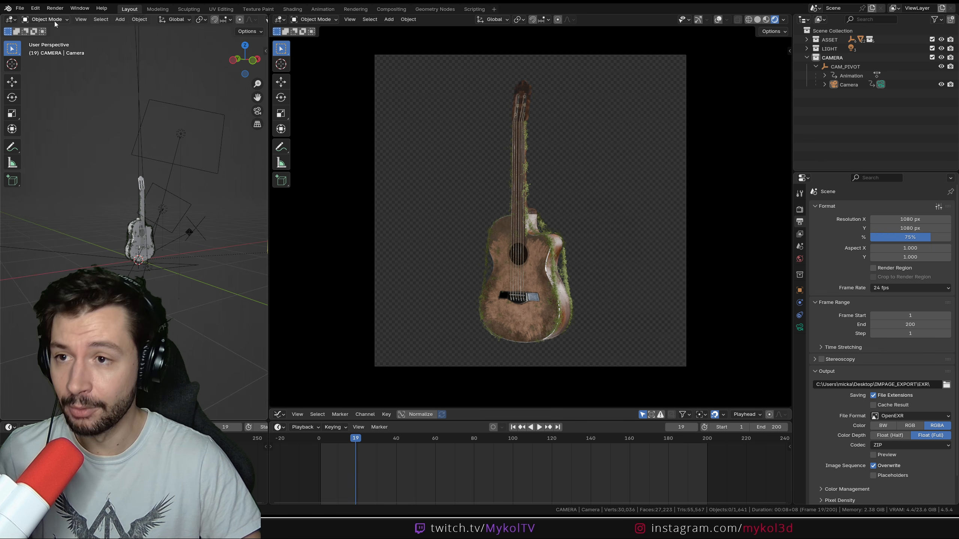
pyautogui.click(55, 8)
pyautogui.click(70, 31)
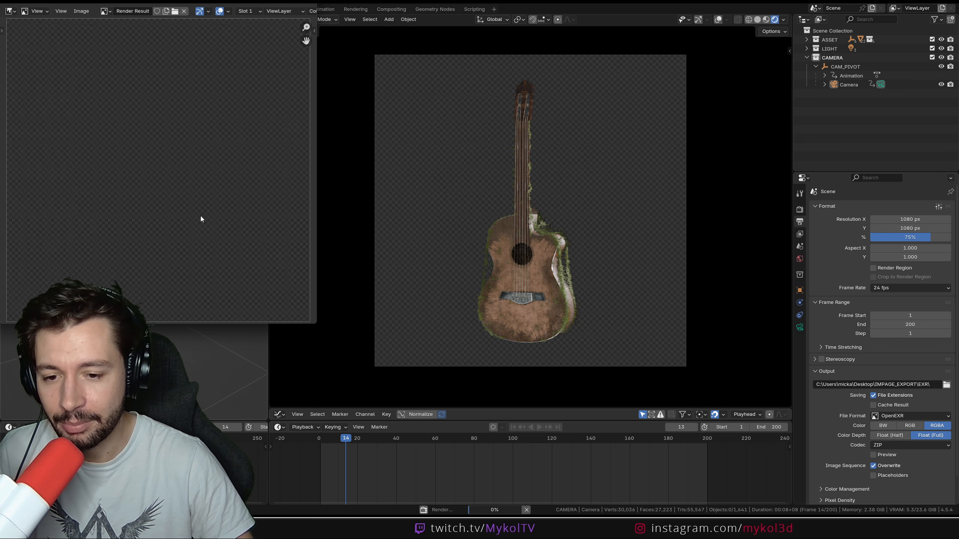
pyautogui.press('Escape')
# Switch back to the Compositor window and replace the Image node's file with 0001.exr from the EXR folder.
pyautogui.moveTo(579, 529)
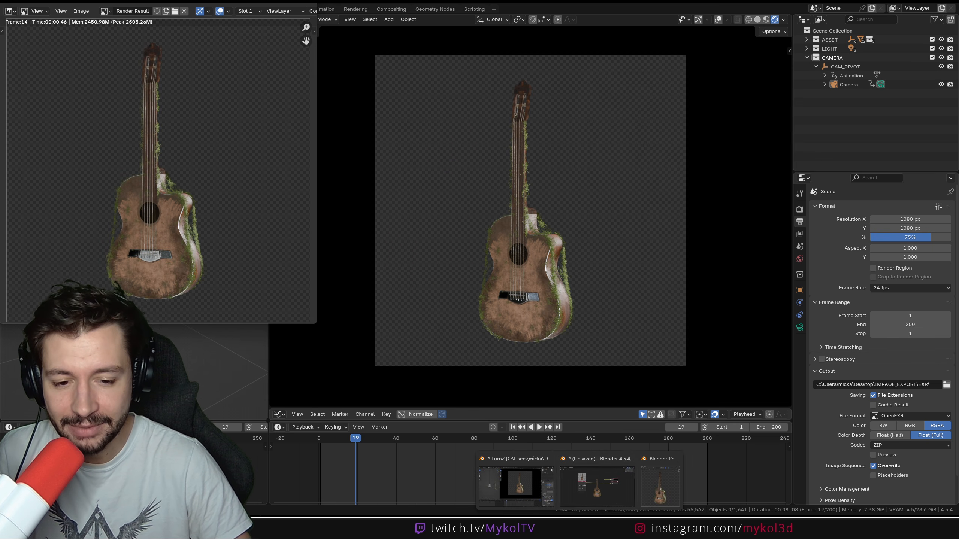
pyautogui.click(596, 485)
pyautogui.click(314, 245)
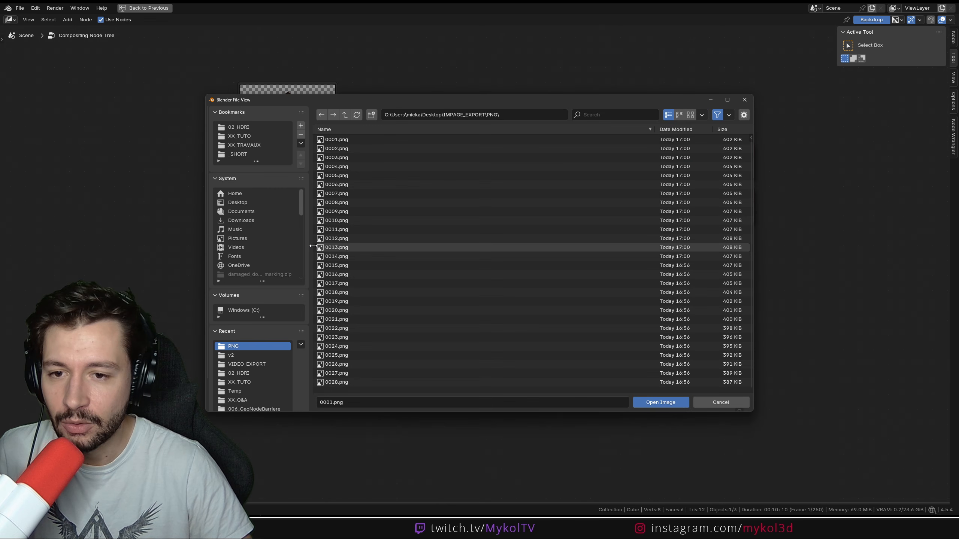
pyautogui.click(343, 117)
pyautogui.doubleClick(343, 140)
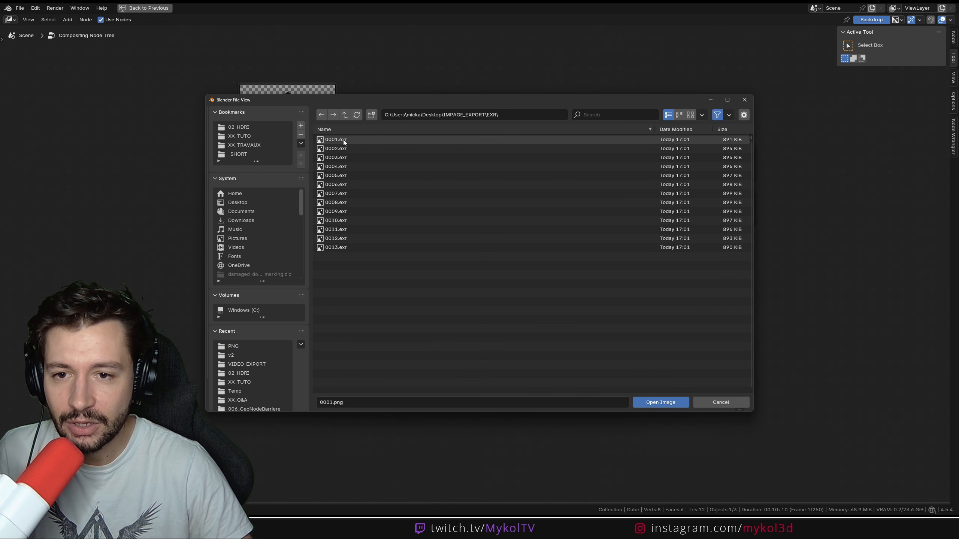
pyautogui.doubleClick(344, 139)
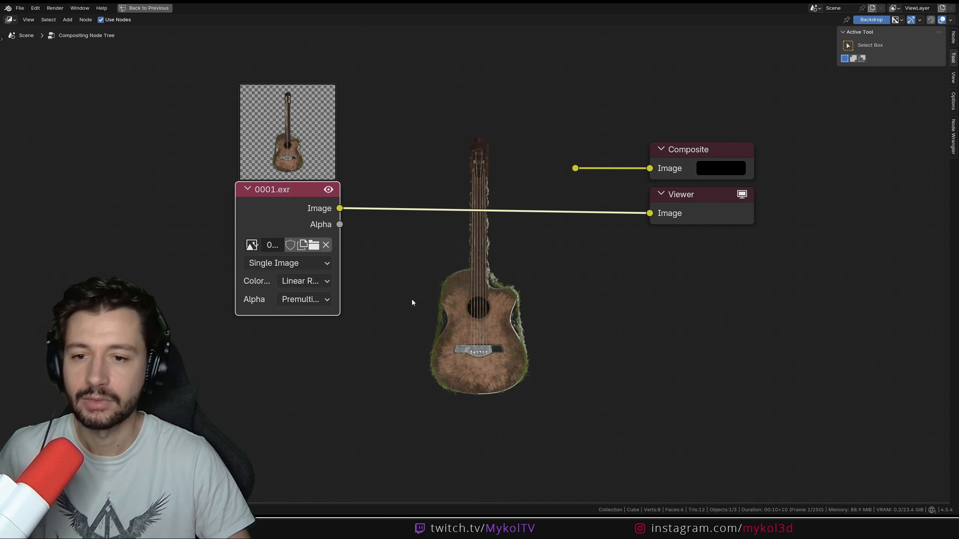
# Preview the alpha channel of 0001.exr in the Viewer, and return the Viewer to its Image output.
pyautogui.scroll(2, 389, 356)
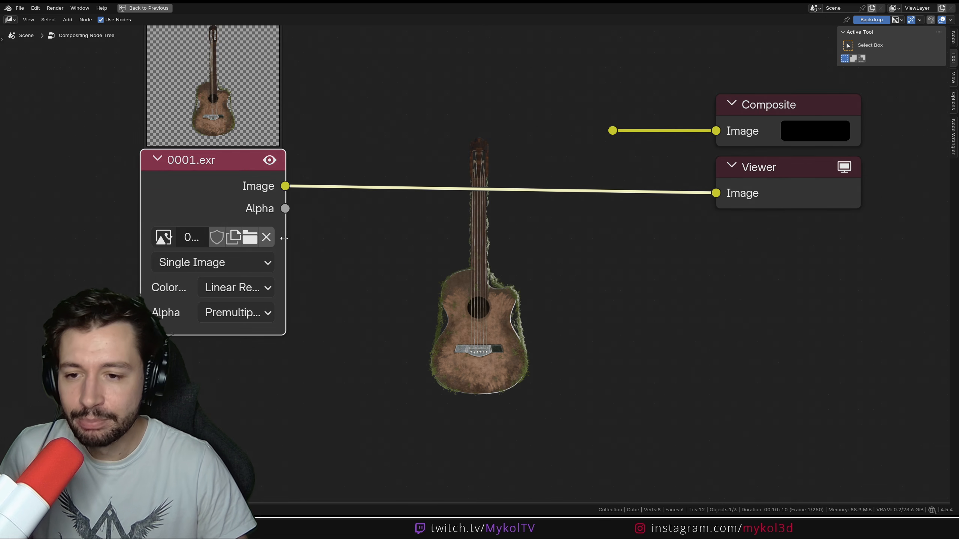
pyautogui.keyDown('ctrl'); pyautogui.keyDown('shift'); pyautogui.click(238, 172); pyautogui.keyUp('shift'); pyautogui.keyUp('ctrl')
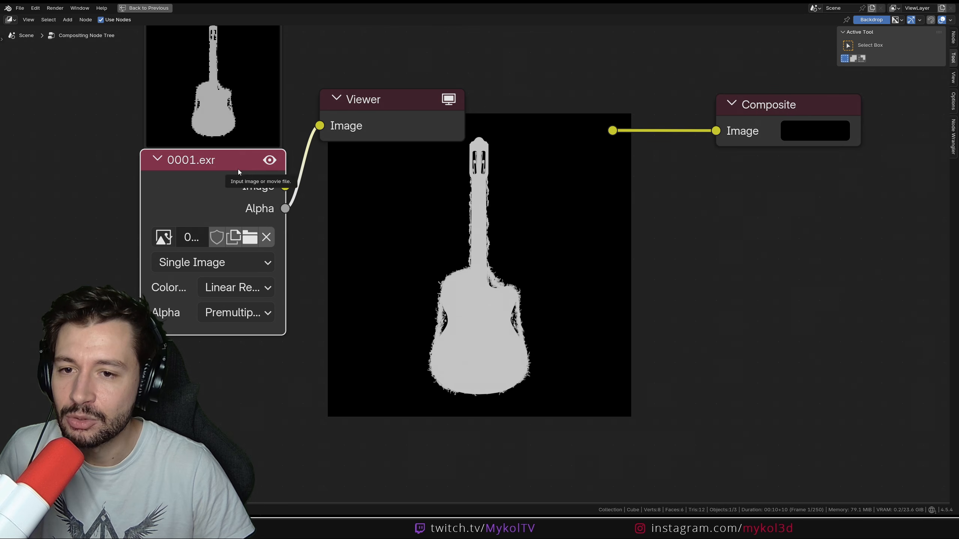
pyautogui.keyDown('ctrl'); pyautogui.keyDown('shift'); pyautogui.click(238, 172); pyautogui.keyUp('shift'); pyautogui.keyUp('ctrl')
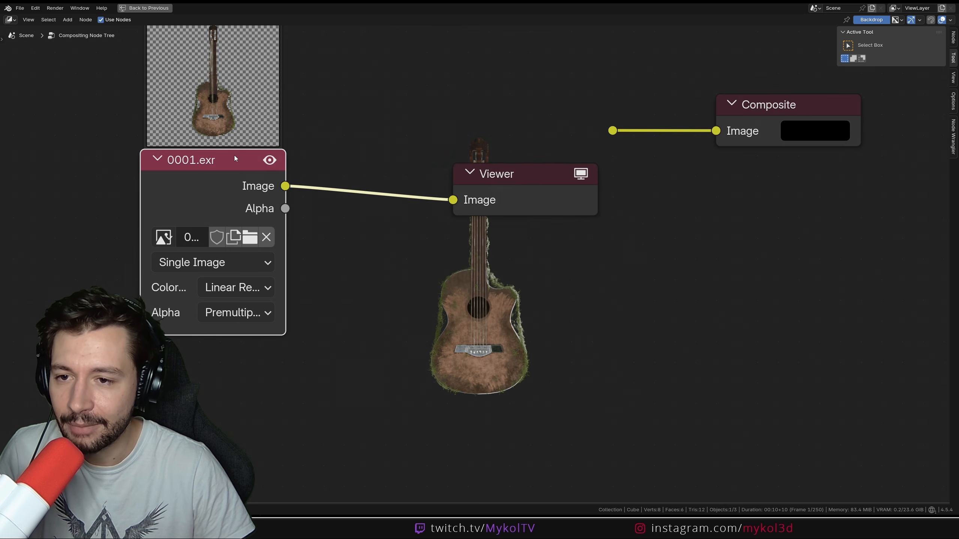
# Duplicate the 0001.exr node below the original and load 0001.png from the PNG folder into the copy.
pyautogui.hotkey('shift', 'd')
pyautogui.click(229, 368)
pyautogui.moveTo(346, 431); pyautogui.dragTo(458, 319, button='middle')
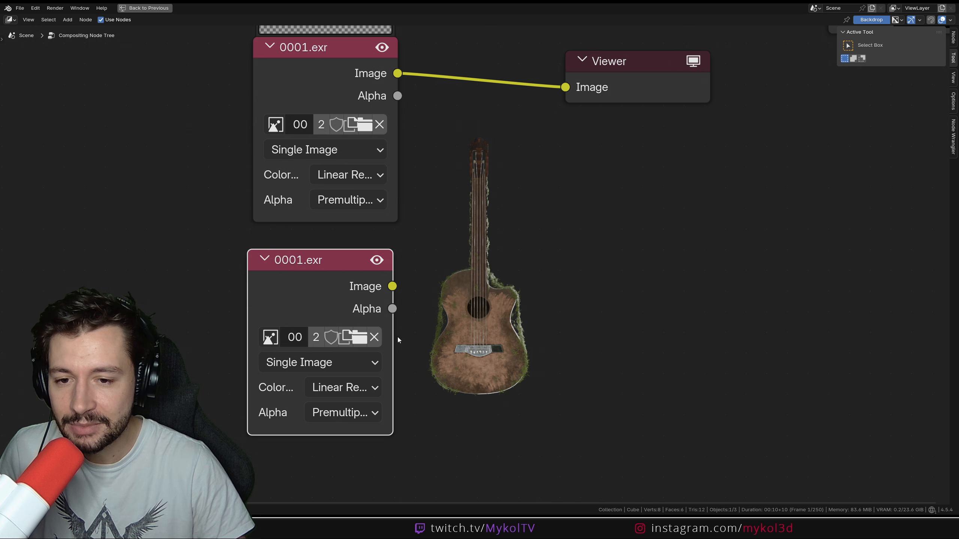
pyautogui.click(360, 338)
pyautogui.click(343, 115)
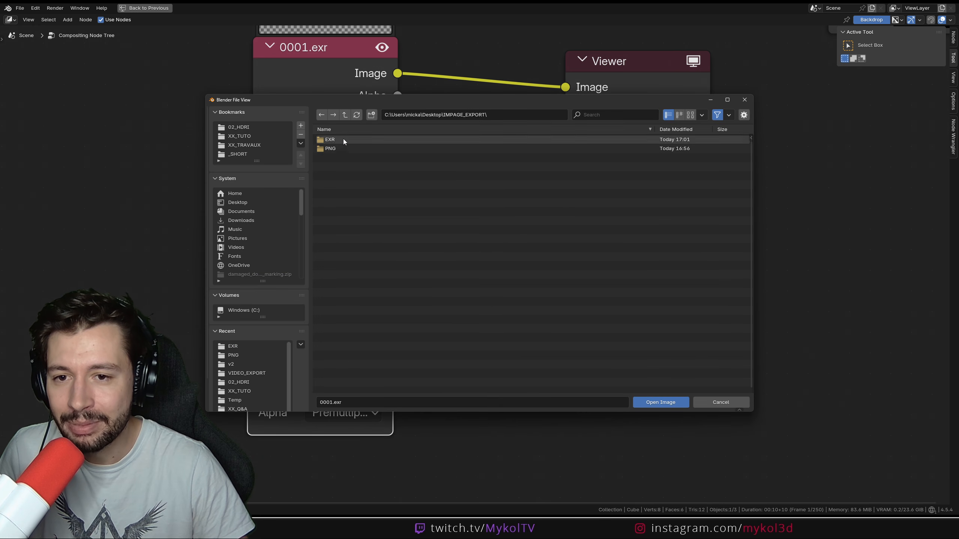
pyautogui.click(345, 147)
pyautogui.doubleClick(353, 139)
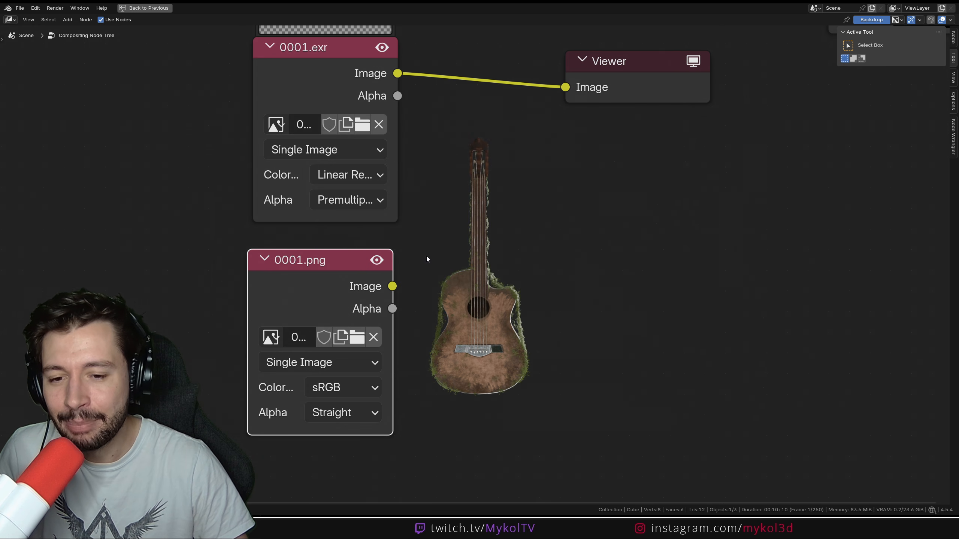
# Alternate the Viewer between the 0001.png and 0001.exr nodes to compare the two images.
pyautogui.keyDown('ctrl'); pyautogui.keyDown('shift'); pyautogui.click(337, 261); pyautogui.keyUp('shift'); pyautogui.keyUp('ctrl')
pyautogui.keyDown('ctrl'); pyautogui.keyDown('shift'); pyautogui.click(355, 87); pyautogui.keyUp('shift'); pyautogui.keyUp('ctrl')
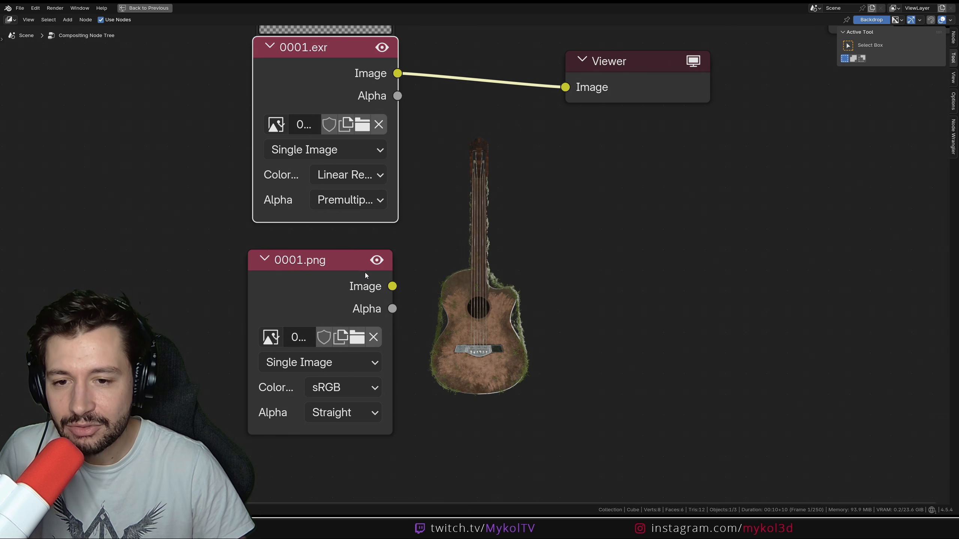
pyautogui.keyDown('ctrl'); pyautogui.keyDown('shift'); pyautogui.click(365, 274); pyautogui.keyUp('shift'); pyautogui.keyUp('ctrl')
pyautogui.keyDown('ctrl'); pyautogui.keyDown('shift'); pyautogui.click(357, 102); pyautogui.keyUp('shift'); pyautogui.keyUp('ctrl')
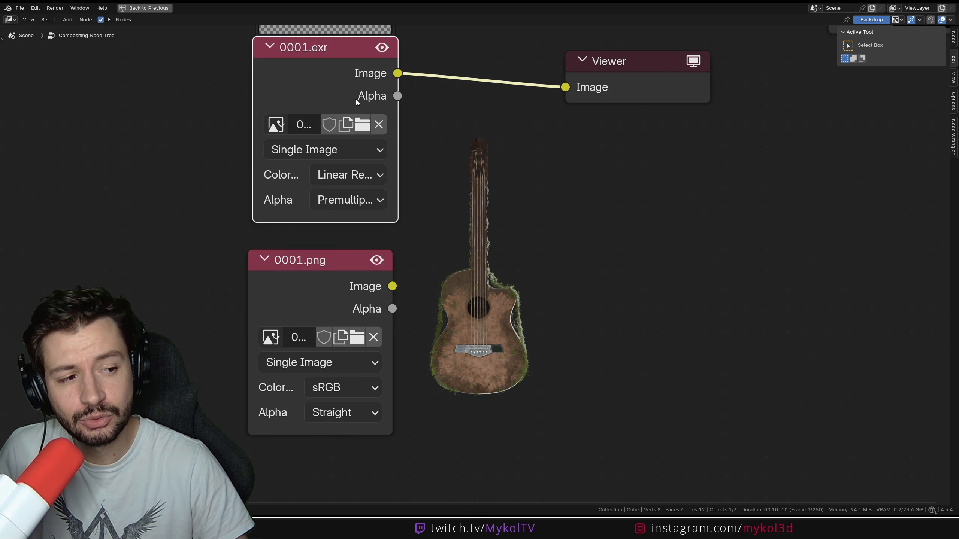
pyautogui.keyDown('ctrl'); pyautogui.keyDown('shift'); pyautogui.click(327, 262); pyautogui.keyUp('shift'); pyautogui.keyUp('ctrl')
pyautogui.keyDown('ctrl'); pyautogui.keyDown('shift'); pyautogui.click(327, 52); pyautogui.keyUp('shift'); pyautogui.keyUp('ctrl')
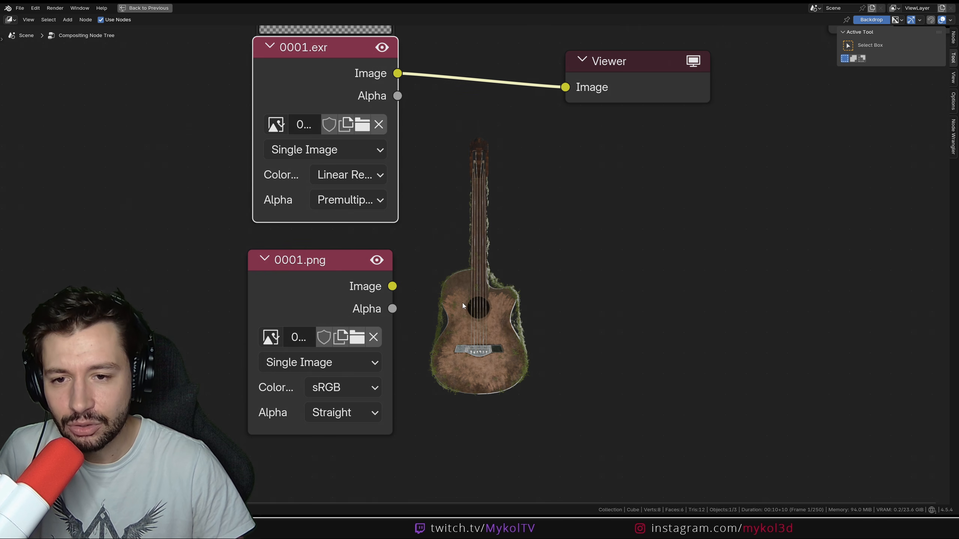
# Enlarge the backdrop image and compare the guitar's details between the PNG and EXR nodes in the Viewer.
pyautogui.press('v')
pyautogui.press('v')
pyautogui.hotkey('alt', 'v')
pyautogui.hotkey('alt', 'v')
pyautogui.hotkey('alt', 'v')
pyautogui.hotkey('alt', 'v')
pyautogui.hotkey('alt', 'v')
pyautogui.hotkey('alt', 'v')
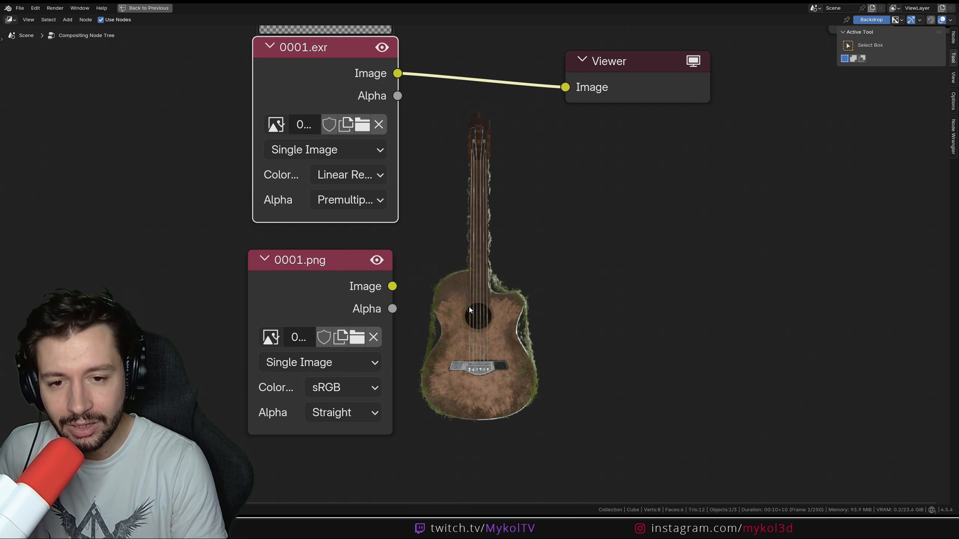
pyautogui.keyDown('ctrl'); pyautogui.keyDown('shift'); pyautogui.click(324, 261); pyautogui.keyUp('shift'); pyautogui.keyUp('ctrl')
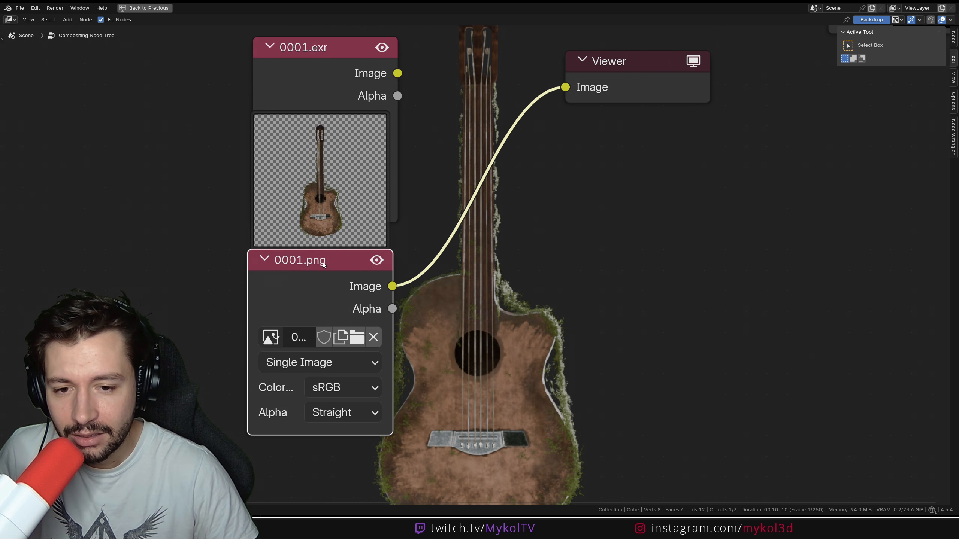
pyautogui.keyDown('ctrl'); pyautogui.keyDown('shift'); pyautogui.click(332, 54); pyautogui.keyUp('shift'); pyautogui.keyUp('ctrl')
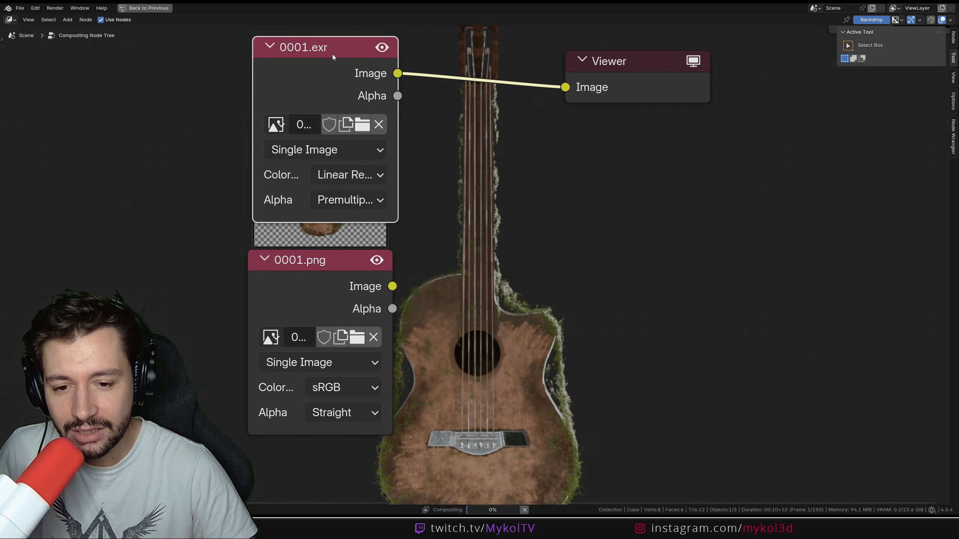
pyautogui.keyDown('ctrl'); pyautogui.keyDown('shift'); pyautogui.click(329, 268); pyautogui.keyUp('shift'); pyautogui.keyUp('ctrl')
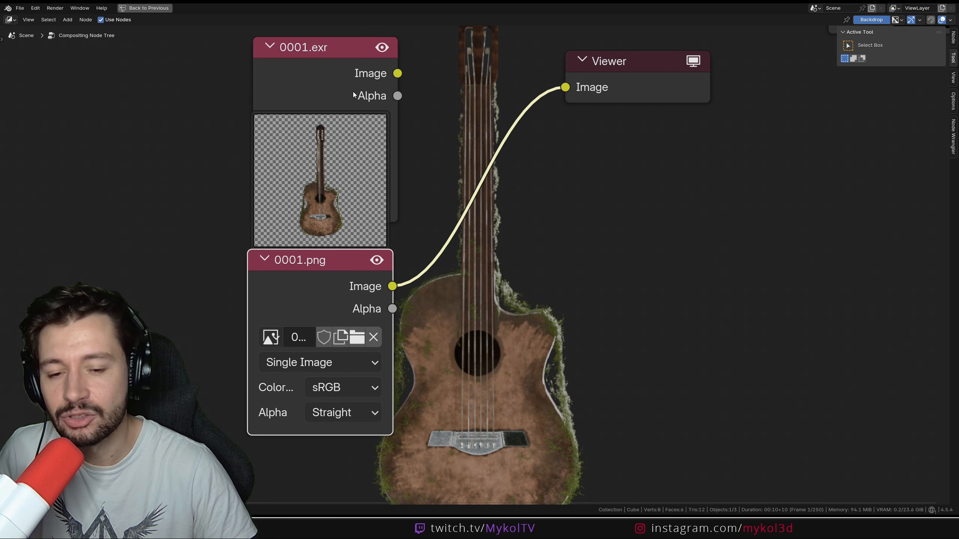
pyautogui.keyDown('ctrl'); pyautogui.keyDown('shift'); pyautogui.click(348, 55); pyautogui.keyUp('shift'); pyautogui.keyUp('ctrl')
pyautogui.keyDown('ctrl'); pyautogui.keyDown('shift'); pyautogui.click(327, 274); pyautogui.keyUp('shift'); pyautogui.keyUp('ctrl')
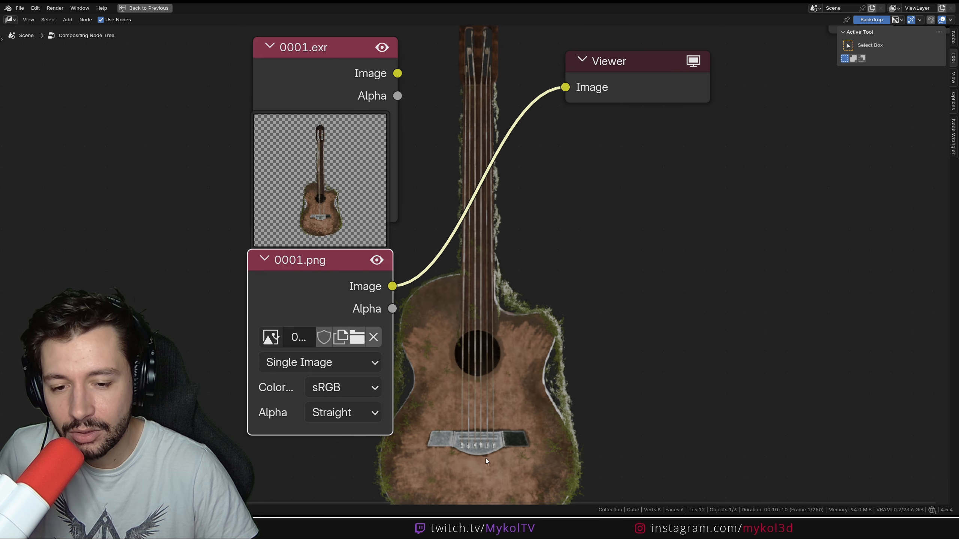
pyautogui.keyDown('ctrl'); pyautogui.keyDown('shift'); pyautogui.click(322, 61); pyautogui.keyUp('shift'); pyautogui.keyUp('ctrl')
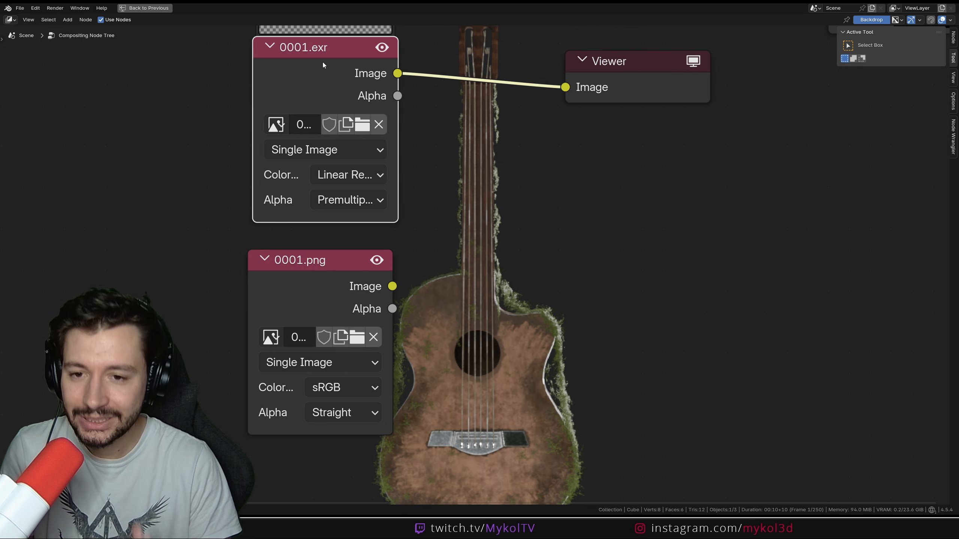
# Delete the 0001.png node from the compositing node tree.
pyautogui.click(304, 260)
pyautogui.press('x')
pyautogui.moveTo(466, 182); pyautogui.dragTo(503, 266, button='middle')
# Set the 0001.exr node's source to Image Sequence with 10 frames, and play the animation in the backdrop.
pyautogui.click(325, 268)
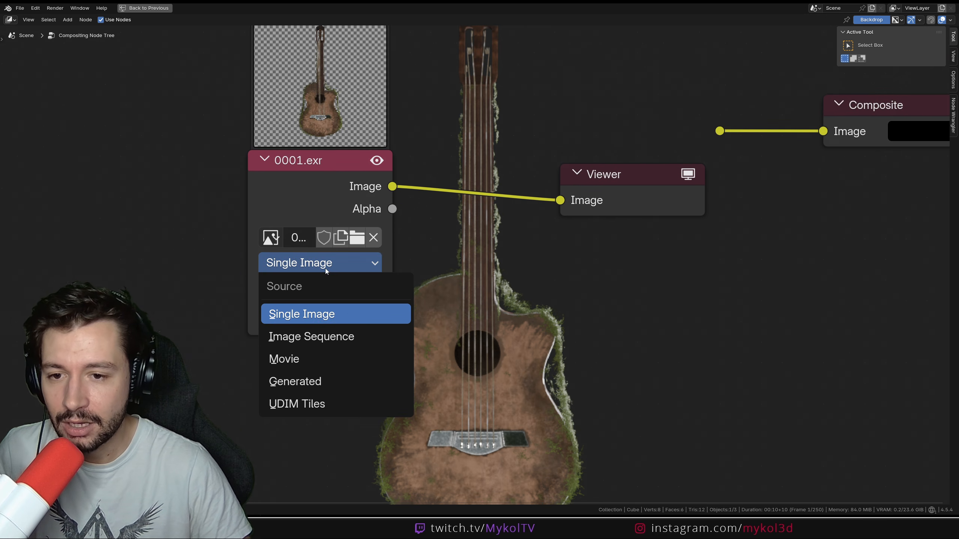
pyautogui.click(322, 340)
pyautogui.click(322, 317)
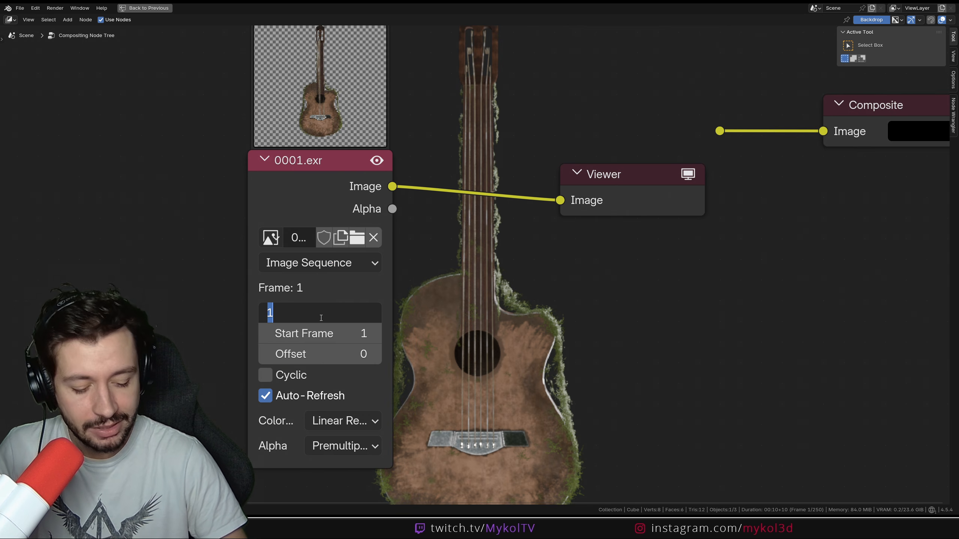
pyautogui.write('10')
pyautogui.press('Return')
pyautogui.scroll(-2, 473, 265)
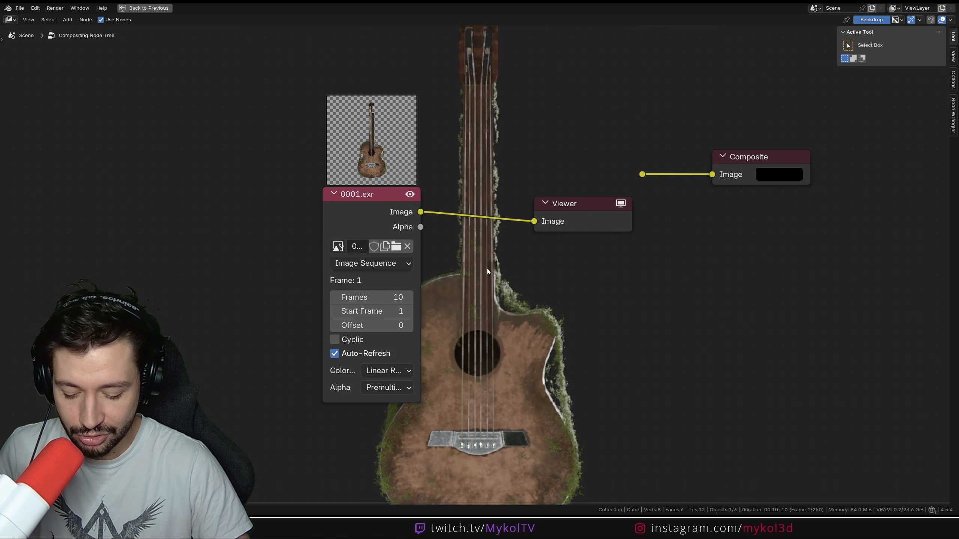
pyautogui.press('space')
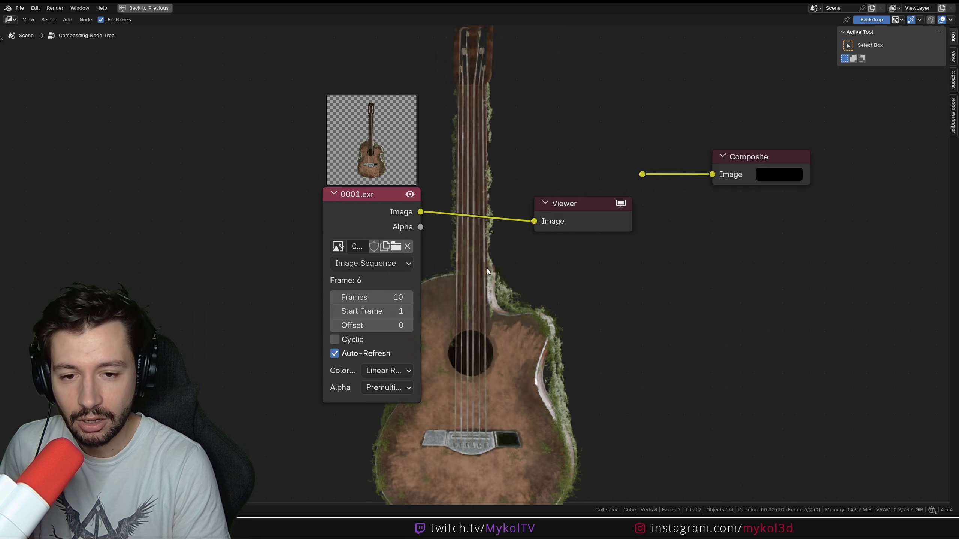
# Shrink the backdrop image and move the Viewer and 0001.exr nodes apart so they clear the guitar.
pyautogui.press('v')
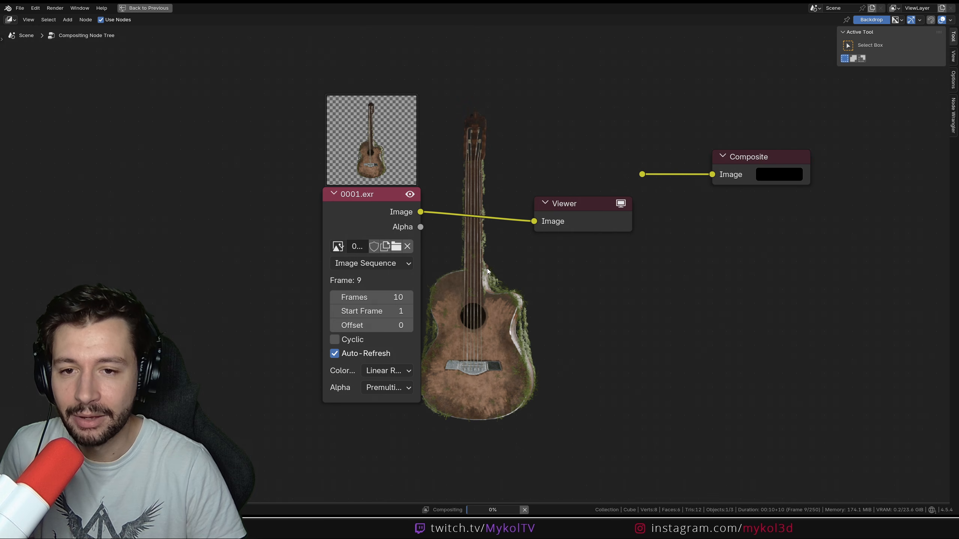
pyautogui.moveTo(602, 207); pyautogui.dragTo(806, 275)
pyautogui.moveTo(358, 234); pyautogui.dragTo(241, 184)
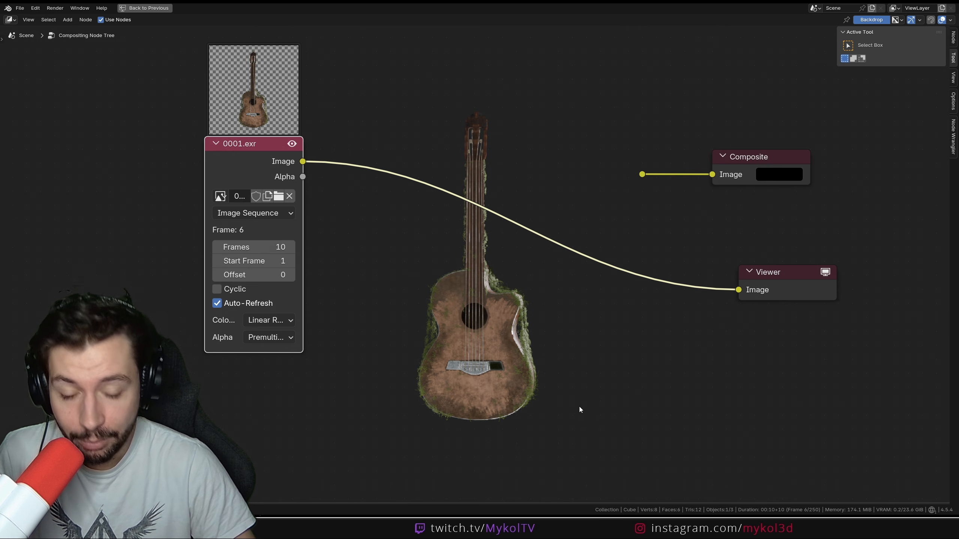
# Switch to the Turn2 Blender file and set the output file format to OpenEXR MultiLayer.
pyautogui.moveTo(579, 529)
pyautogui.click(533, 486)
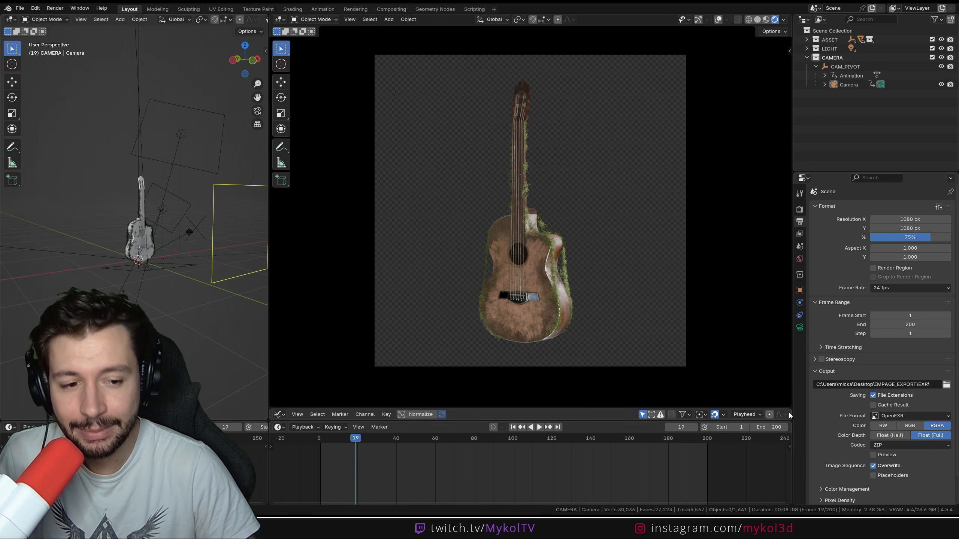
pyautogui.click(906, 416)
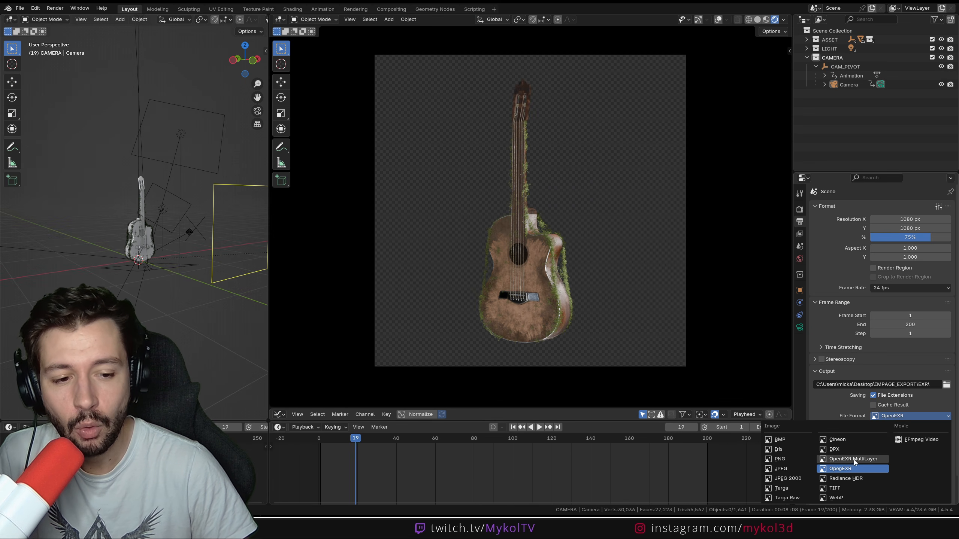
pyautogui.click(871, 460)
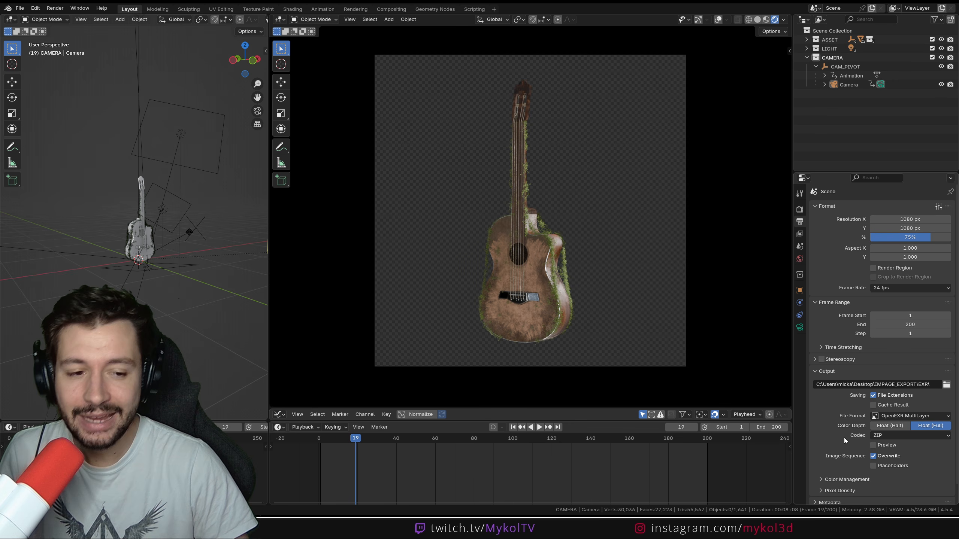
pyautogui.click(914, 416)
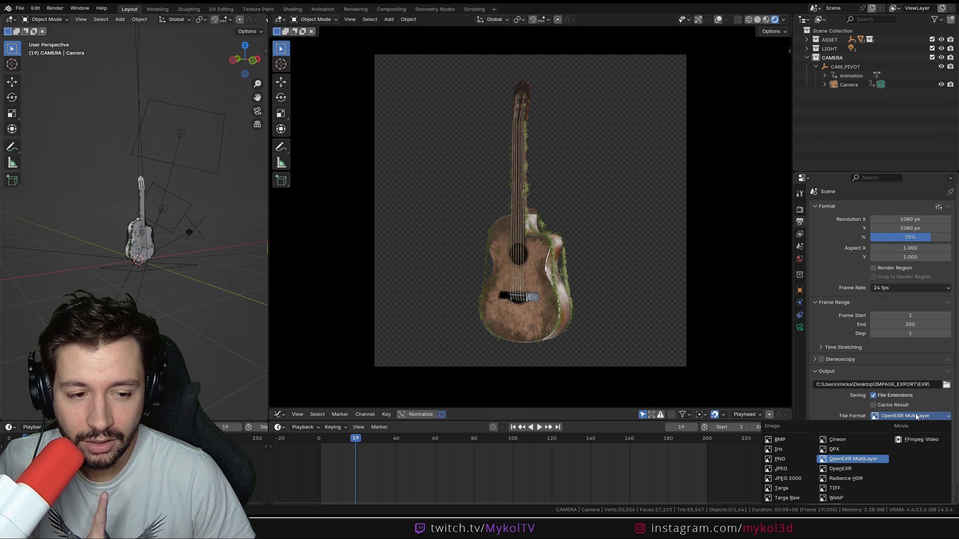
pyautogui.click(863, 460)
# Enable the view layer's Z, Normal and Vector data passes, plus the Object and Material Cryptomatte passes.
pyautogui.click(801, 234)
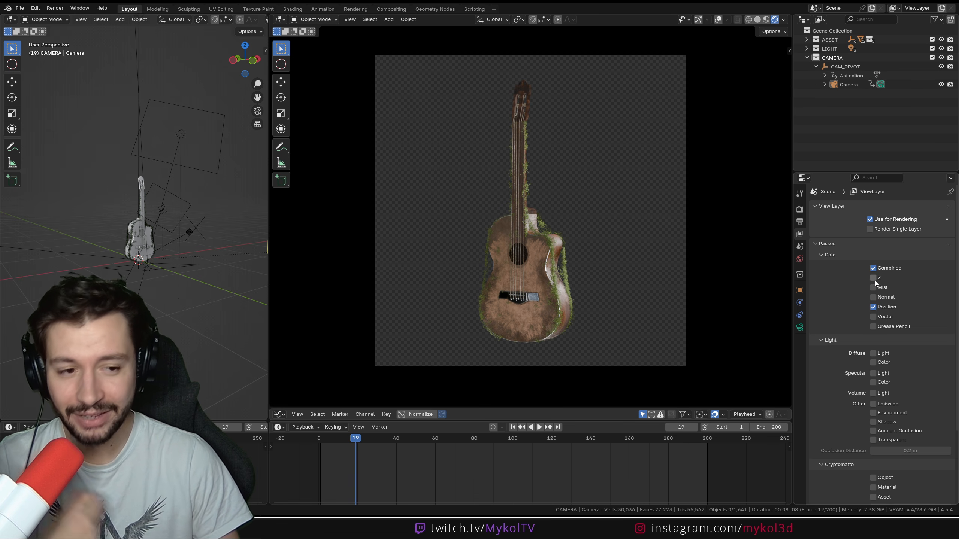
pyautogui.click(873, 318)
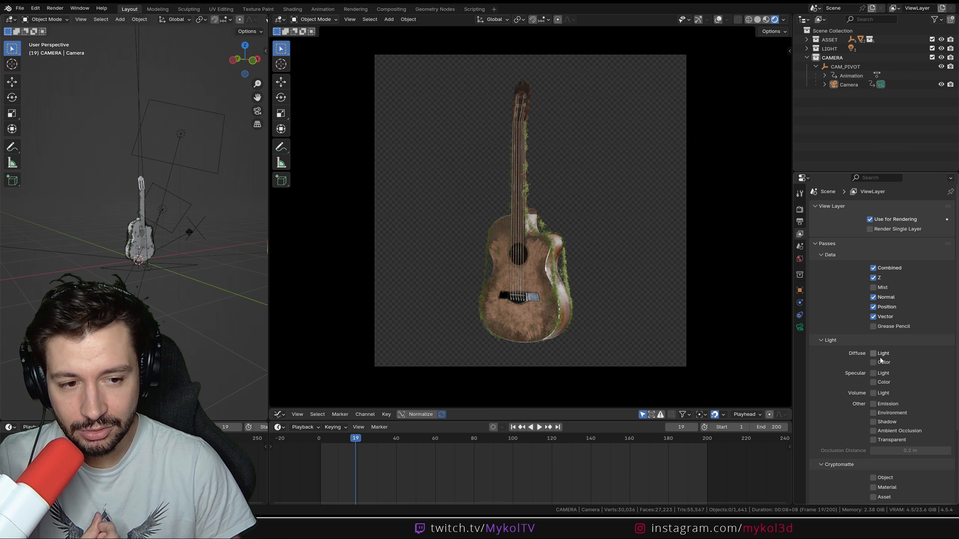
pyautogui.click(872, 478)
pyautogui.scroll(-4, 857, 435)
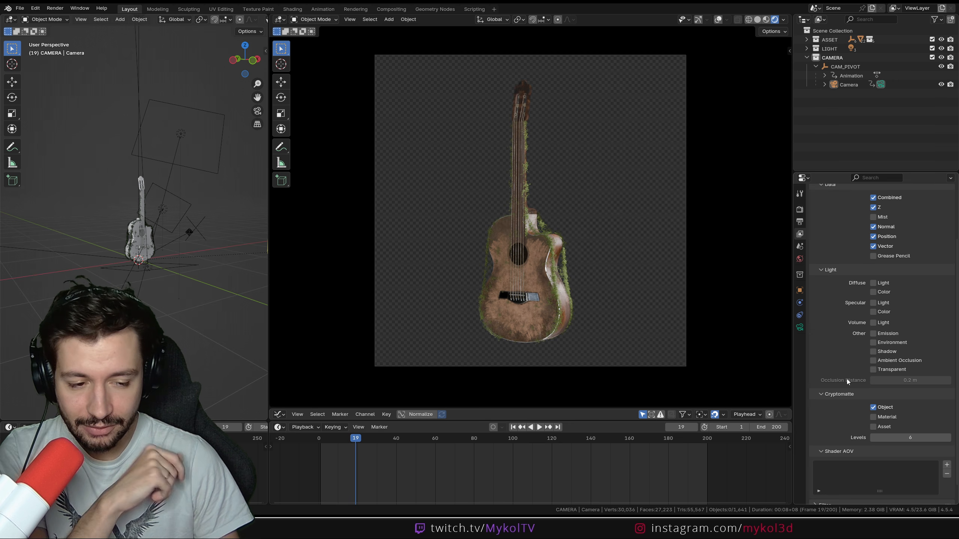
pyautogui.click(879, 418)
pyautogui.scroll(4, 878, 429)
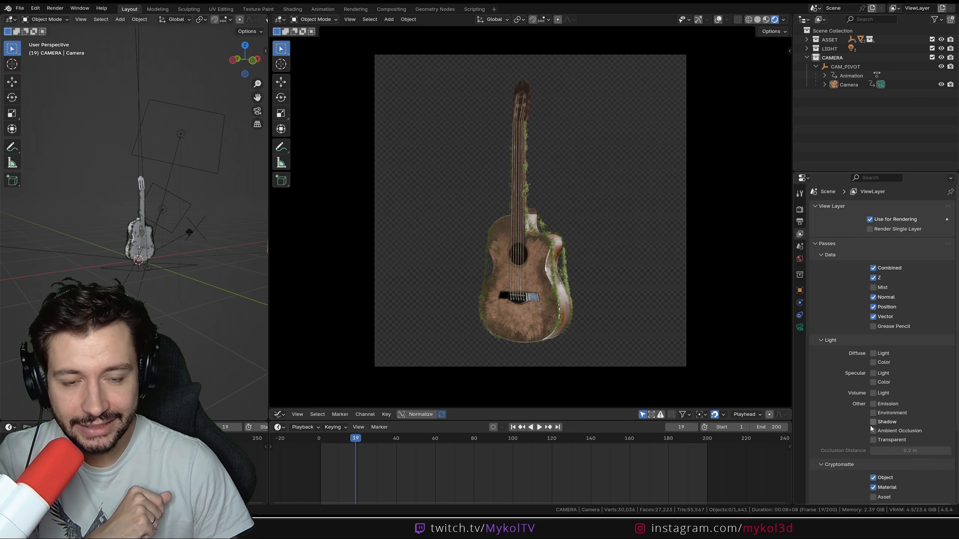
# Create an EXR_MULTI folder inside IMPAGE_EXPORT and set it as the render output path.
pyautogui.click(800, 222)
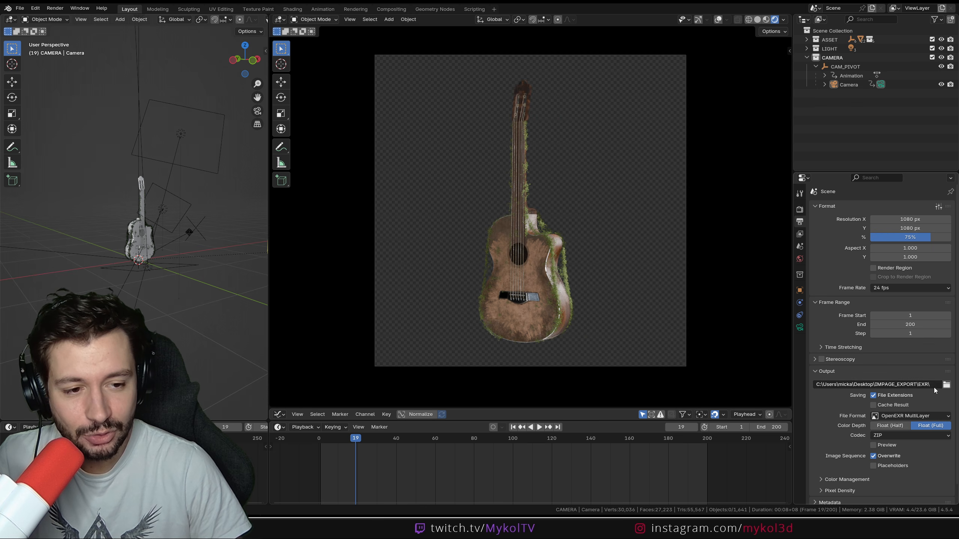
pyautogui.click(946, 385)
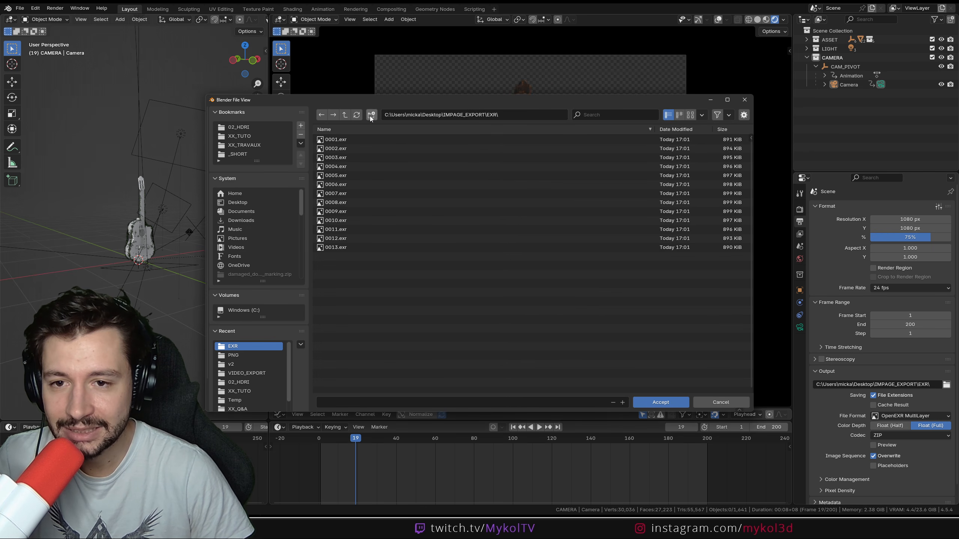
pyautogui.click(345, 114)
pyautogui.click(371, 115)
pyautogui.write('E')
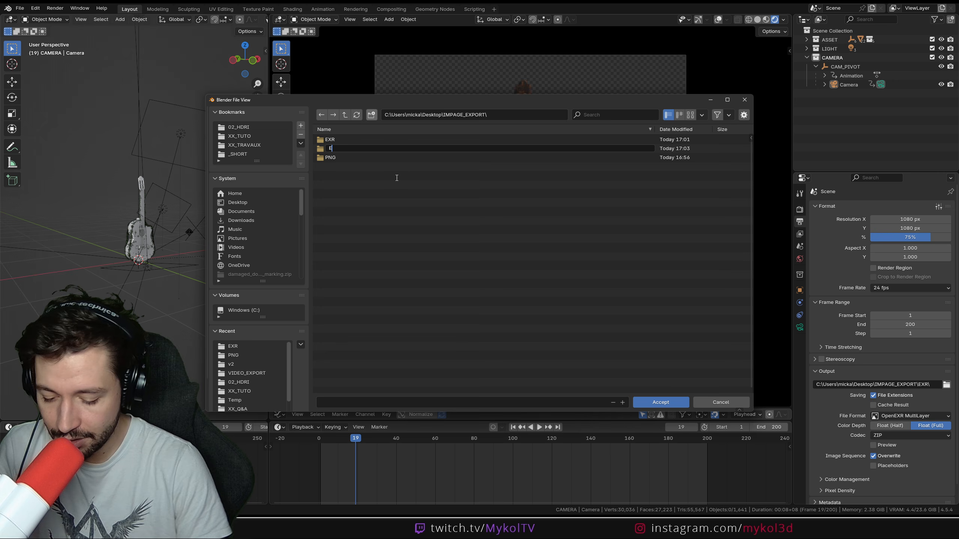
pyautogui.write('XR_MULTI')
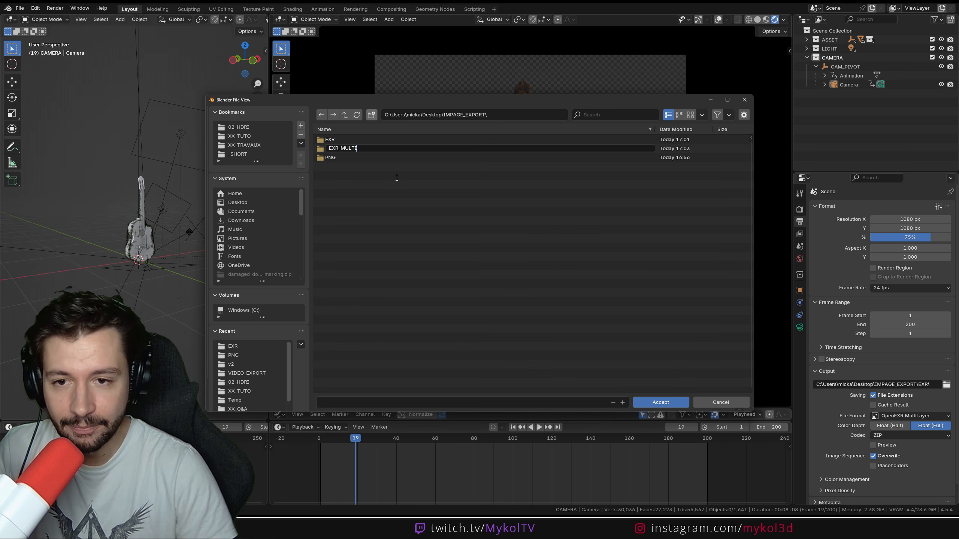
pyautogui.press('Return')
pyautogui.doubleClick(371, 148)
pyautogui.click(666, 401)
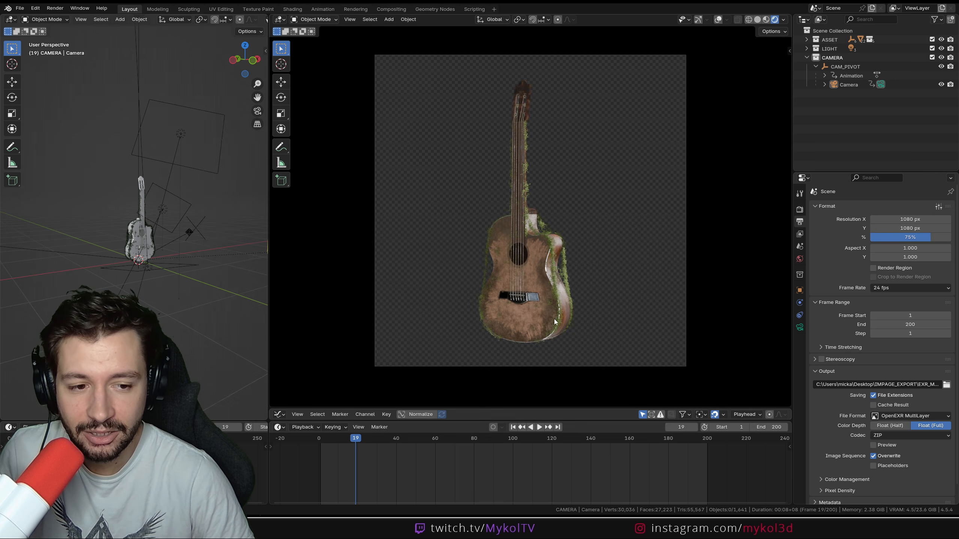
# Render the guitar animation and move the render window away from the screen's corner.
pyautogui.click(58, 11)
pyautogui.click(71, 28)
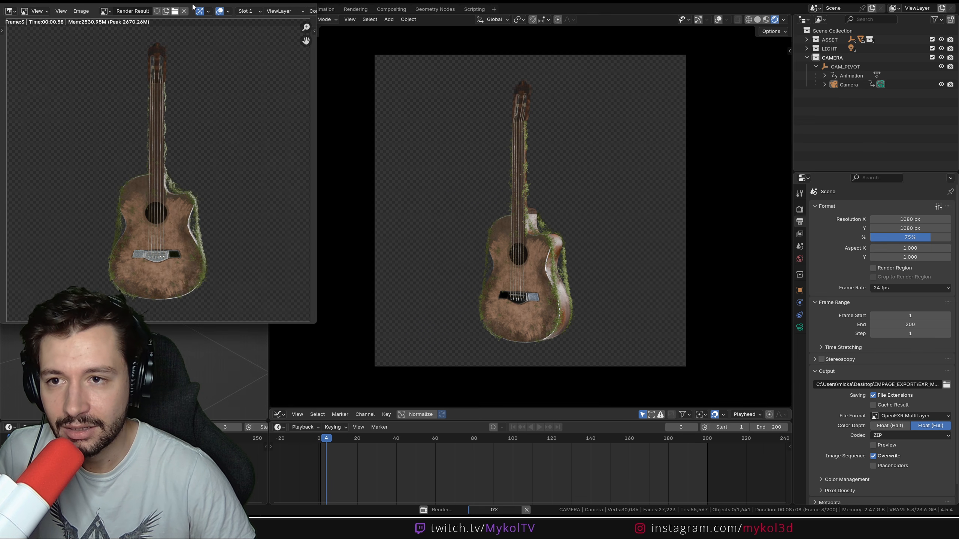
pyautogui.moveTo(212, 3); pyautogui.dragTo(402, 62)
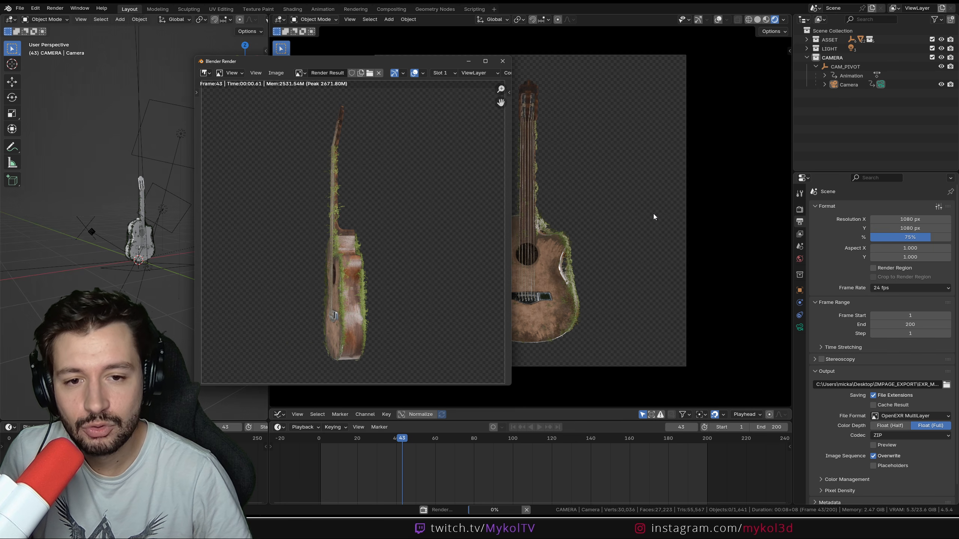
pyautogui.click(629, 194)
# Switch to the unsaved compositing file and shift the nodes and backdrop guitar aside to free an empty area.
pyautogui.keyDown('shift'); pyautogui.moveTo(533, 167); pyautogui.dragTo(496, 216, button='middle'); pyautogui.keyUp('shift')
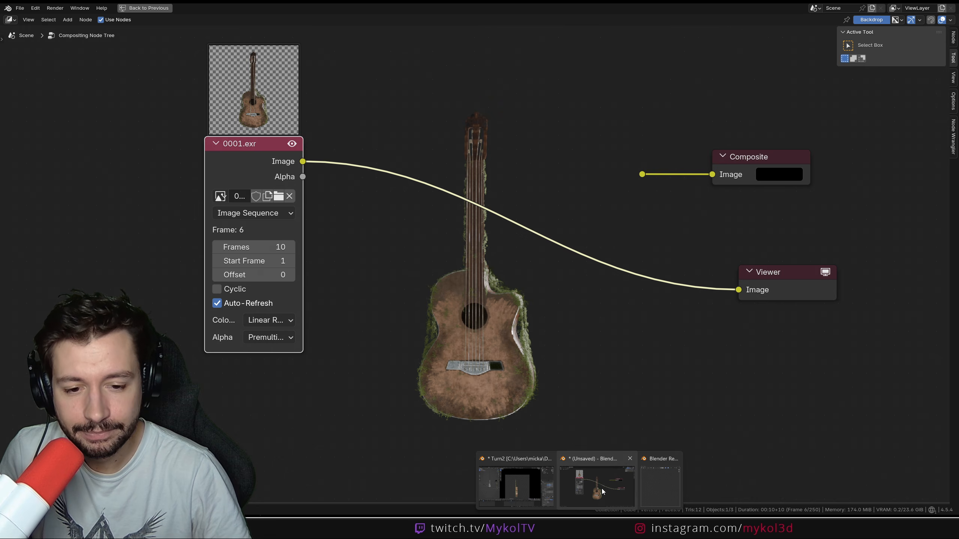
pyautogui.scroll(-2, 454, 180)
pyautogui.moveTo(454, 180); pyautogui.dragTo(504, 463, button='middle')
pyautogui.scroll(-2, 315, 222)
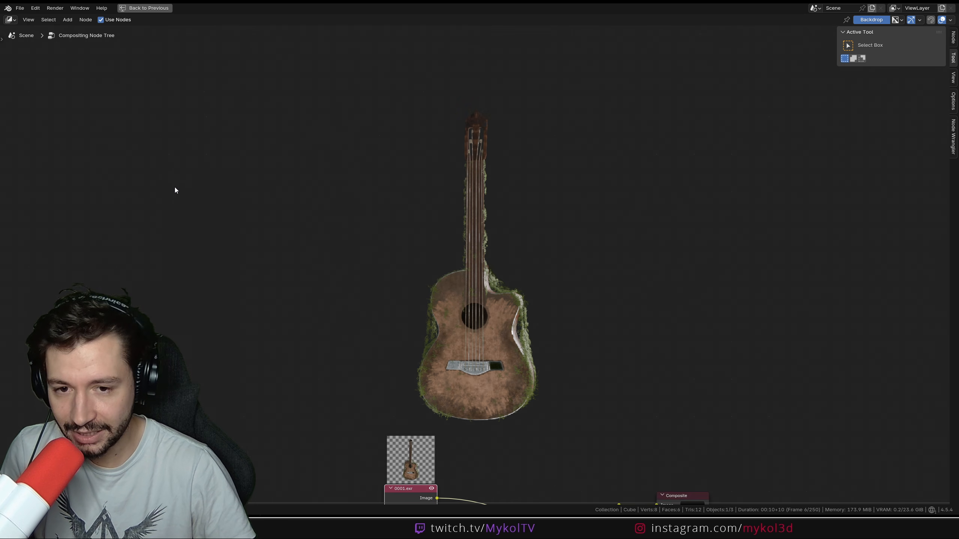
pyautogui.keyDown('alt'); pyautogui.moveTo(176, 191); pyautogui.dragTo(267, 245, button='middle'); pyautogui.keyUp('alt')
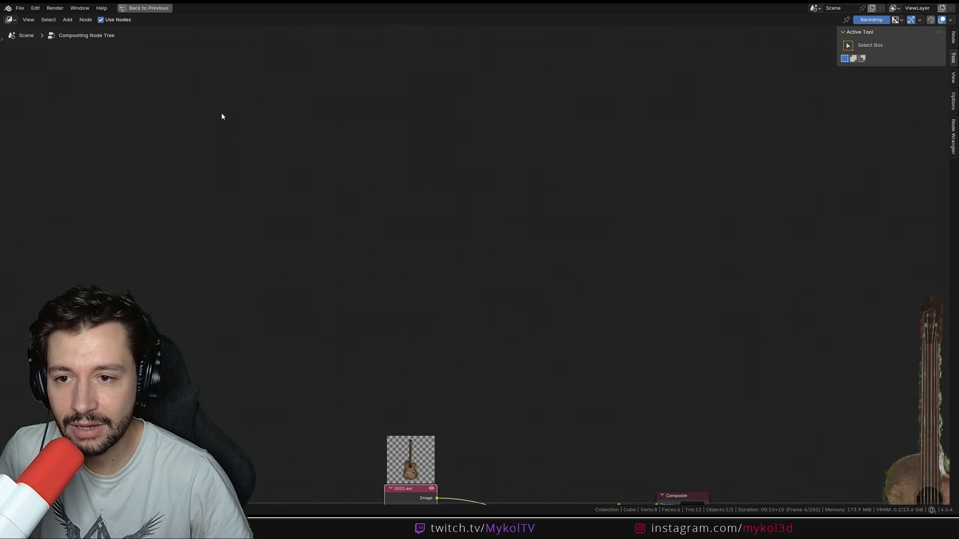
# Annotate the empty area with a box labelled ASSET and an arrow leading out of its far side.
pyautogui.moveTo(221, 110)
pyautogui.mouseDown()
pyautogui.moveTo(228, 150)
pyautogui.moveTo(357, 93)
pyautogui.moveTo(216, 91)
pyautogui.mouseUp()
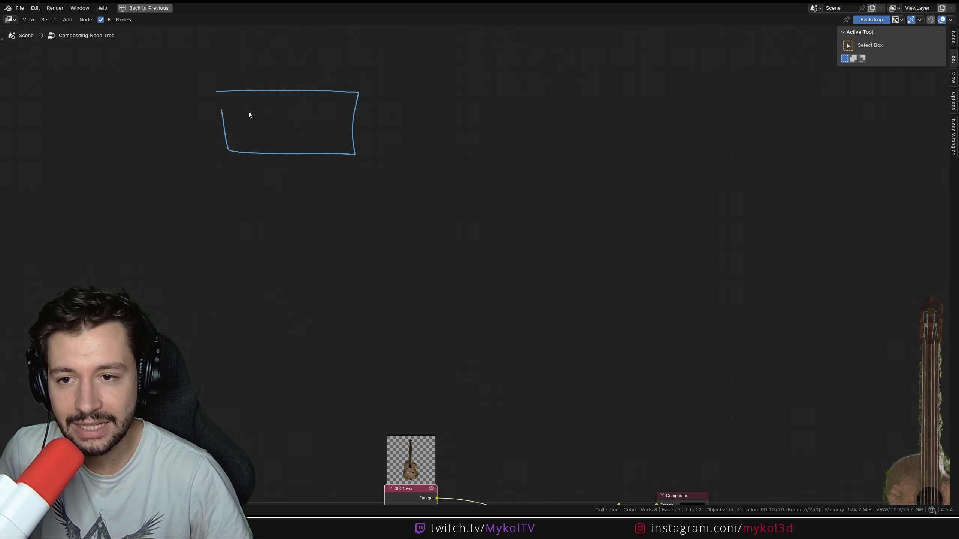
pyautogui.moveTo(251, 140)
pyautogui.mouseDown()
pyautogui.moveTo(268, 135)
pyautogui.moveTo(265, 125)
pyautogui.mouseUp()
pyautogui.moveTo(291, 108)
pyautogui.mouseDown()
pyautogui.moveTo(278, 129)
pyautogui.moveTo(323, 130)
pyautogui.mouseUp()
pyautogui.moveTo(305, 115)
pyautogui.mouseDown()
pyautogui.moveTo(321, 112)
pyautogui.moveTo(339, 129)
pyautogui.moveTo(349, 101)
pyautogui.moveTo(395, 130)
pyautogui.mouseUp()
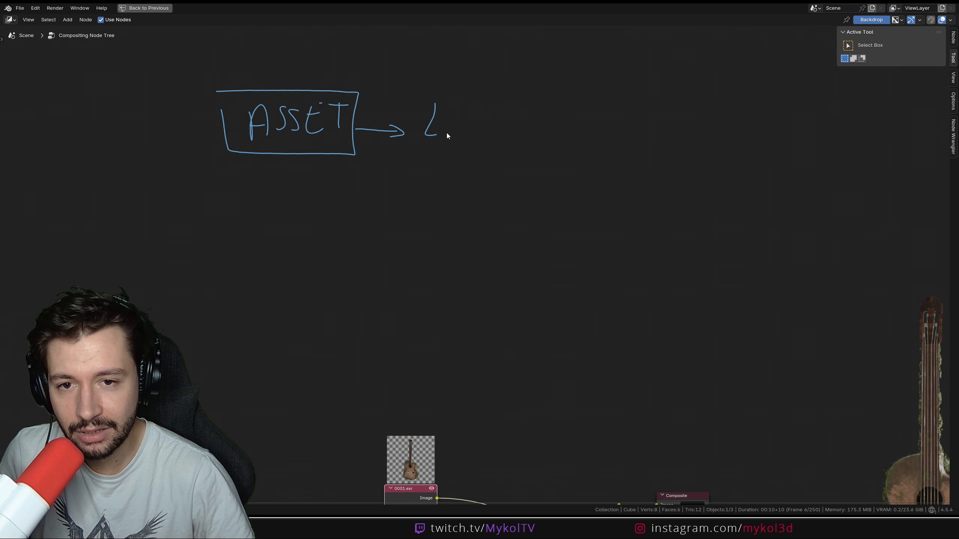
# Write LIGHT after the ASSET arrow and draw a box around the word.
pyautogui.moveTo(499, 110)
pyautogui.mouseDown()
pyautogui.moveTo(501, 125)
pyautogui.moveTo(549, 130)
pyautogui.mouseUp()
pyautogui.moveTo(537, 105); pyautogui.dragTo(556, 110)
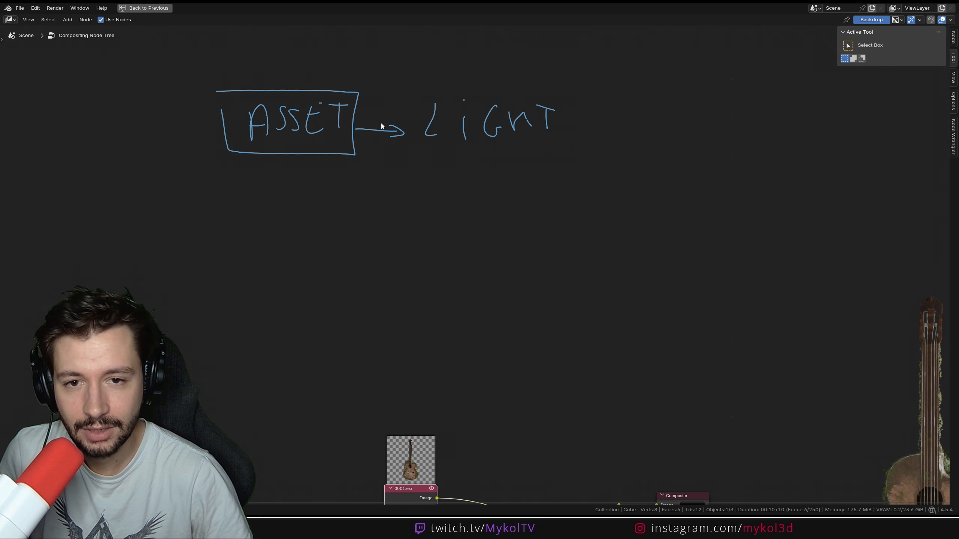
pyautogui.moveTo(407, 88)
pyautogui.mouseDown()
pyautogui.moveTo(416, 160)
pyautogui.moveTo(559, 102)
pyautogui.mouseUp()
pyautogui.moveTo(410, 91)
pyautogui.mouseDown()
pyautogui.moveTo(583, 76)
pyautogui.moveTo(537, 162)
pyautogui.mouseUp()
# Draw an arrow from the LIGHT box to a new larger box labelled RENDU.
pyautogui.moveTo(592, 119); pyautogui.dragTo(423, 167, button='middle')
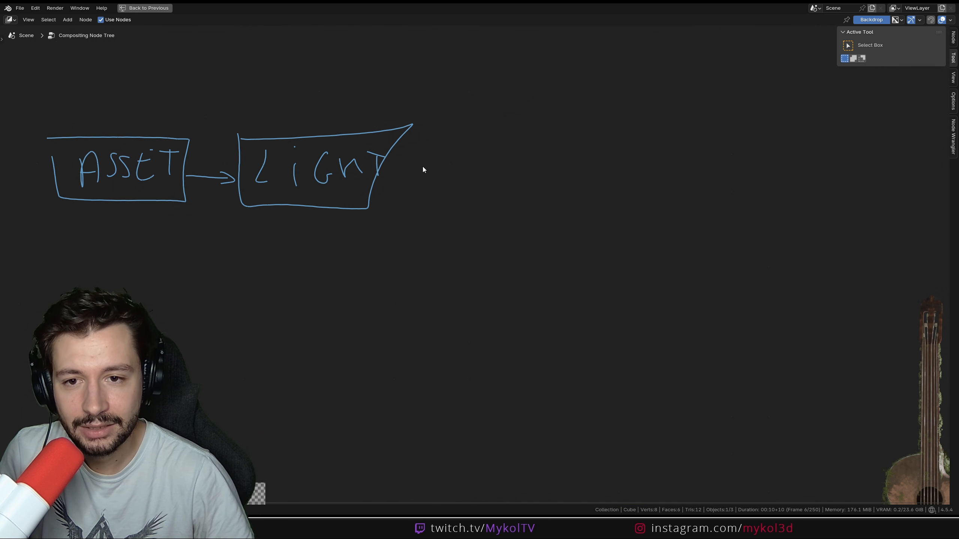
pyautogui.moveTo(379, 180)
pyautogui.mouseDown()
pyautogui.moveTo(461, 185)
pyautogui.moveTo(439, 192)
pyautogui.mouseUp()
pyautogui.moveTo(514, 195)
pyautogui.mouseDown()
pyautogui.moveTo(504, 162)
pyautogui.moveTo(525, 188)
pyautogui.moveTo(555, 187)
pyautogui.moveTo(613, 159)
pyautogui.moveTo(625, 186)
pyautogui.mouseUp()
pyautogui.moveTo(658, 158); pyautogui.dragTo(686, 156)
pyautogui.moveTo(482, 127)
pyautogui.mouseDown()
pyautogui.moveTo(627, 214)
pyautogui.moveTo(529, 117)
pyautogui.mouseUp()
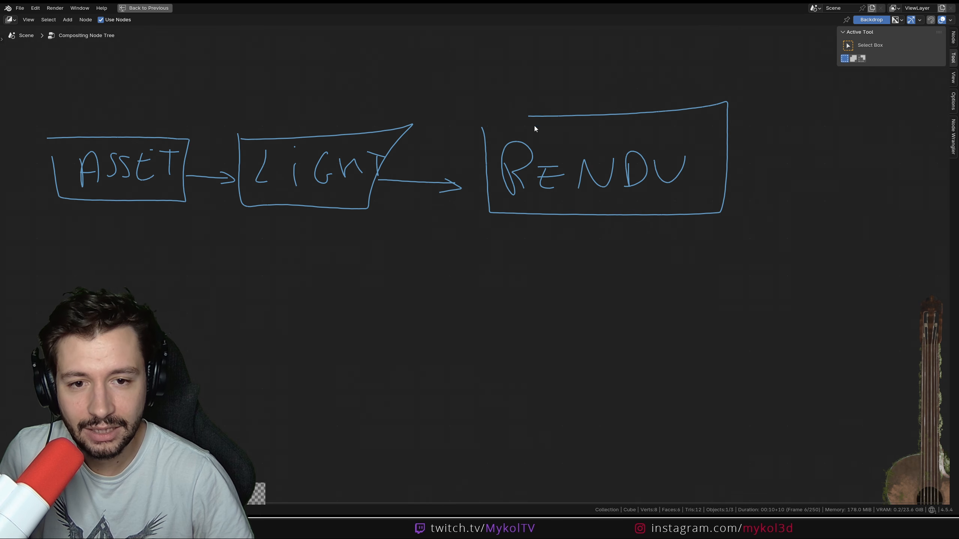
# Draw a bent arrow beneath the RENDU box leading to the handwritten label .EXR.
pyautogui.moveTo(547, 224)
pyautogui.mouseDown()
pyautogui.moveTo(566, 281)
pyautogui.moveTo(582, 281)
pyautogui.mouseUp()
pyautogui.moveTo(568, 269); pyautogui.dragTo(574, 289)
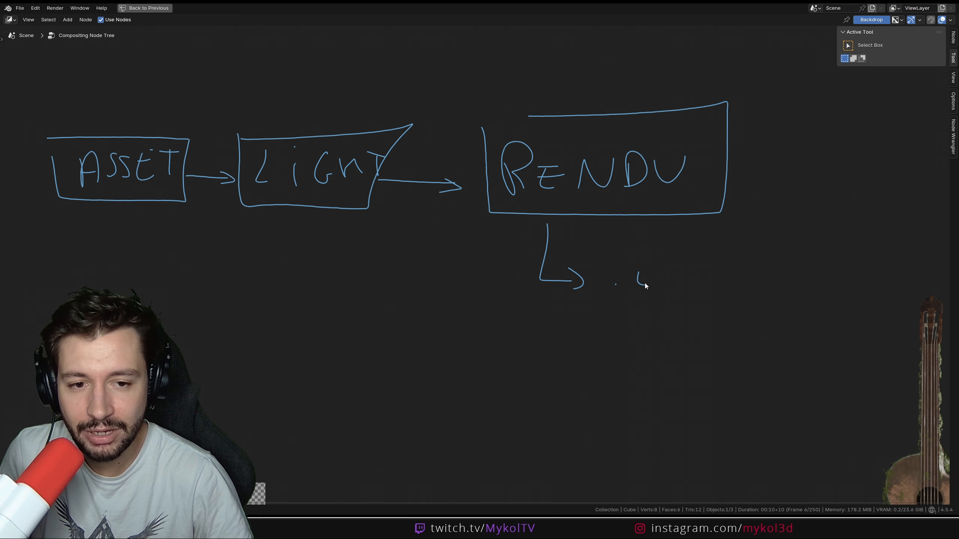
pyautogui.moveTo(634, 277); pyautogui.dragTo(676, 276)
pyautogui.moveTo(675, 263)
pyautogui.mouseDown()
pyautogui.moveTo(660, 285)
pyautogui.moveTo(681, 264)
pyautogui.mouseUp()
pyautogui.moveTo(682, 262); pyautogui.dragTo(696, 266)
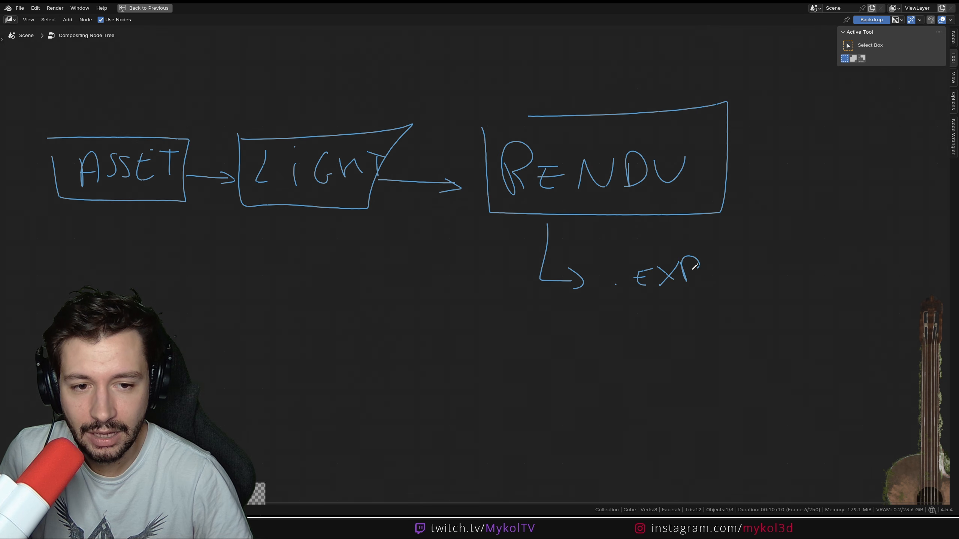
# Underline and box the .EXR label, and write AOVs with small arrows beneath it inside the box.
pyautogui.moveTo(609, 294)
pyautogui.mouseDown()
pyautogui.moveTo(755, 297)
pyautogui.moveTo(626, 237)
pyautogui.moveTo(707, 295)
pyautogui.moveTo(728, 298)
pyautogui.mouseUp()
pyautogui.moveTo(656, 321); pyautogui.dragTo(660, 324)
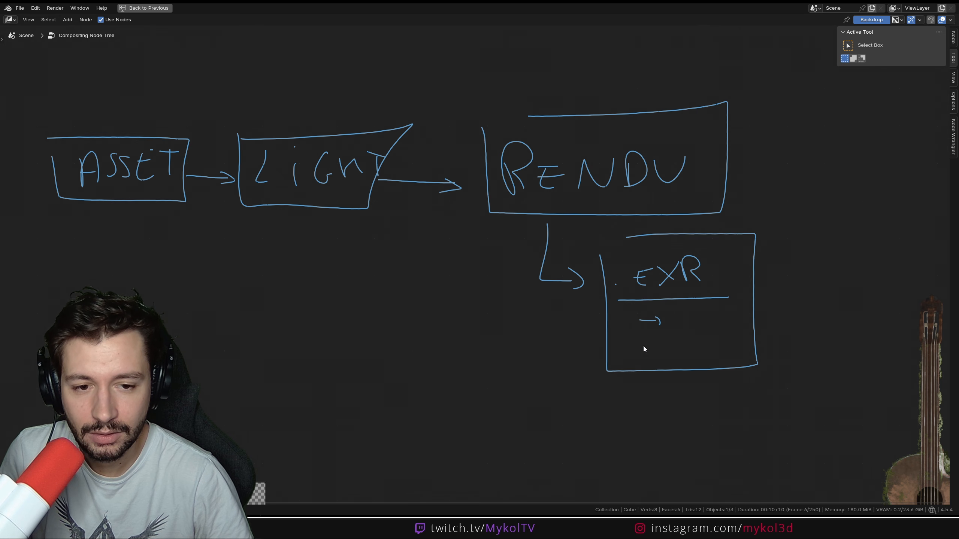
pyautogui.moveTo(657, 357)
pyautogui.mouseDown()
pyautogui.moveTo(685, 340)
pyautogui.moveTo(686, 362)
pyautogui.mouseUp()
pyautogui.moveTo(669, 346)
pyautogui.mouseDown()
pyautogui.moveTo(740, 329)
pyautogui.moveTo(744, 357)
pyautogui.mouseUp()
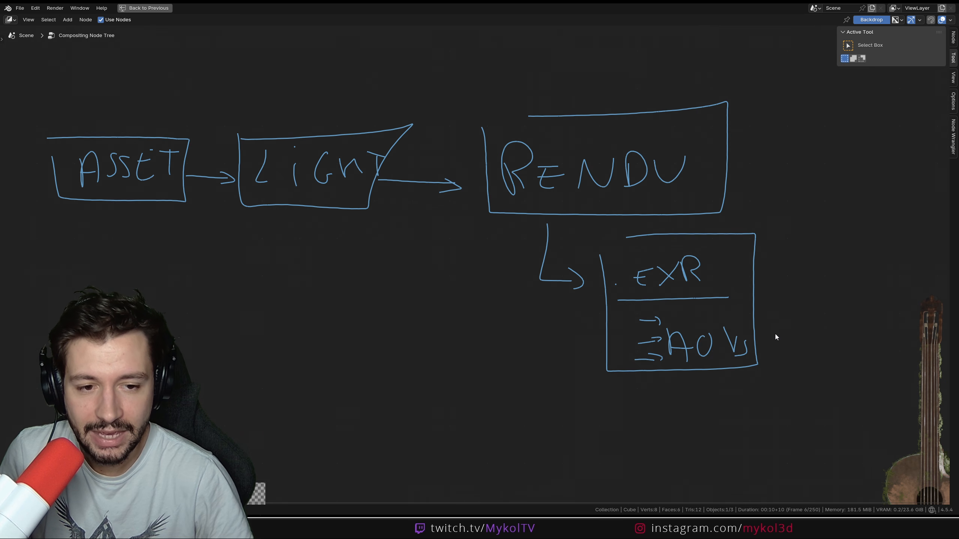
# Draw a horizontal dashed line extending outward from beside the .EXR box.
pyautogui.moveTo(775, 335)
pyautogui.mouseDown(button='middle')
pyautogui.moveTo(748, 302)
pyautogui.moveTo(565, 251)
pyautogui.moveTo(469, 243)
pyautogui.mouseUp(button='middle')
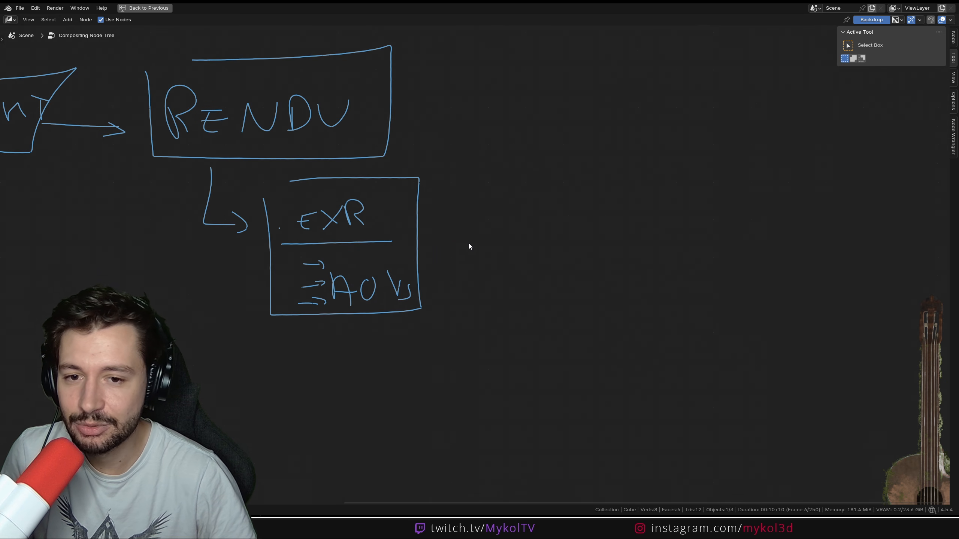
pyautogui.click(436, 247)
pyautogui.click(449, 248)
pyautogui.moveTo(469, 250); pyautogui.dragTo(514, 249)
pyautogui.moveTo(543, 249); pyautogui.dragTo(548, 249)
pyautogui.moveTo(585, 252); pyautogui.dragTo(591, 251)
pyautogui.click(619, 249)
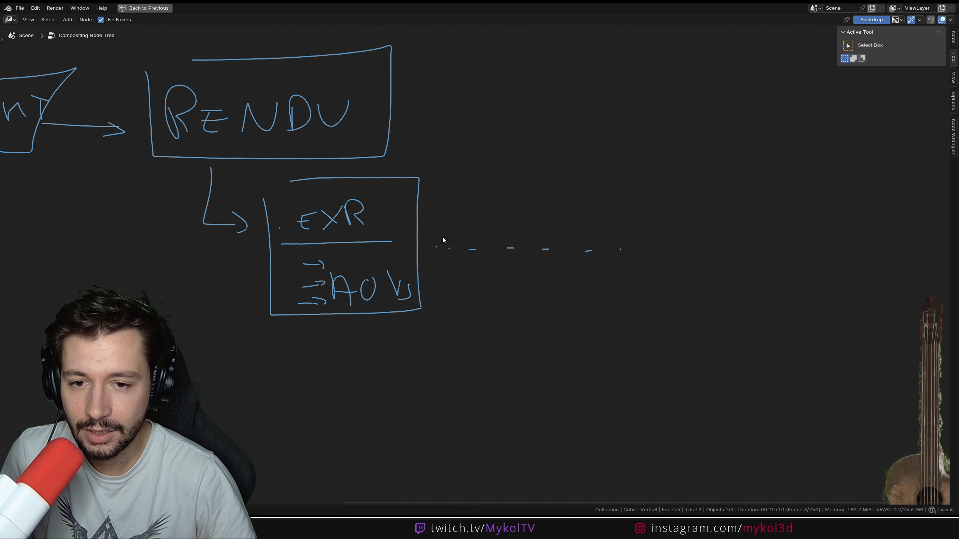
# Add an arrowhead to the dashed line at the .EXR box and draw a box labelled COMPO at its other end.
pyautogui.moveTo(426, 254); pyautogui.dragTo(457, 261)
pyautogui.moveTo(623, 205)
pyautogui.mouseDown()
pyautogui.moveTo(780, 318)
pyautogui.moveTo(671, 189)
pyautogui.mouseUp()
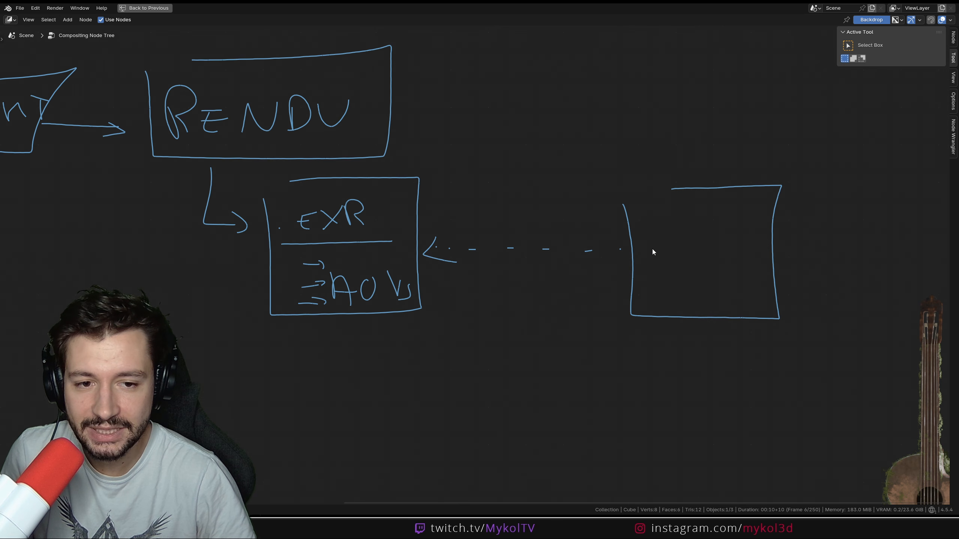
pyautogui.moveTo(650, 248)
pyautogui.mouseDown()
pyautogui.moveTo(653, 267)
pyautogui.moveTo(673, 257)
pyautogui.moveTo(706, 266)
pyautogui.moveTo(740, 237)
pyautogui.mouseUp()
# Draw an arrow from the COMPO box to a new boxed label reading VIDEO.
pyautogui.moveTo(797, 254); pyautogui.dragTo(551, 266, button='middle')
pyautogui.moveTo(534, 267)
pyautogui.mouseDown()
pyautogui.moveTo(595, 270)
pyautogui.moveTo(670, 239)
pyautogui.moveTo(682, 275)
pyautogui.moveTo(697, 273)
pyautogui.mouseUp()
pyautogui.click(680, 244)
pyautogui.moveTo(696, 245); pyautogui.dragTo(699, 273)
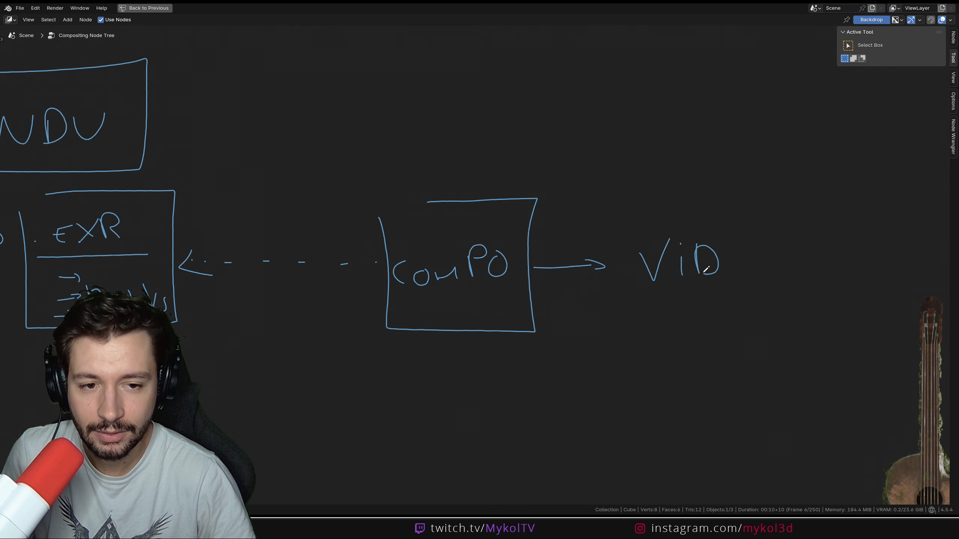
pyautogui.moveTo(733, 243)
pyautogui.mouseDown()
pyautogui.moveTo(750, 264)
pyautogui.moveTo(748, 256)
pyautogui.mouseUp()
pyautogui.moveTo(723, 246)
pyautogui.mouseDown()
pyautogui.moveTo(787, 248)
pyautogui.moveTo(776, 245)
pyautogui.mouseUp()
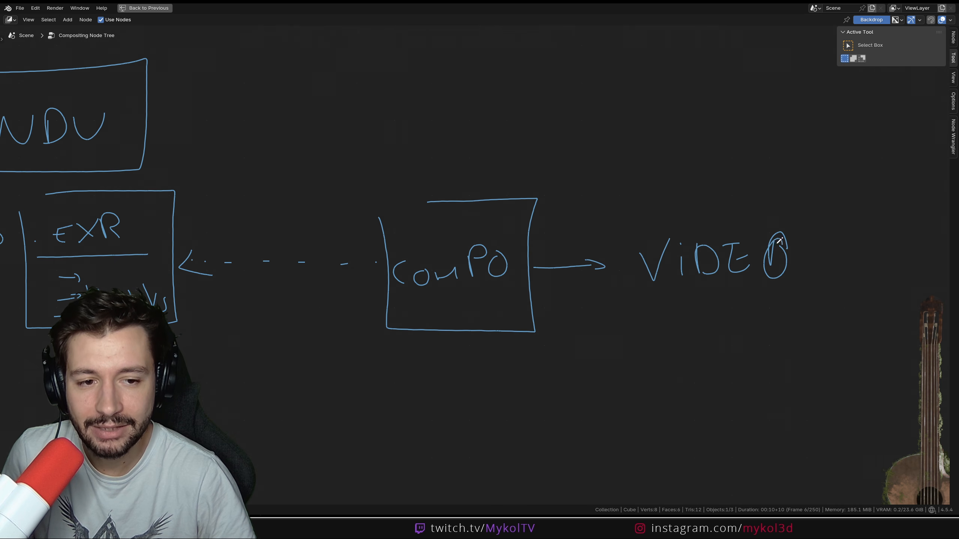
pyautogui.moveTo(616, 234)
pyautogui.mouseDown()
pyautogui.moveTo(833, 229)
pyautogui.moveTo(596, 208)
pyautogui.mouseUp()
# Draw a bent arrow from the RENDU box over the COMPO box down to the VIDEO box.
pyautogui.moveTo(445, 203); pyautogui.dragTo(611, 211, button='middle')
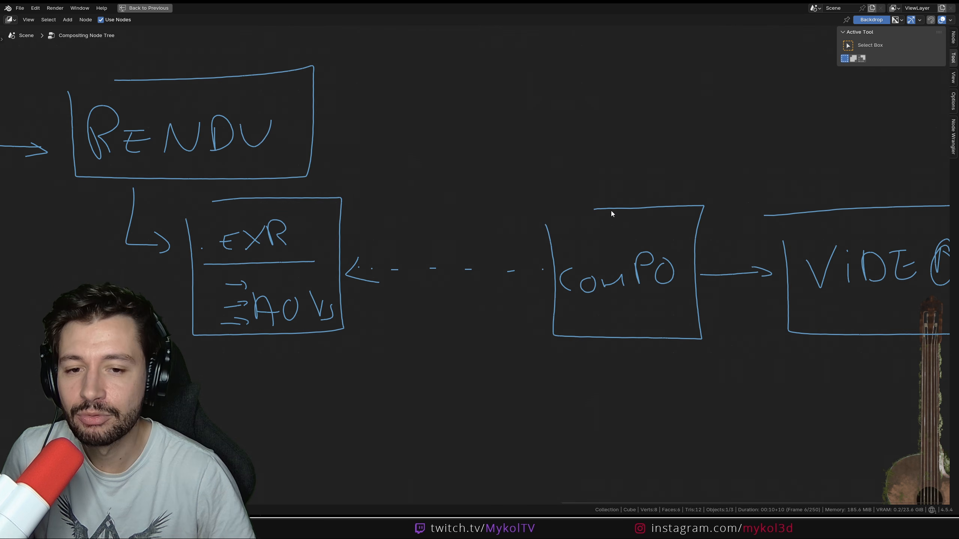
pyautogui.scroll(-5, 528, 243)
pyautogui.scroll(-2, 522, 248)
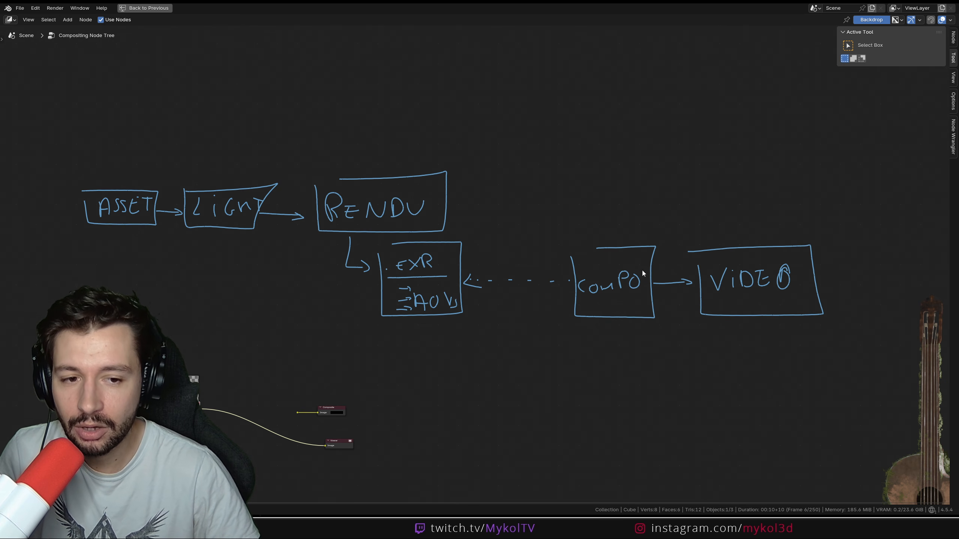
pyautogui.moveTo(557, 205); pyautogui.dragTo(647, 278, button='middle')
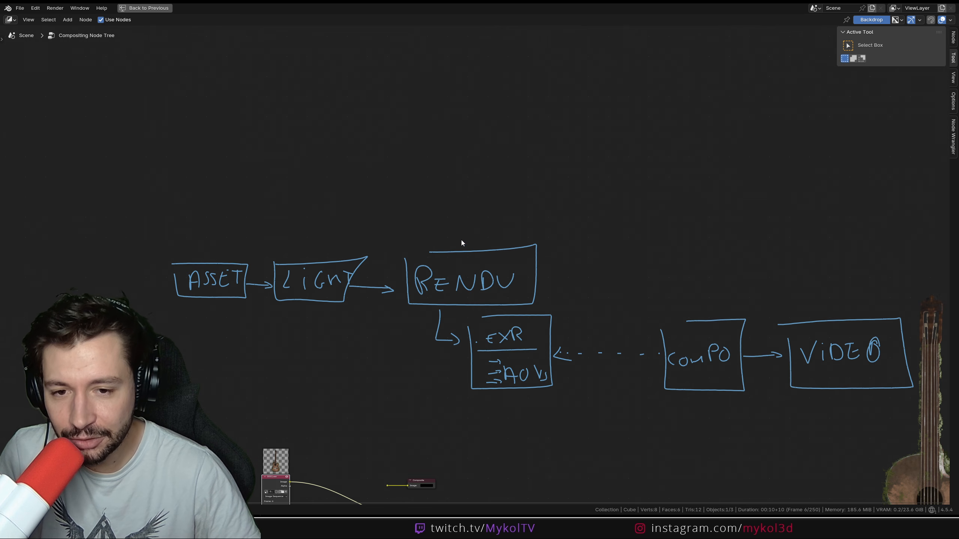
pyautogui.moveTo(462, 244)
pyautogui.mouseDown()
pyautogui.moveTo(450, 176)
pyautogui.moveTo(776, 169)
pyautogui.moveTo(770, 176)
pyautogui.moveTo(838, 319)
pyautogui.moveTo(849, 306)
pyautogui.mouseUp()
# Draw a dashed rectangle enclosing the .EXR and COMPO boxes.
pyautogui.moveTo(521, 430); pyautogui.dragTo(598, 431)
pyautogui.moveTo(648, 430); pyautogui.dragTo(666, 428)
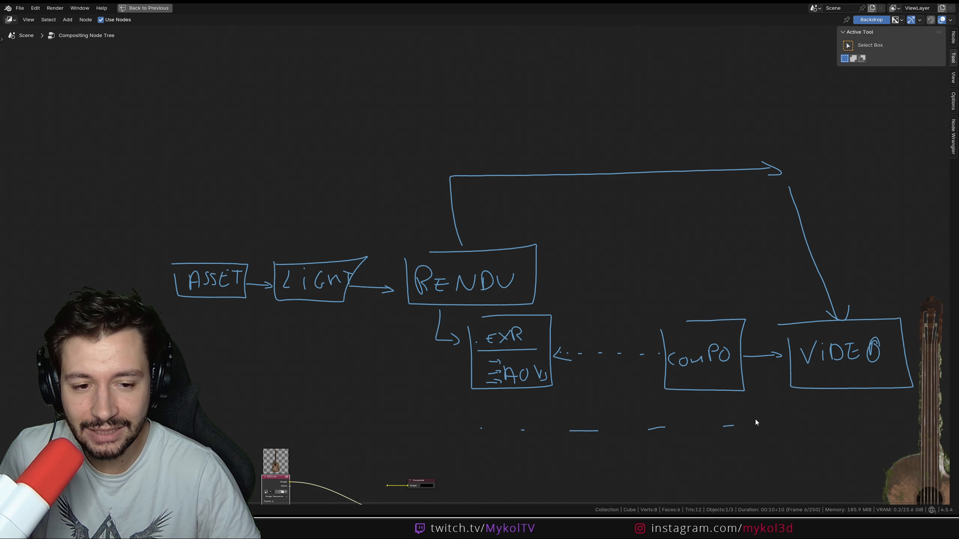
pyautogui.moveTo(754, 398); pyautogui.dragTo(755, 383)
pyautogui.moveTo(757, 359); pyautogui.dragTo(758, 306)
pyautogui.moveTo(753, 297); pyautogui.dragTo(723, 294)
pyautogui.moveTo(659, 298); pyautogui.dragTo(628, 298)
pyautogui.moveTo(557, 305); pyautogui.dragTo(535, 306)
pyautogui.moveTo(498, 307); pyautogui.dragTo(480, 310)
pyautogui.click(454, 313)
pyautogui.moveTo(444, 346); pyautogui.dragTo(444, 350)
pyautogui.moveTo(449, 382); pyautogui.dragTo(448, 405)
pyautogui.moveTo(450, 427); pyautogui.dragTo(450, 432)
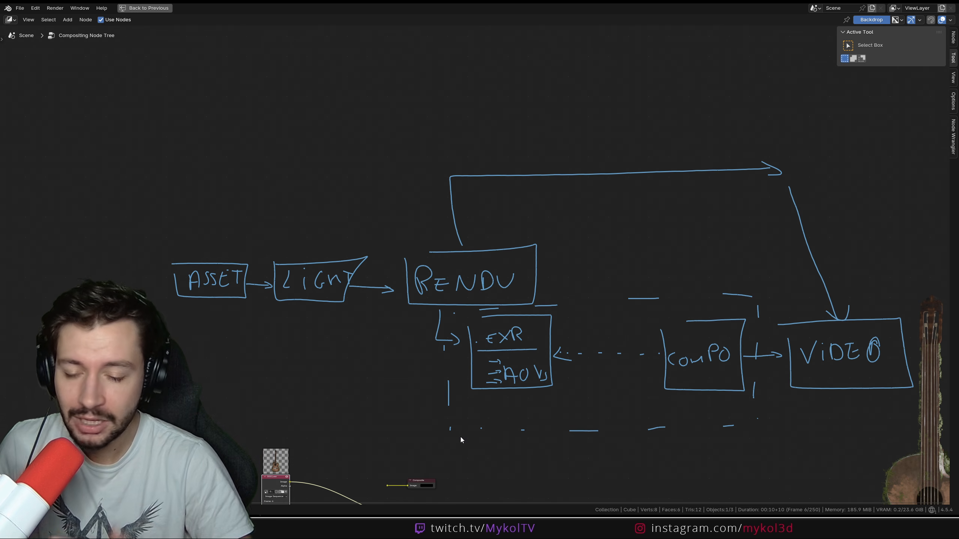
# Look at the original guitar scene in its own window and return to the compositing file.
pyautogui.scroll(-1, 460, 437)
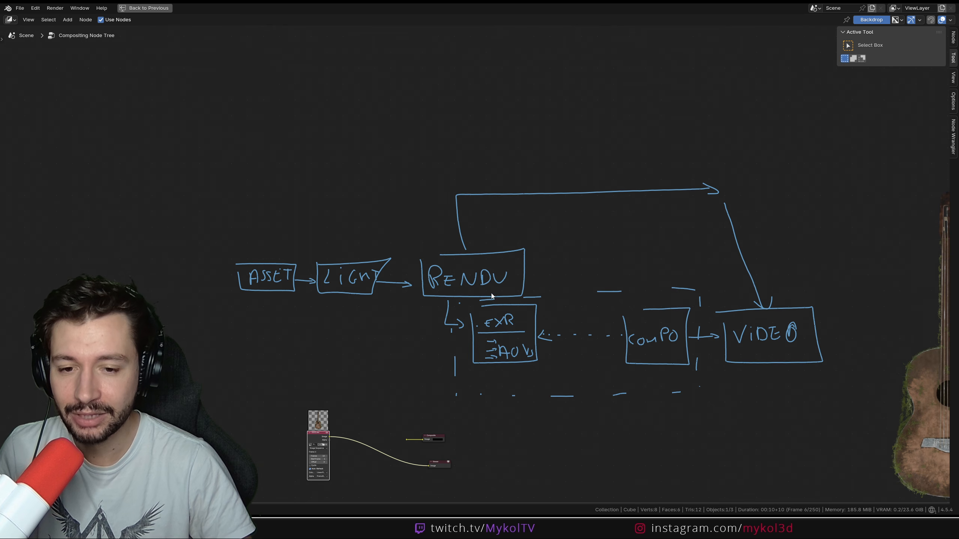
pyautogui.click(523, 493)
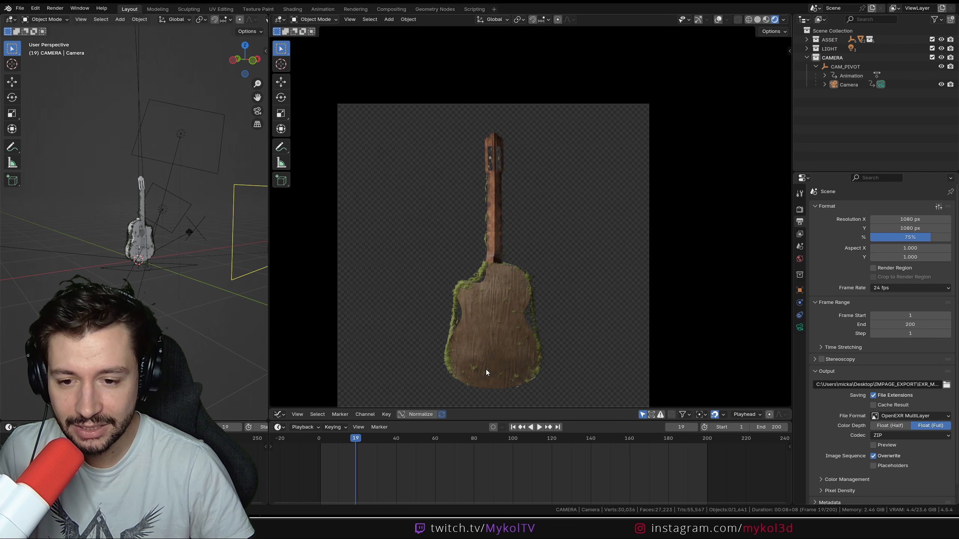
pyautogui.click(582, 496)
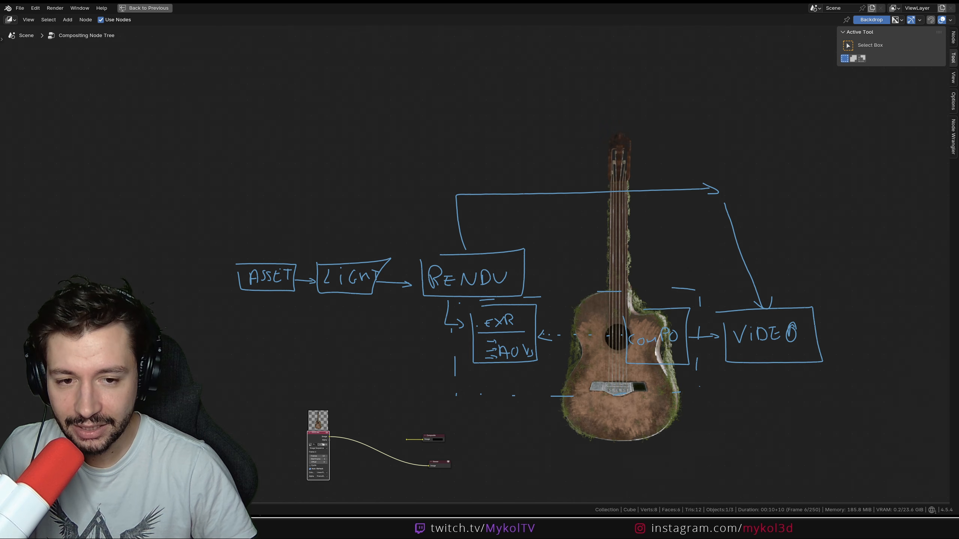
# Replace the image node's file with the multilayer 0001.exr from the EXR_MULTI folder in IMPAGE_EXPORT.
pyautogui.scroll(2, 492, 262)
pyautogui.scroll(5, 492, 263)
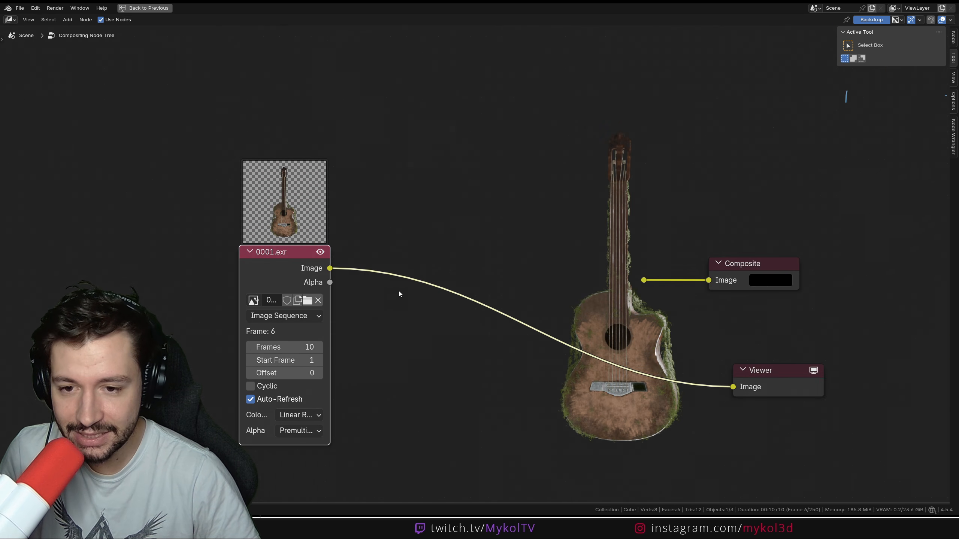
pyautogui.click(348, 248)
pyautogui.click(345, 115)
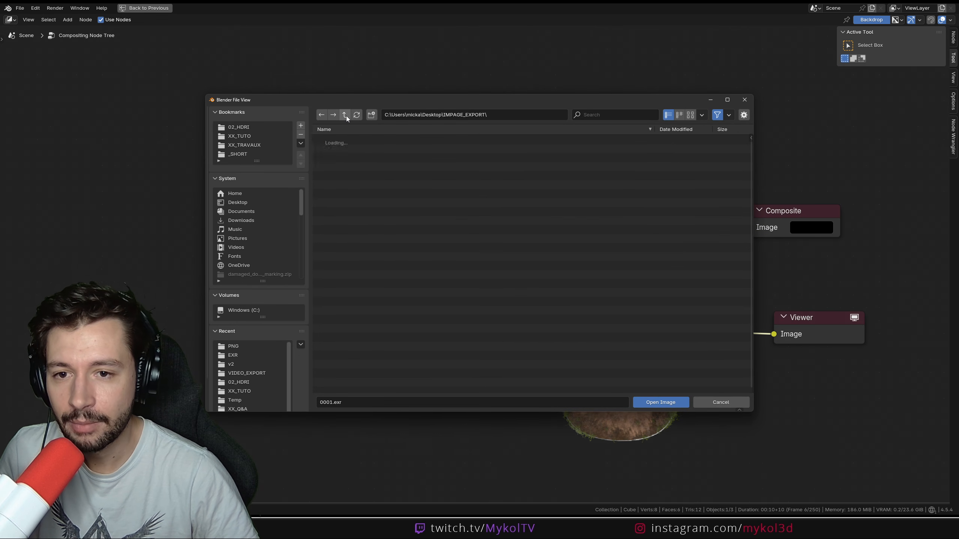
pyautogui.click(347, 148)
pyautogui.doubleClick(350, 142)
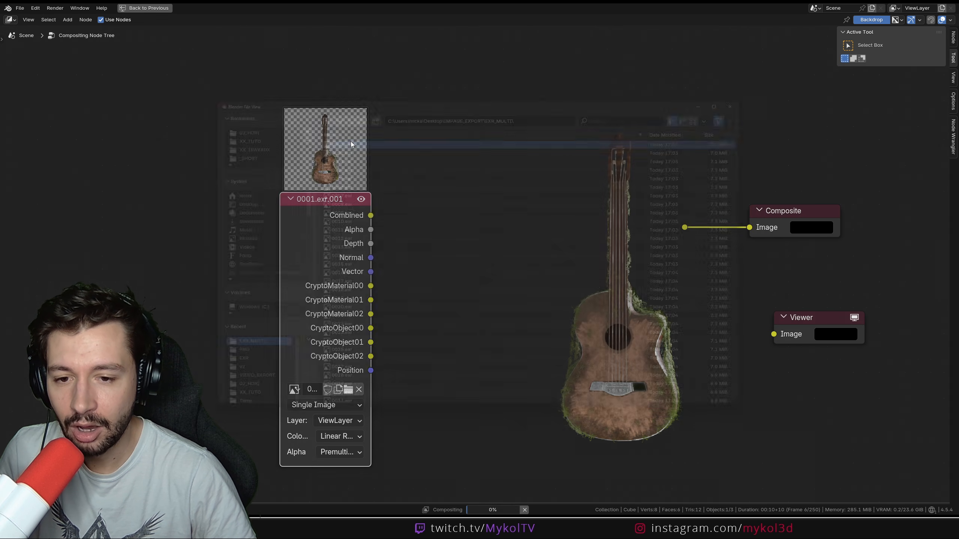
# Connect the image node's Combined output to a Viewer placed further away, and set the image source to Image Sequence.
pyautogui.keyDown('ctrl'); pyautogui.keyDown('shift'); pyautogui.click(332, 203); pyautogui.keyUp('shift'); pyautogui.keyUp('ctrl')
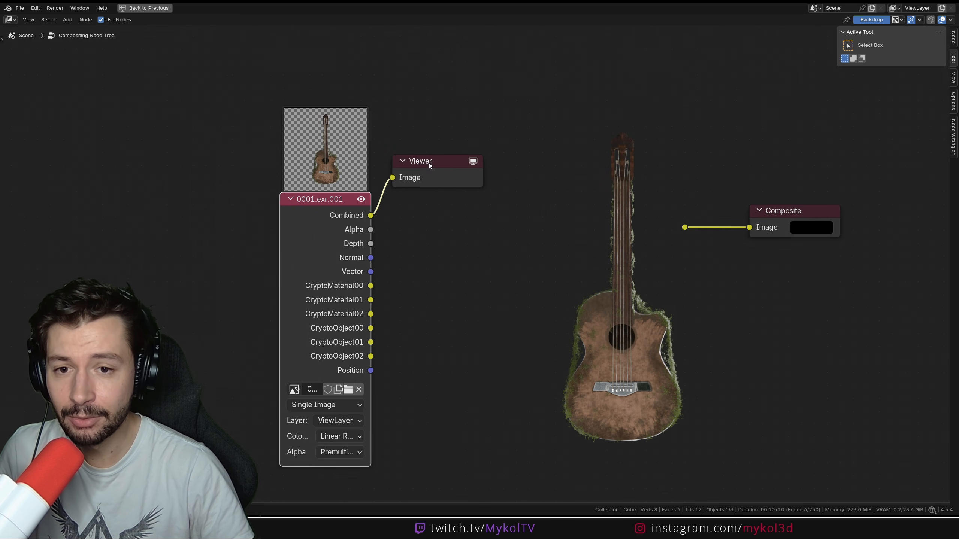
pyautogui.moveTo(431, 165); pyautogui.dragTo(589, 232)
pyautogui.click(350, 408)
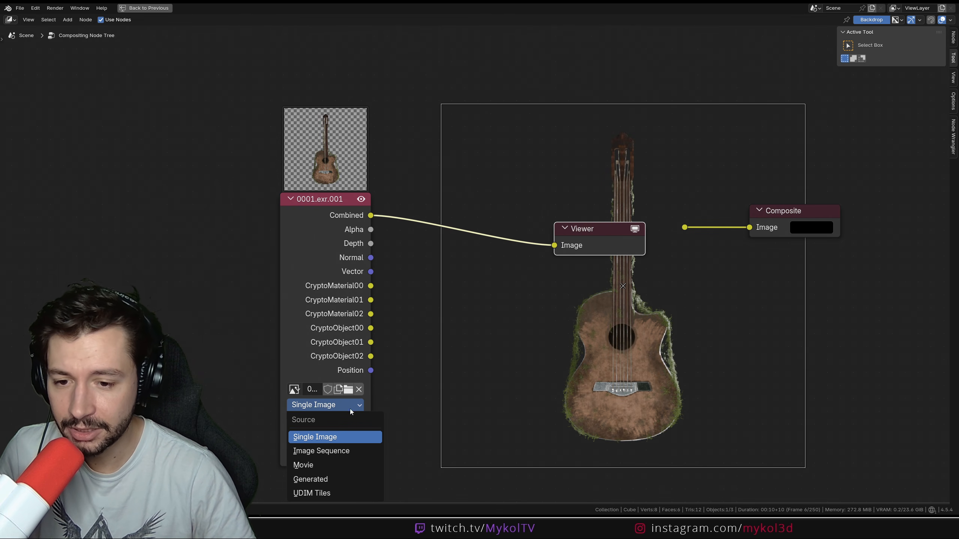
pyautogui.click(332, 451)
pyautogui.click(335, 448)
pyautogui.write('200')
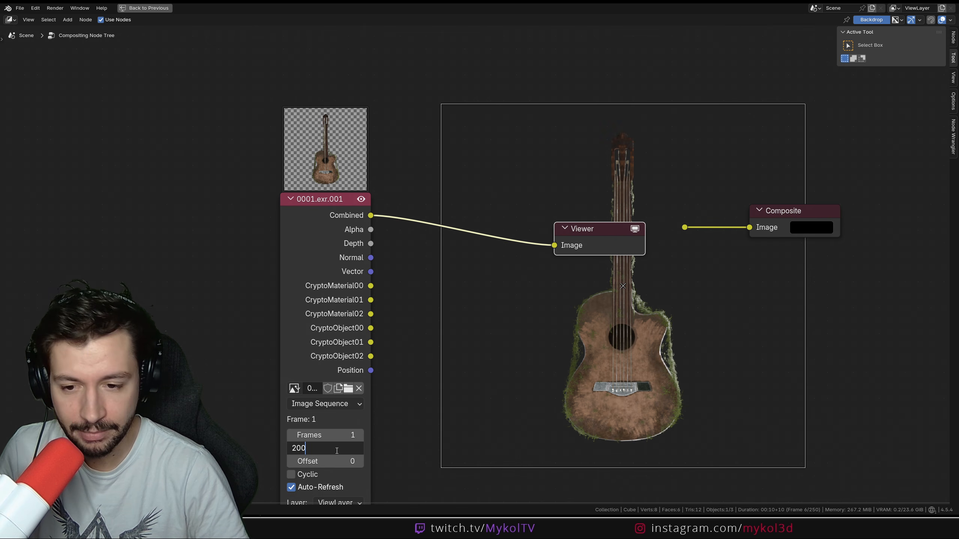
pyautogui.press('Return')
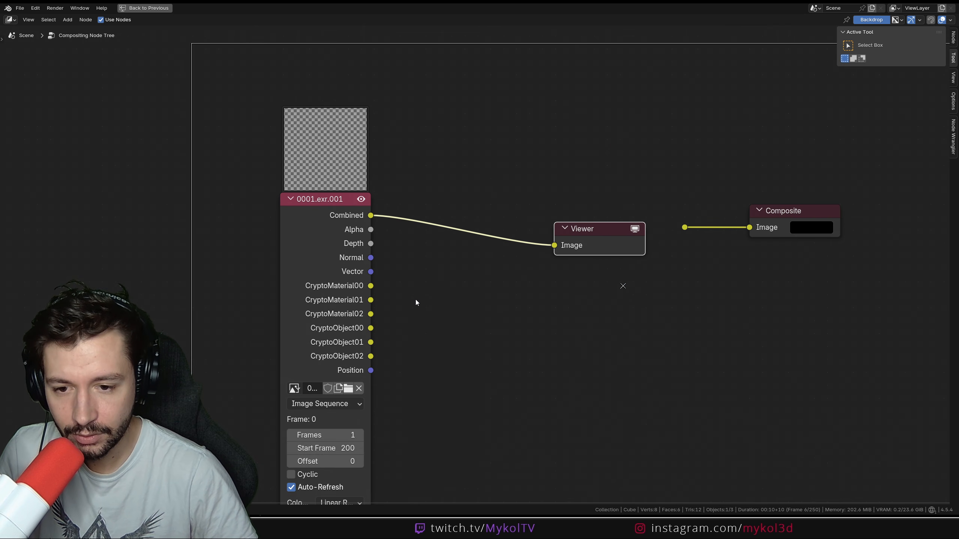
pyautogui.click(335, 450)
pyautogui.write('1')
pyautogui.press('Return')
# Set the multilayer EXR sequence's length to 200 frames.
pyautogui.click(325, 435)
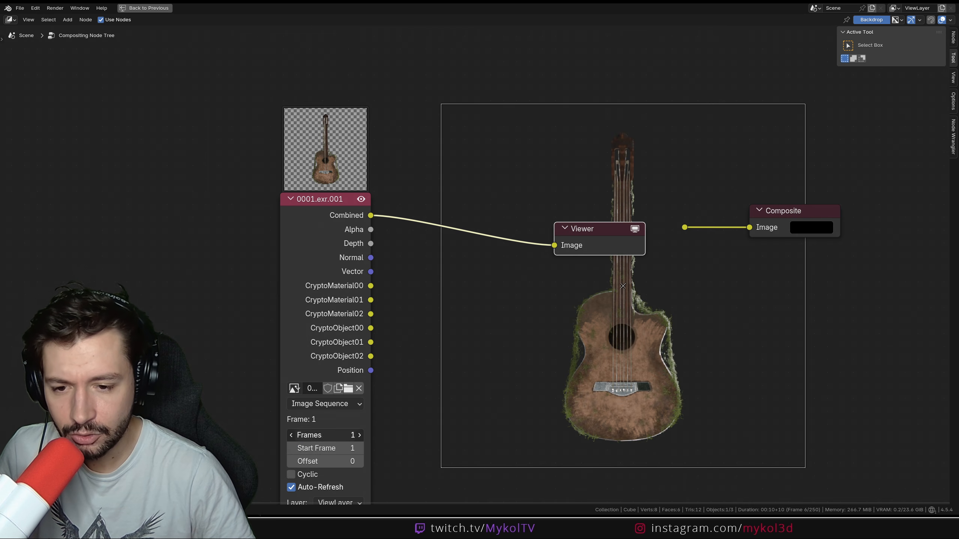
pyautogui.write('200')
pyautogui.press('Return')
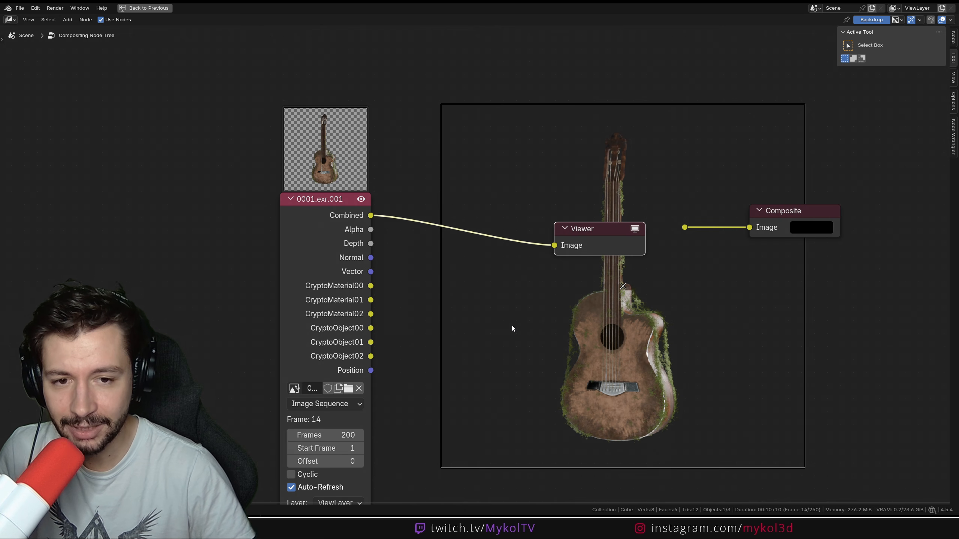
# Preview the multilayer EXR's passes one after another in the Viewer, from Alpha through the cryptomattes to Position.
pyautogui.keyDown('ctrl'); pyautogui.keyDown('shift'); pyautogui.click(335, 207); pyautogui.keyUp('shift'); pyautogui.keyUp('ctrl')
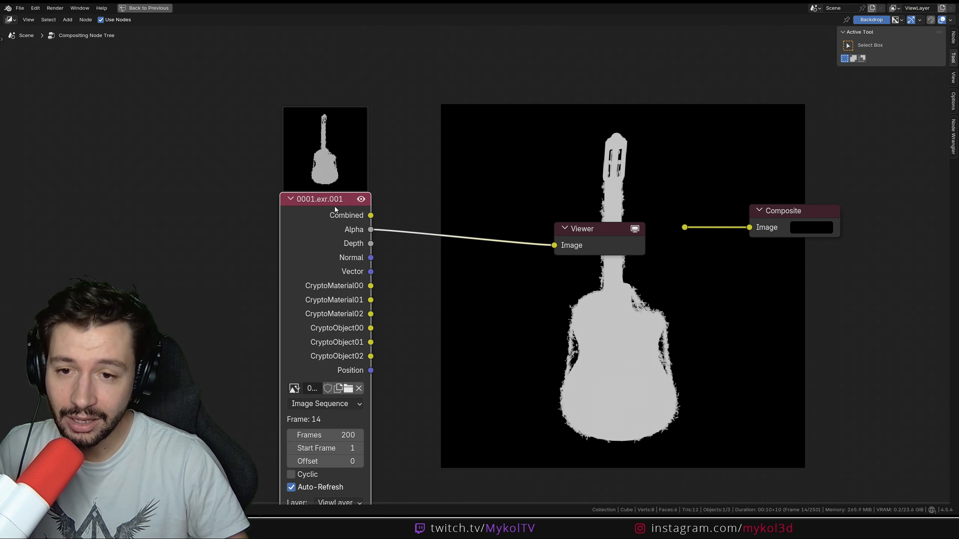
pyautogui.keyDown('ctrl'); pyautogui.keyDown('shift'); pyautogui.click(334, 207); pyautogui.keyUp('shift'); pyautogui.keyUp('ctrl')
pyautogui.keyDown('ctrl'); pyautogui.keyDown('shift'); pyautogui.click(334, 207); pyautogui.keyUp('shift'); pyautogui.keyUp('ctrl')
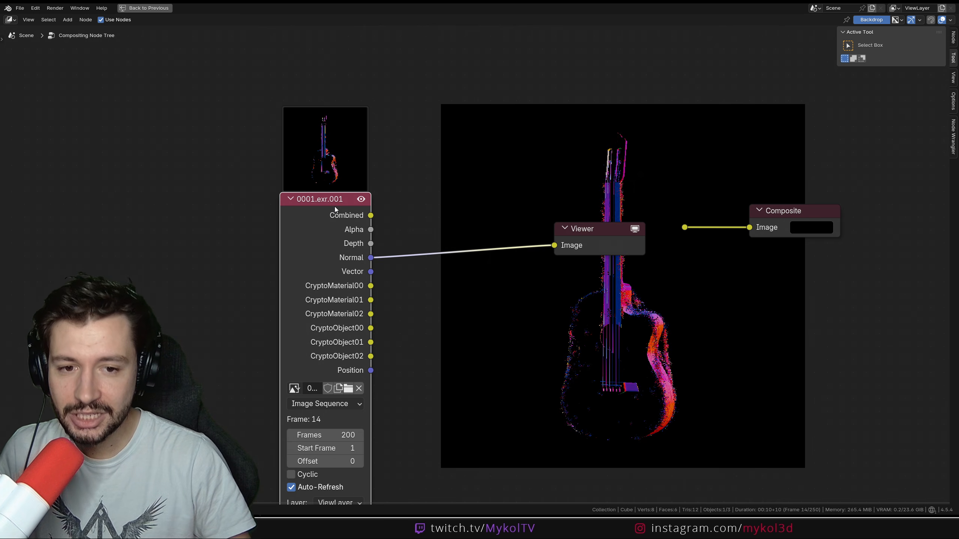
pyautogui.keyDown('ctrl'); pyautogui.keyDown('shift'); pyautogui.click(334, 207); pyautogui.keyUp('shift'); pyautogui.keyUp('ctrl')
pyautogui.keyDown('ctrl'); pyautogui.keyDown('shift'); pyautogui.click(334, 208); pyautogui.keyUp('shift'); pyautogui.keyUp('ctrl')
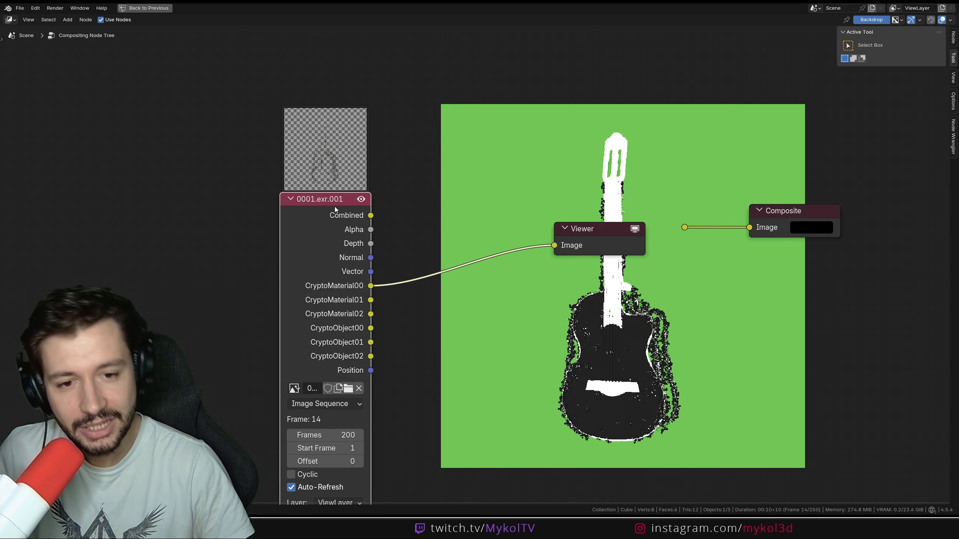
pyautogui.keyDown('ctrl'); pyautogui.keyDown('shift'); pyautogui.click(334, 207); pyautogui.keyUp('shift'); pyautogui.keyUp('ctrl')
pyautogui.keyDown('ctrl'); pyautogui.keyDown('shift'); pyautogui.click(334, 207); pyautogui.keyUp('shift'); pyautogui.keyUp('ctrl')
pyautogui.keyDown('ctrl'); pyautogui.keyDown('shift'); pyautogui.click(334, 207); pyautogui.keyUp('shift'); pyautogui.keyUp('ctrl')
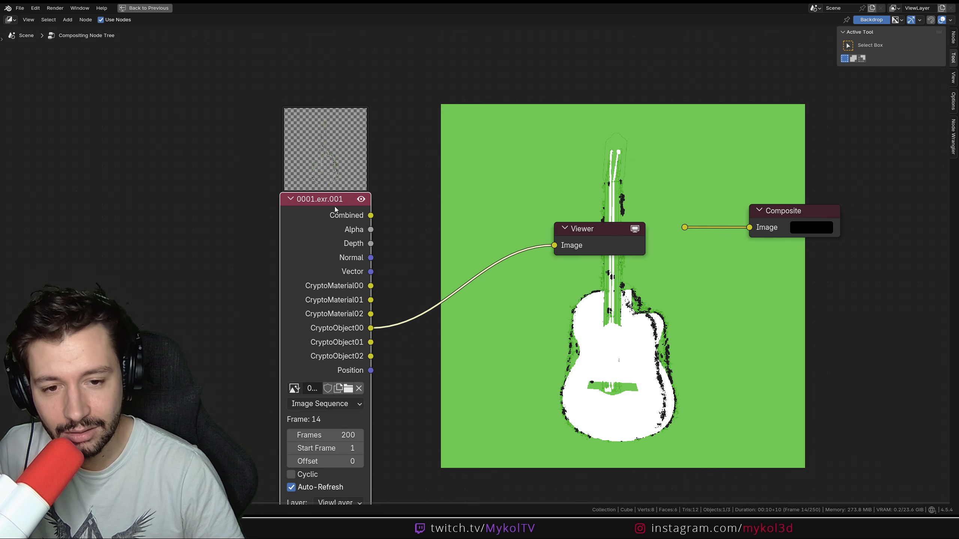
pyautogui.keyDown('ctrl'); pyautogui.keyDown('shift'); pyautogui.click(334, 207); pyautogui.keyUp('shift'); pyautogui.keyUp('ctrl')
pyautogui.keyDown('ctrl'); pyautogui.keyDown('shift'); pyautogui.click(334, 207); pyautogui.keyUp('shift'); pyautogui.keyUp('ctrl')
pyautogui.keyDown('ctrl'); pyautogui.keyDown('shift'); pyautogui.click(334, 207); pyautogui.keyUp('shift'); pyautogui.keyUp('ctrl')
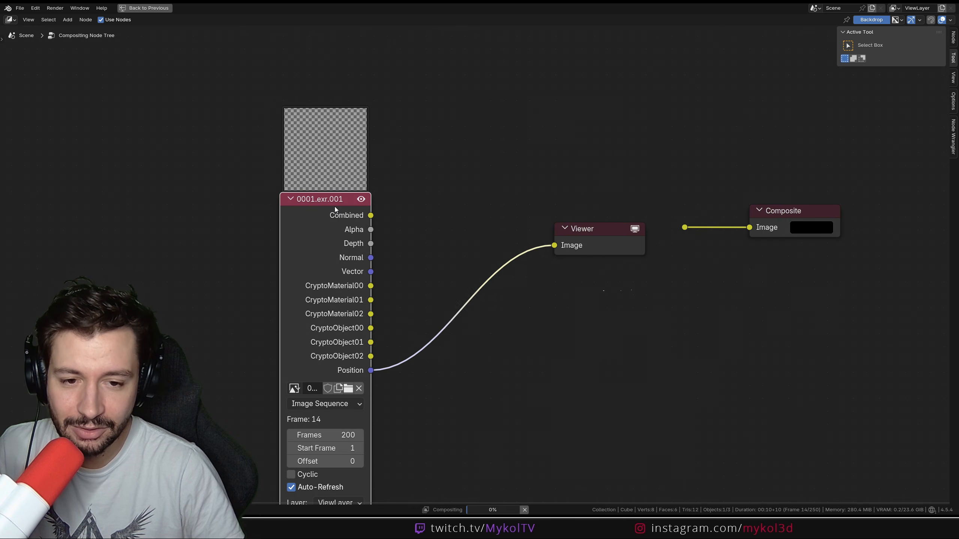
# Reconnect the Viewer to the Combined output and spread the Viewer and Composite nodes clear of the guitar backdrop.
pyautogui.moveTo(607, 250); pyautogui.dragTo(791, 366)
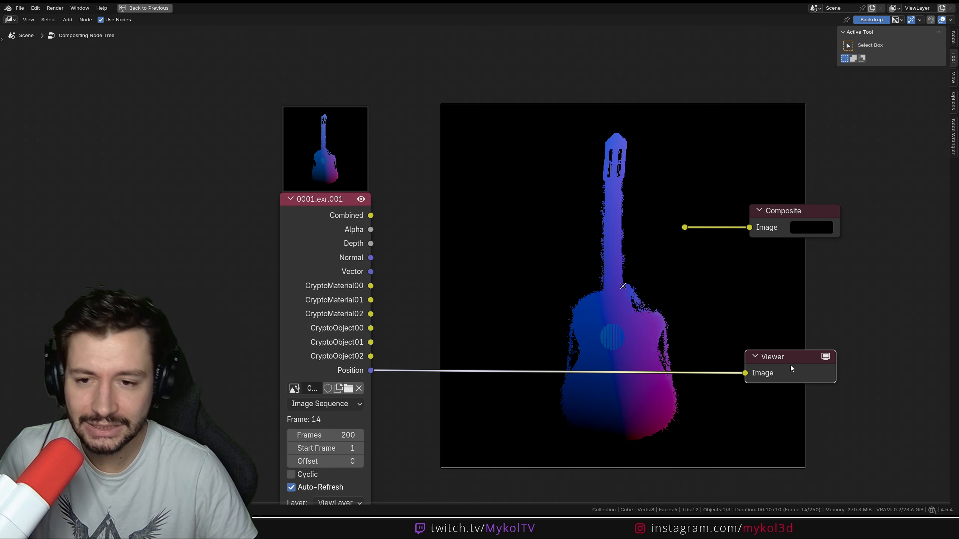
pyautogui.keyDown('ctrl'); pyautogui.keyDown('shift'); pyautogui.click(316, 208); pyautogui.keyUp('shift'); pyautogui.keyUp('ctrl')
pyautogui.keyDown('ctrl'); pyautogui.keyDown('shift'); pyautogui.click(315, 208); pyautogui.keyUp('shift'); pyautogui.keyUp('ctrl')
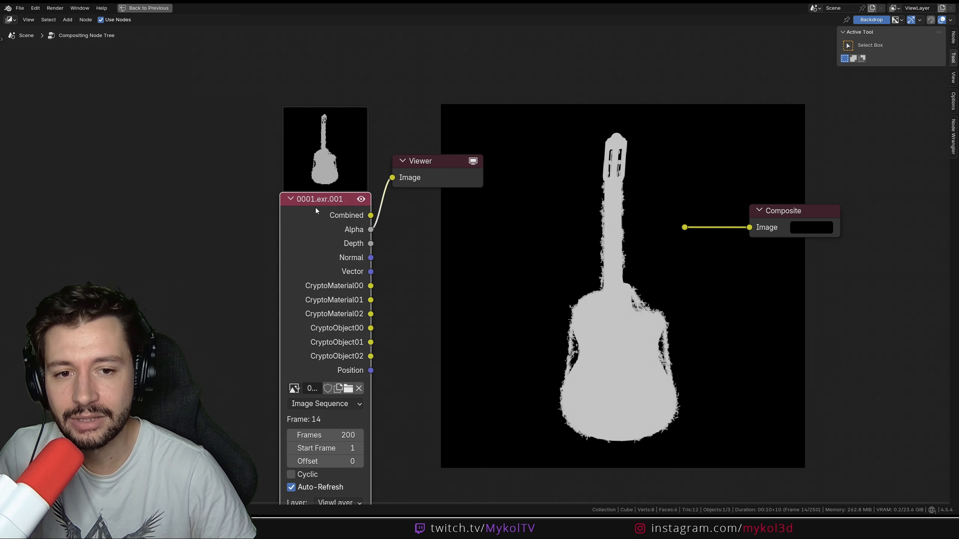
pyautogui.keyDown('ctrl'); pyautogui.keyDown('shift'); pyautogui.click(315, 208); pyautogui.keyUp('shift'); pyautogui.keyUp('ctrl')
pyautogui.moveTo(441, 166); pyautogui.dragTo(807, 364)
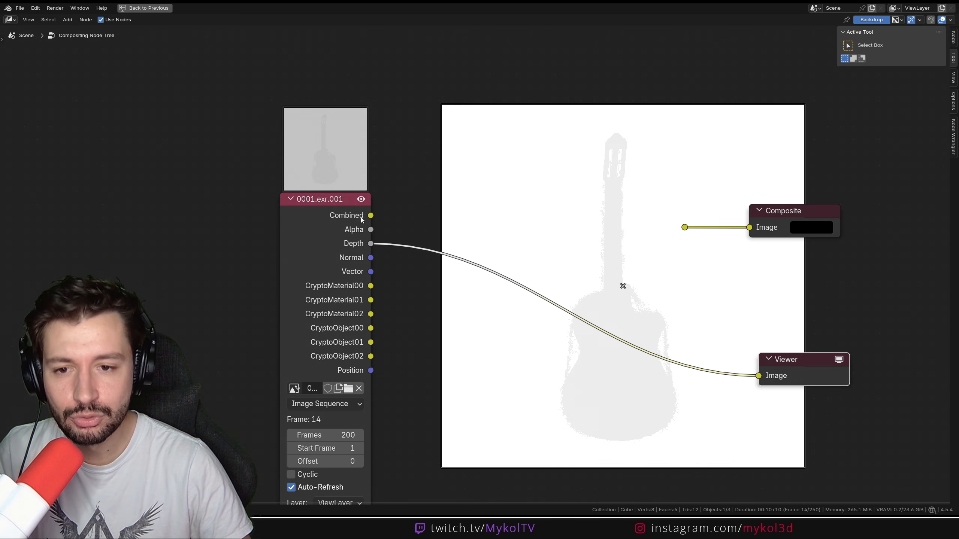
pyautogui.moveTo(371, 215); pyautogui.dragTo(852, 278)
pyautogui.moveTo(778, 211); pyautogui.dragTo(853, 128)
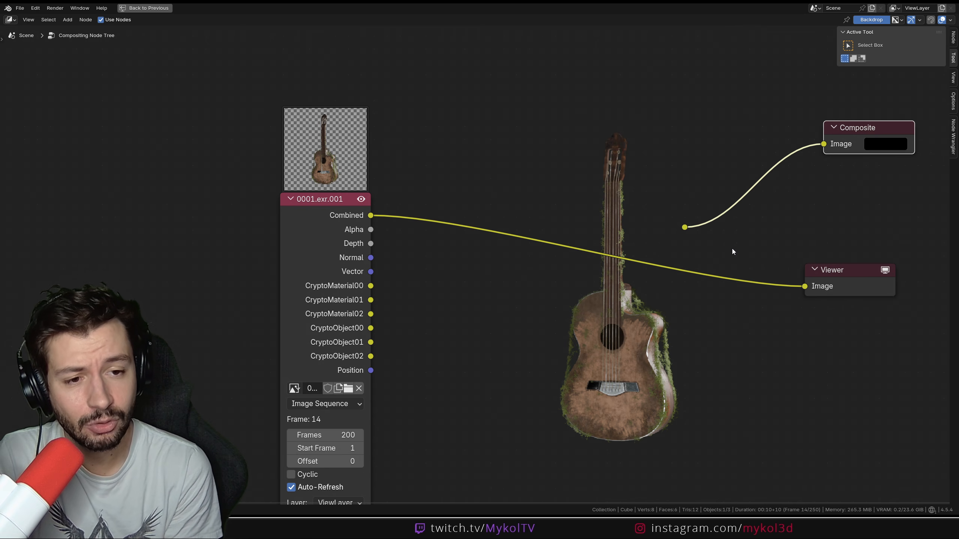
# Create a new file from the Video Editing template.
pyautogui.click(20, 8)
pyautogui.moveTo(32, 18)
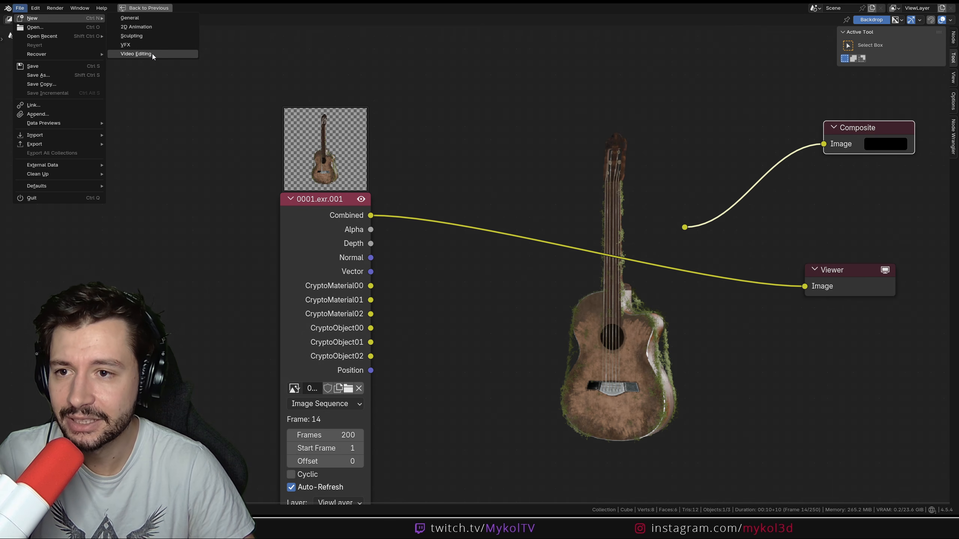
pyautogui.click(158, 57)
pyautogui.click(477, 271)
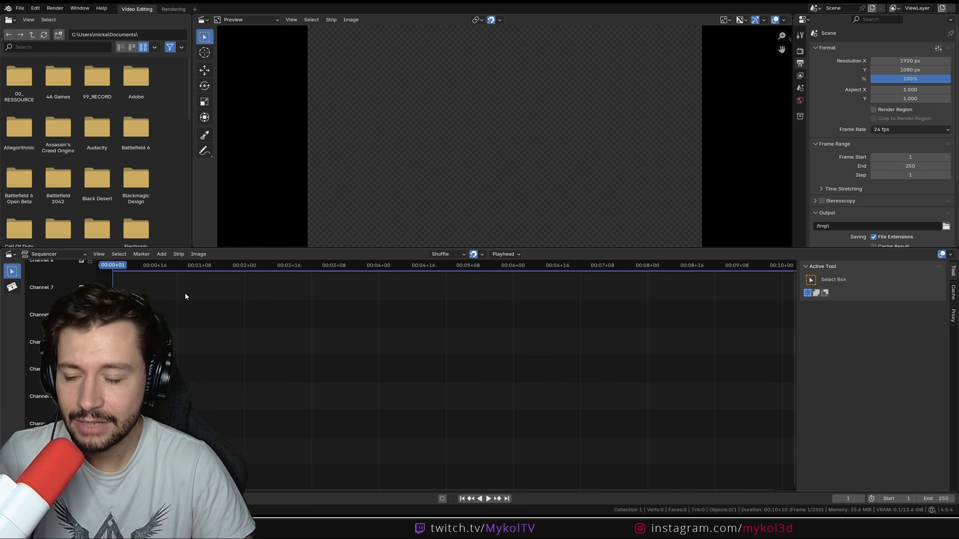
# Add all the EXR frames from the Desktop's IMPAGE_EXPORT\EXR_MULTI folder to the sequencer as one image sequence strip.
pyautogui.hotkey('shift', 'a')
pyautogui.click(158, 362)
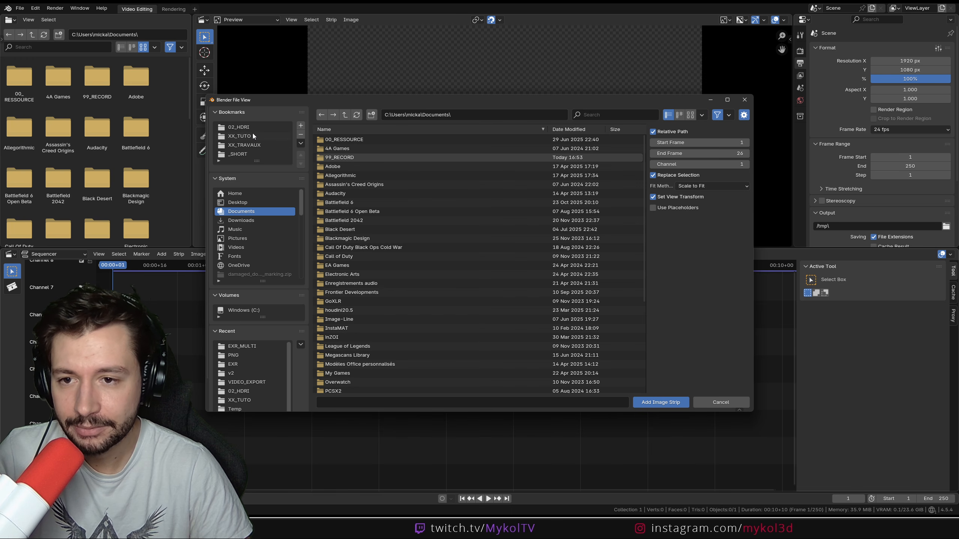
pyautogui.click(250, 202)
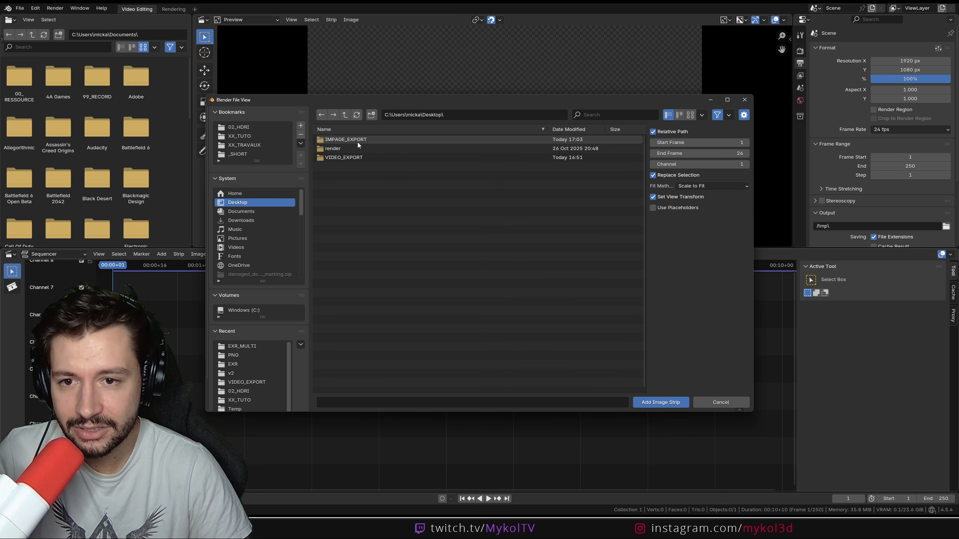
pyautogui.doubleClick(358, 141)
pyautogui.doubleClick(357, 149)
pyautogui.click(355, 141)
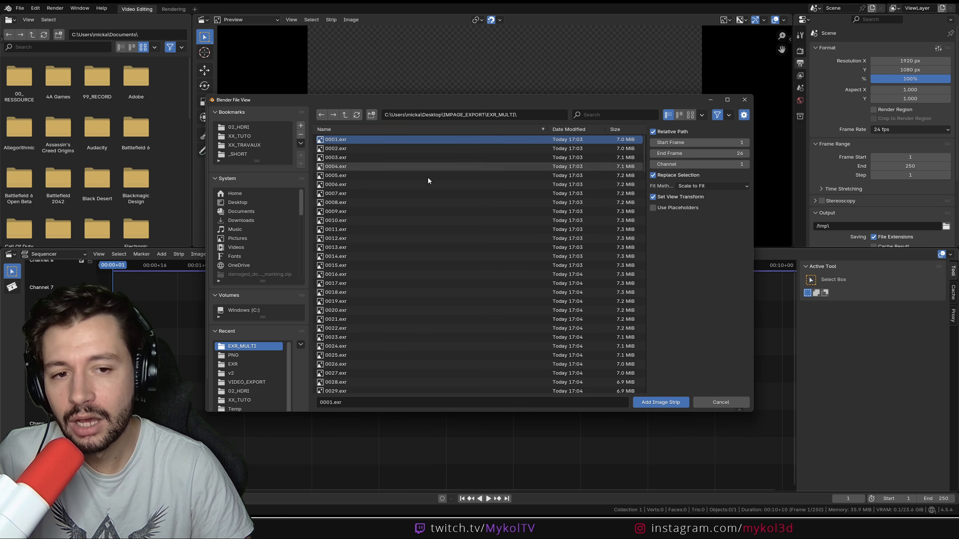
pyautogui.press('a')
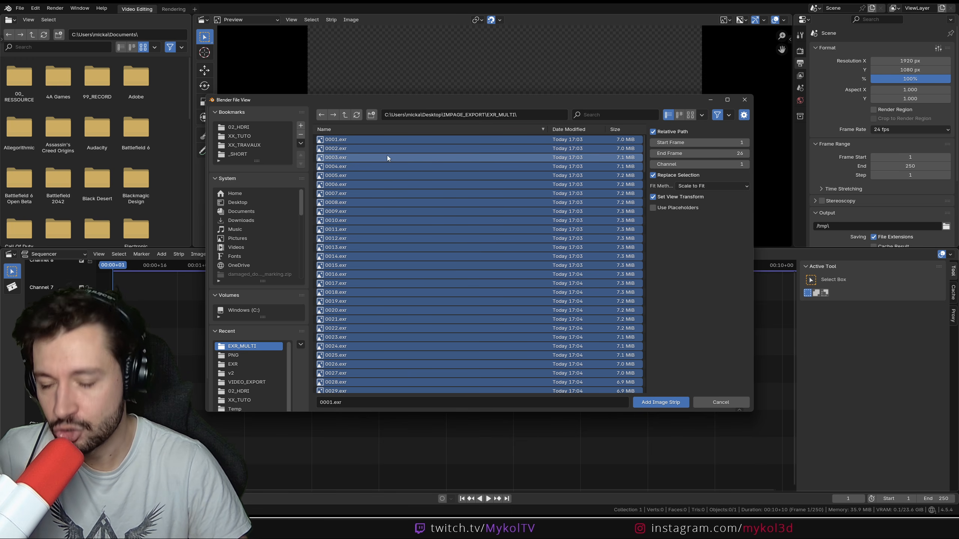
pyautogui.click(651, 403)
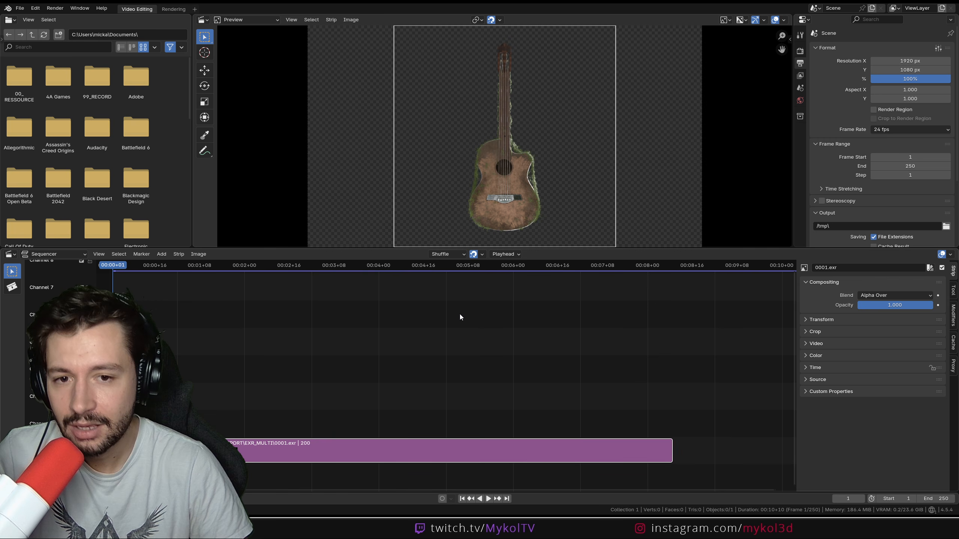
# Play back part of the guitar image sequence and inspect the full frame in the preview.
pyautogui.press('space')
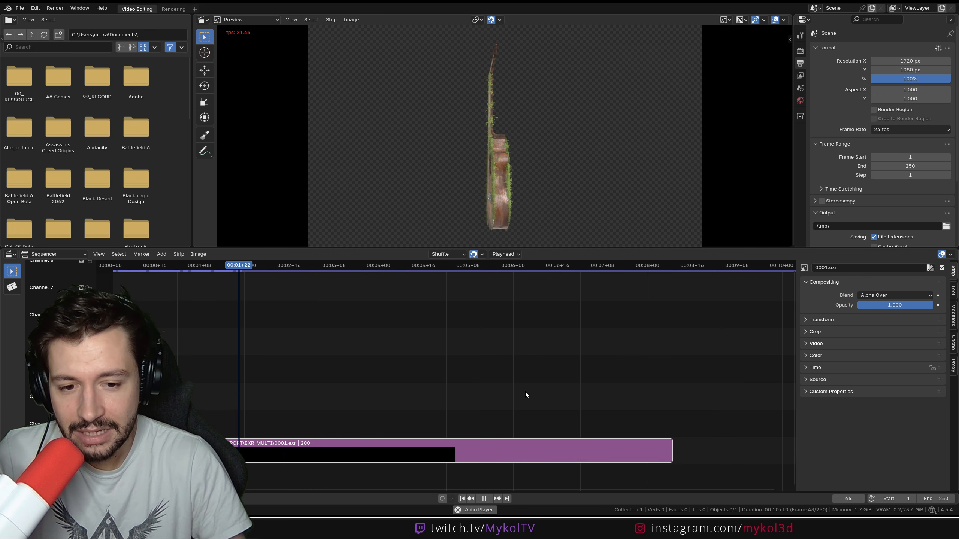
pyautogui.press('space')
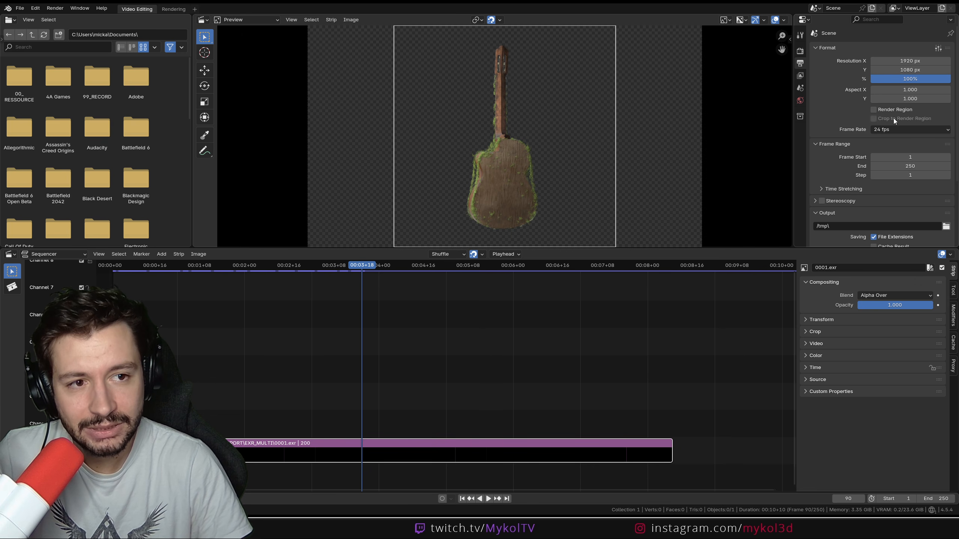
pyautogui.scroll(-1, 559, 141)
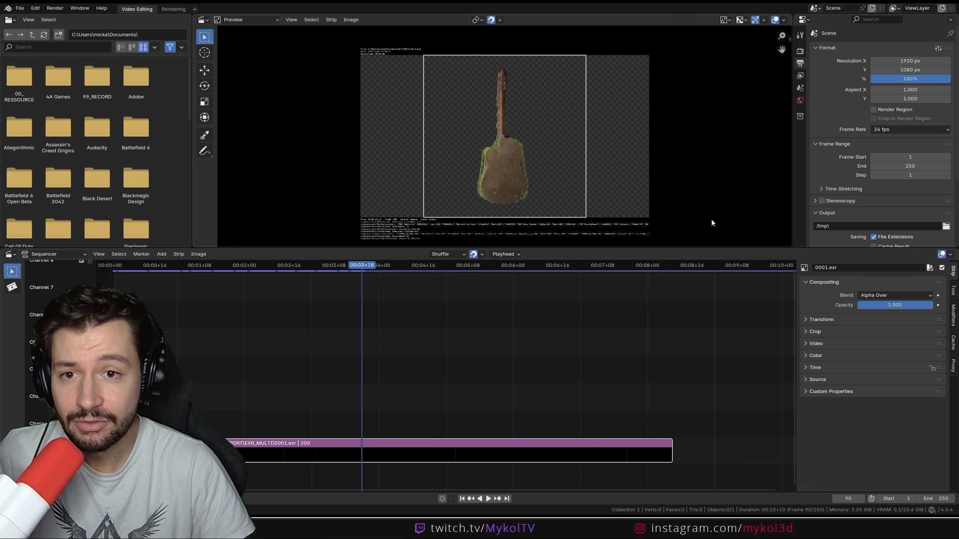
pyautogui.scroll(1, 574, 138)
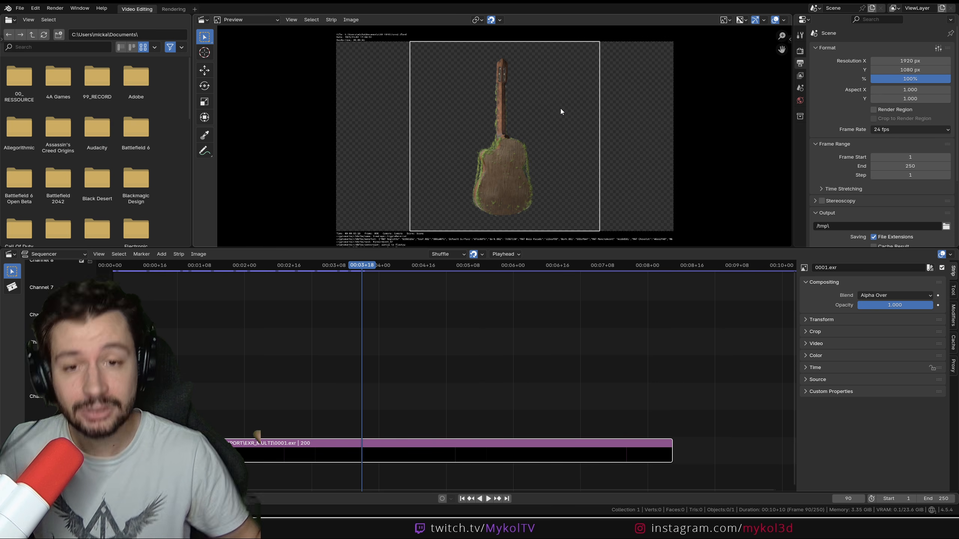
# Set the scene's end frame to 200 and scrub the playhead forward to frame 122.
pyautogui.click(920, 167)
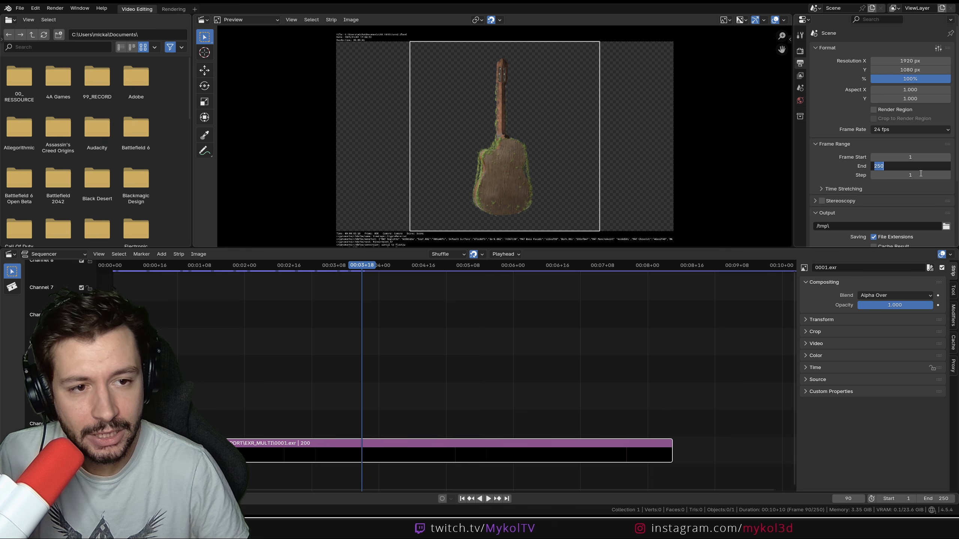
pyautogui.write('200')
pyautogui.press('Return')
pyautogui.moveTo(362, 268); pyautogui.dragTo(450, 263)
# Set the render output path to the IMPAGE_EXPORT folder on the Desktop.
pyautogui.scroll(-5, 880, 151)
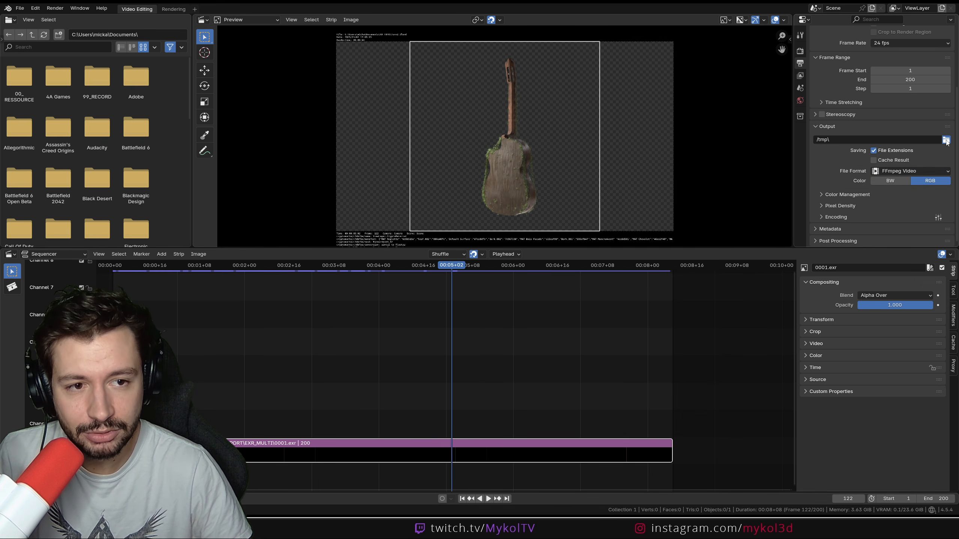
pyautogui.click(946, 139)
pyautogui.click(346, 115)
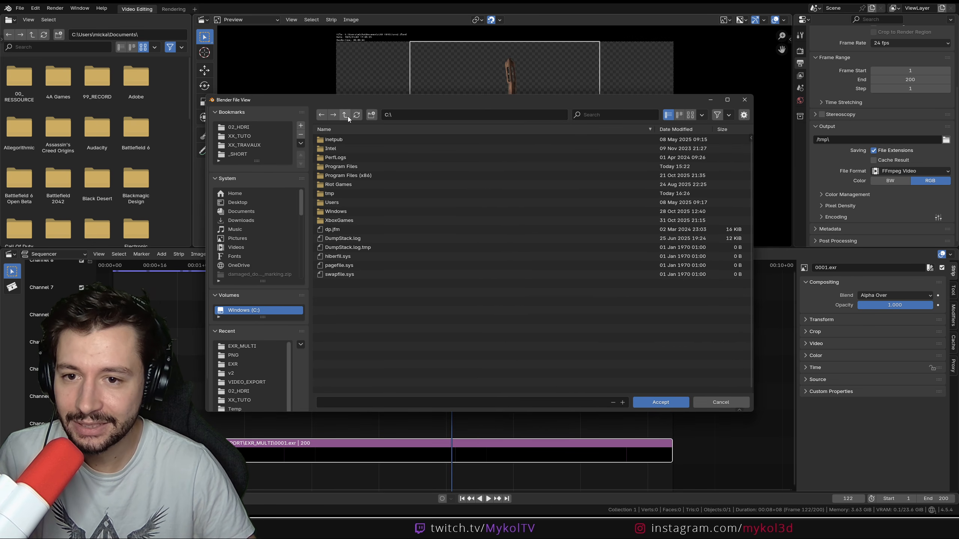
pyautogui.click(246, 203)
pyautogui.doubleClick(368, 149)
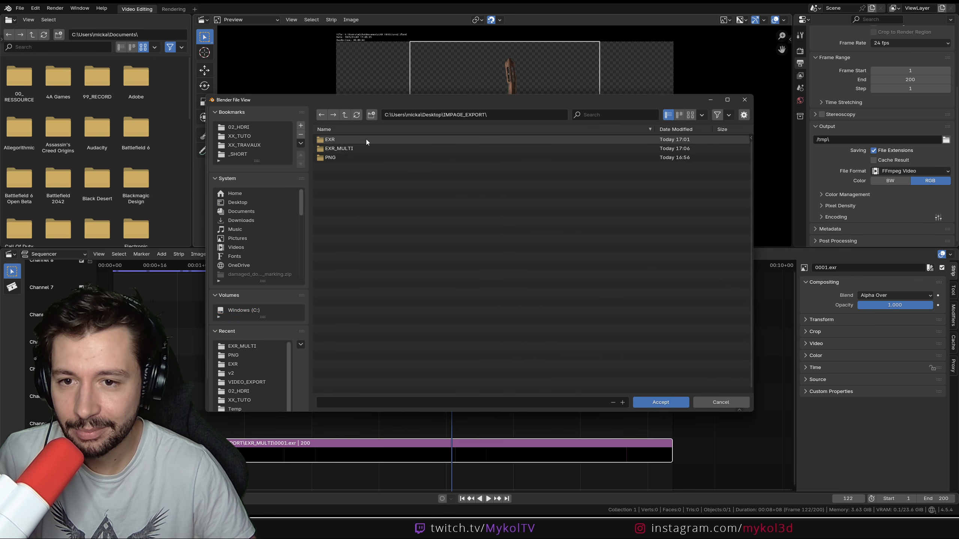
pyautogui.click(660, 402)
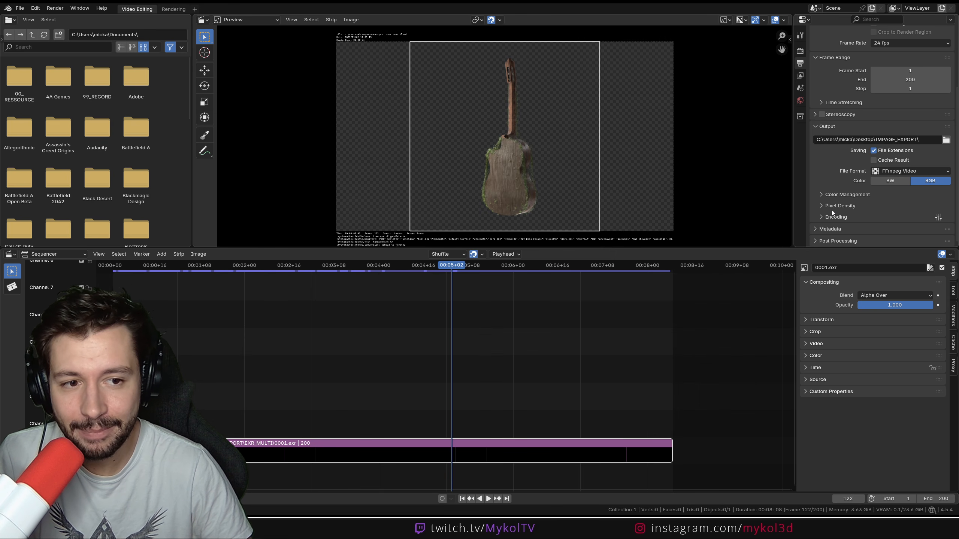
# Check the video encoding settings and render the whole sequence as an animation.
pyautogui.click(840, 217)
pyautogui.scroll(-5, 905, 153)
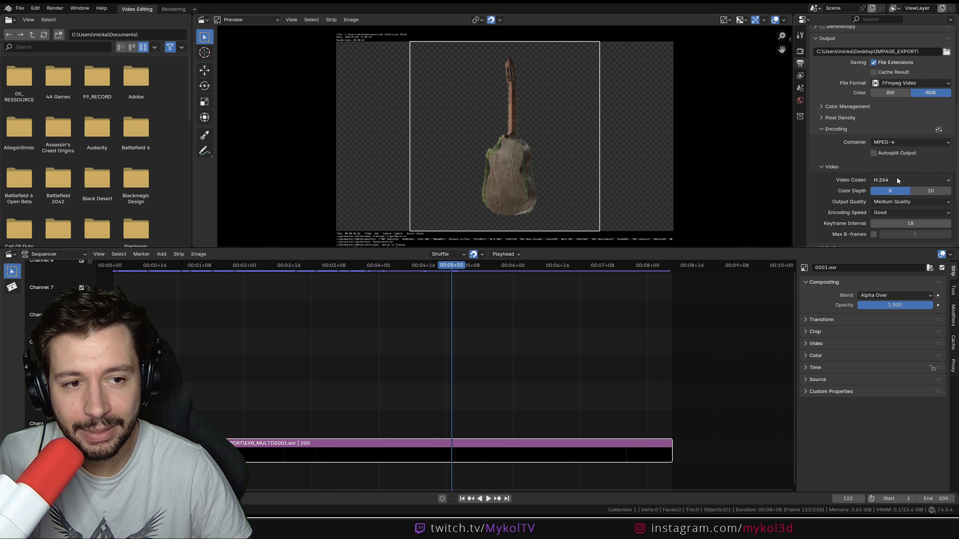
pyautogui.click(57, 11)
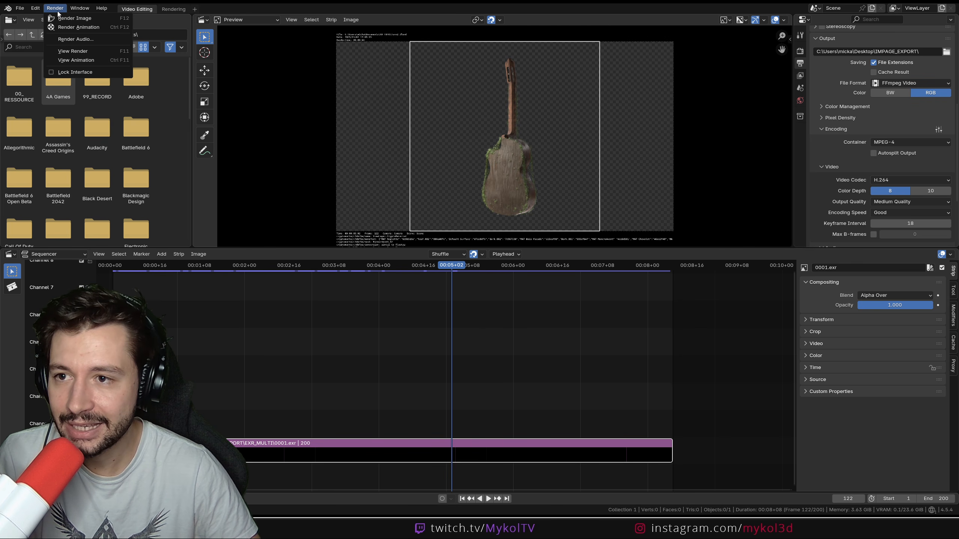
pyautogui.click(71, 29)
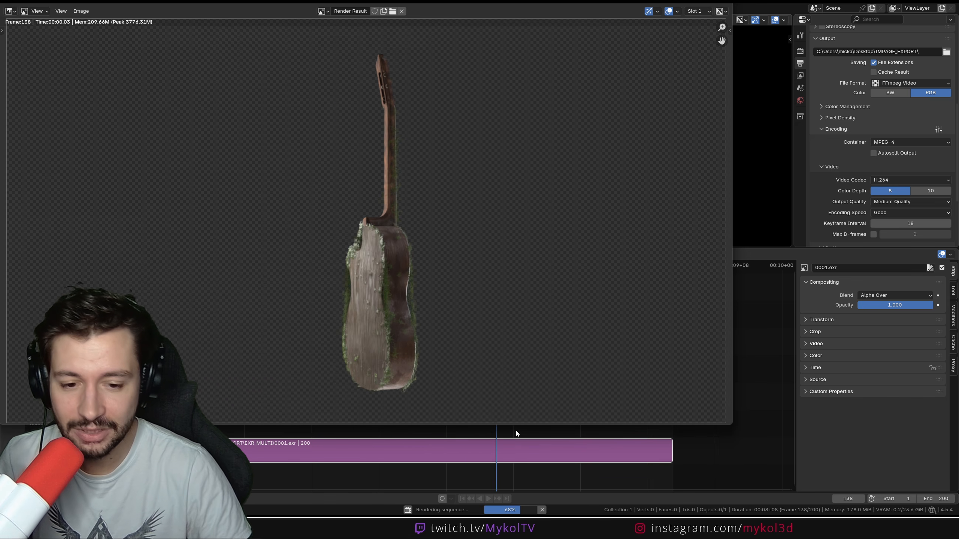
# Switch to the Turn2 scene window to view the original guitar setup, and return to the unsaved video editing file.
pyautogui.moveTo(579, 529)
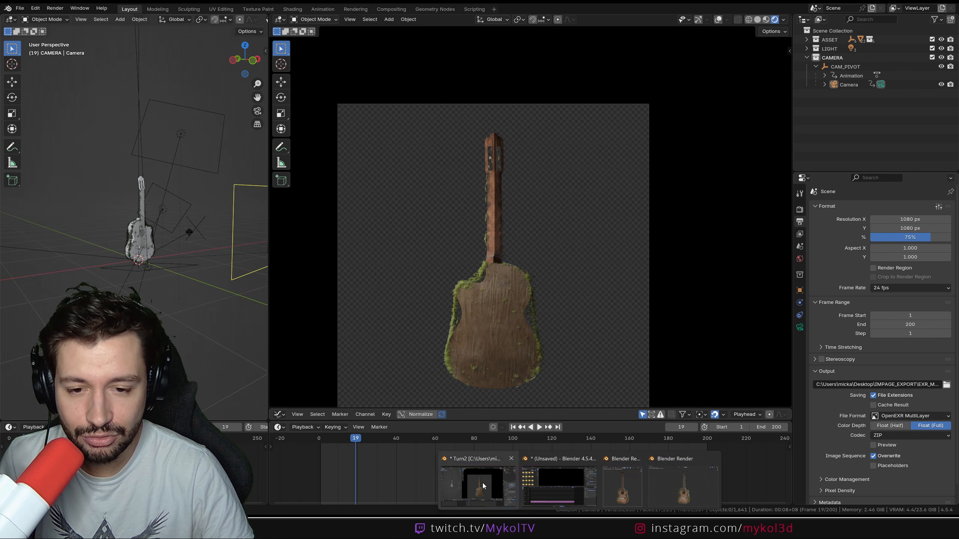
pyautogui.click(483, 483)
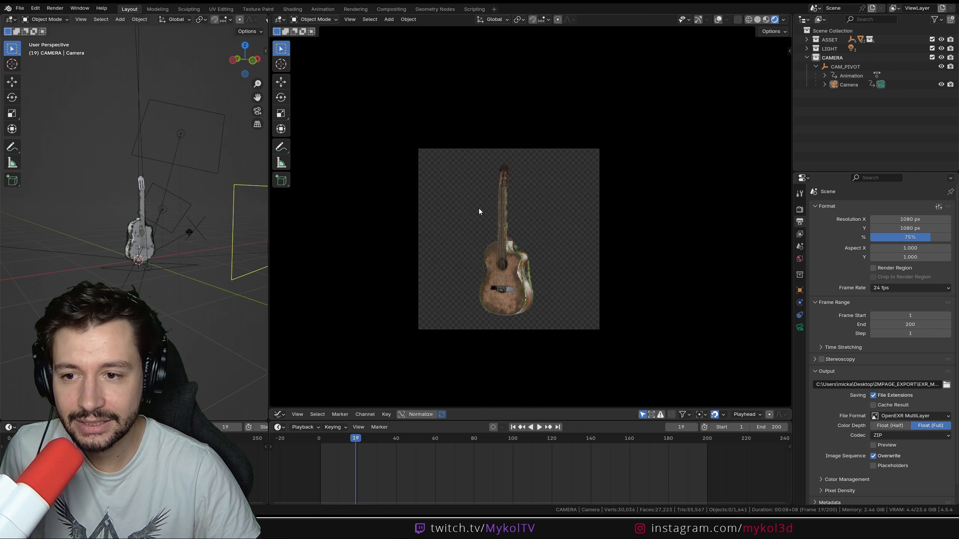
pyautogui.moveTo(579, 529)
pyautogui.click(568, 485)
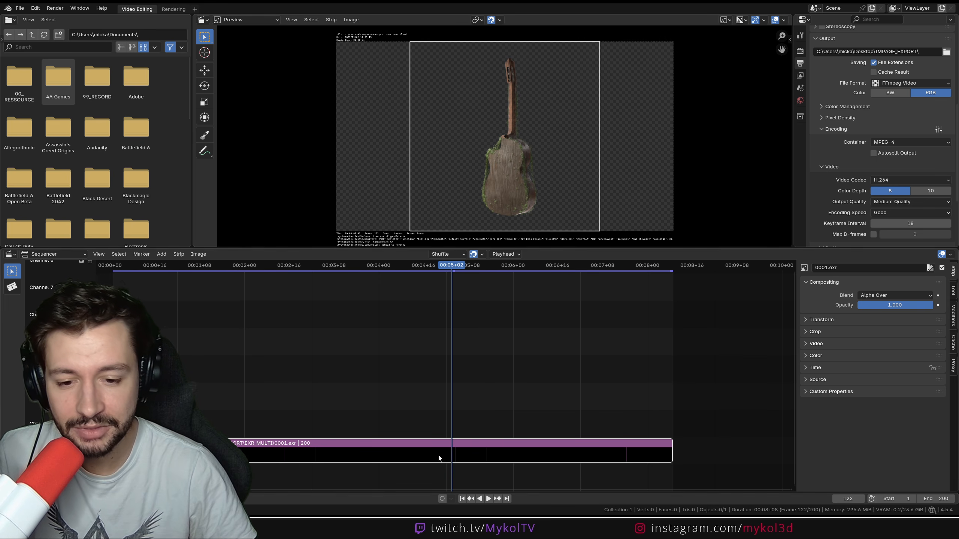
# Switch to File Explorer, play the rendered 0001-0200.mp4 from the IMPAGE_EXPORT folder, and pause it near the end.
pyautogui.click(449, 529)
pyautogui.click(257, 130)
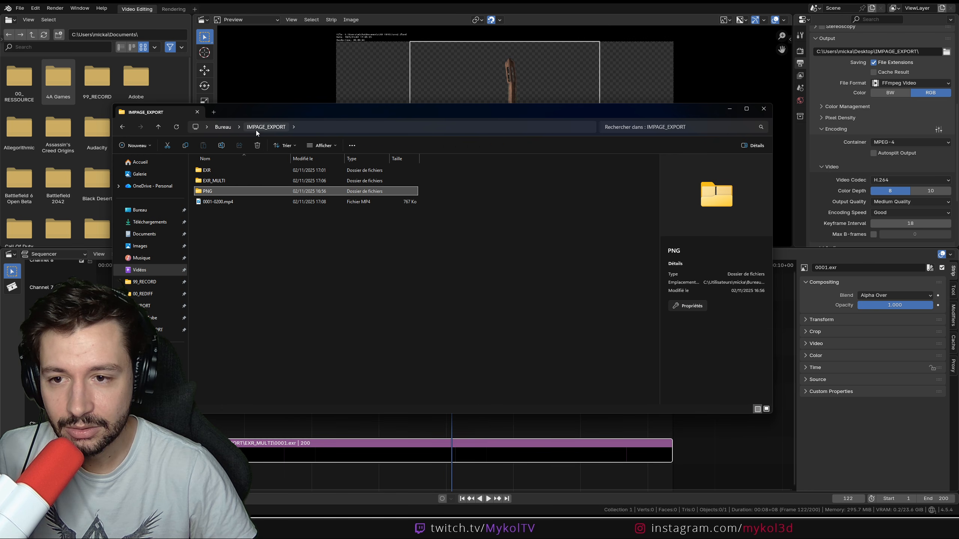
pyautogui.doubleClick(224, 203)
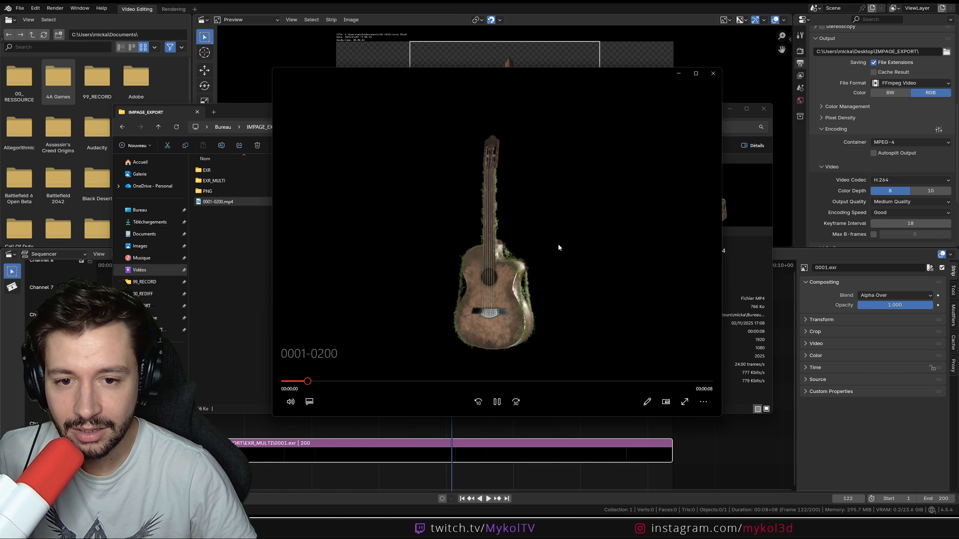
pyautogui.click(464, 204)
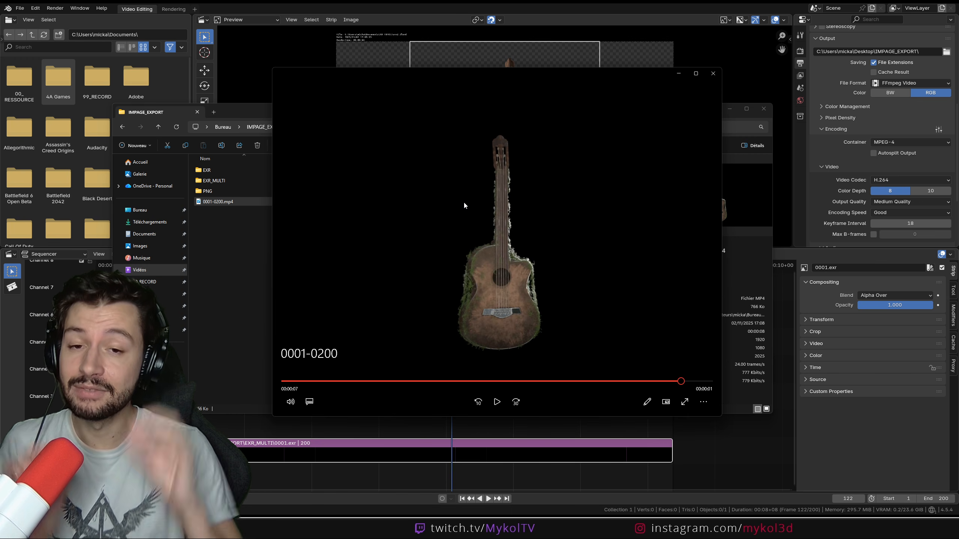